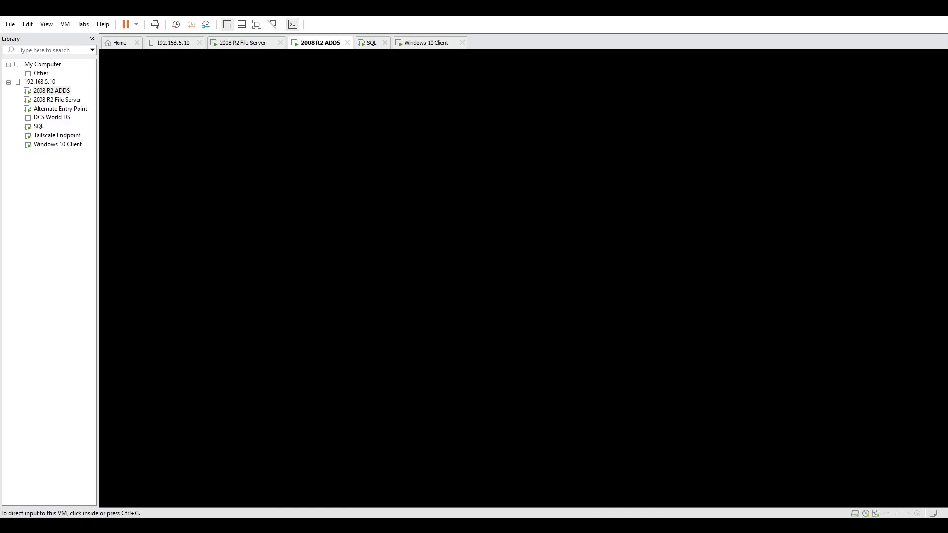
# Close the Group Policy Management console on the 2008 R2 ADDS machine and switch to the Windows 10 Client machine.
pyautogui.click(486, 286)
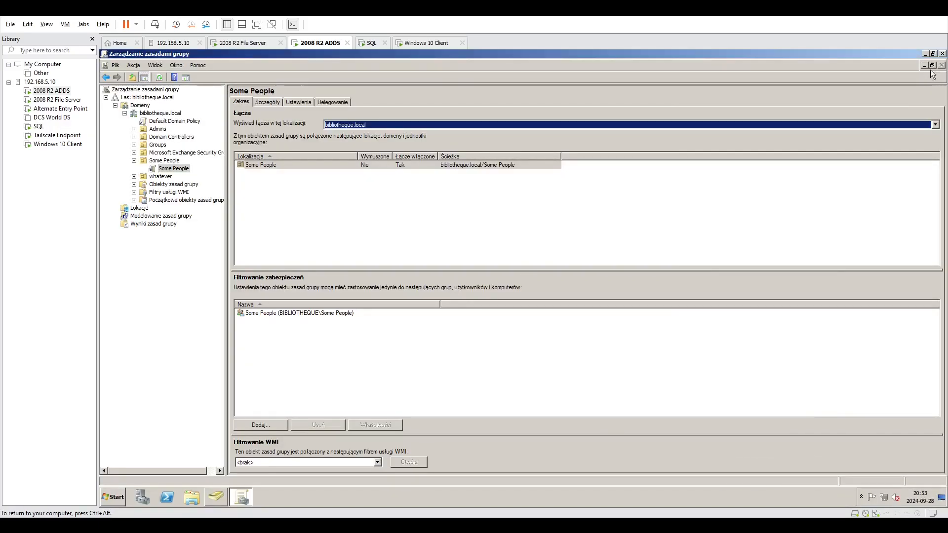
pyautogui.click(941, 55)
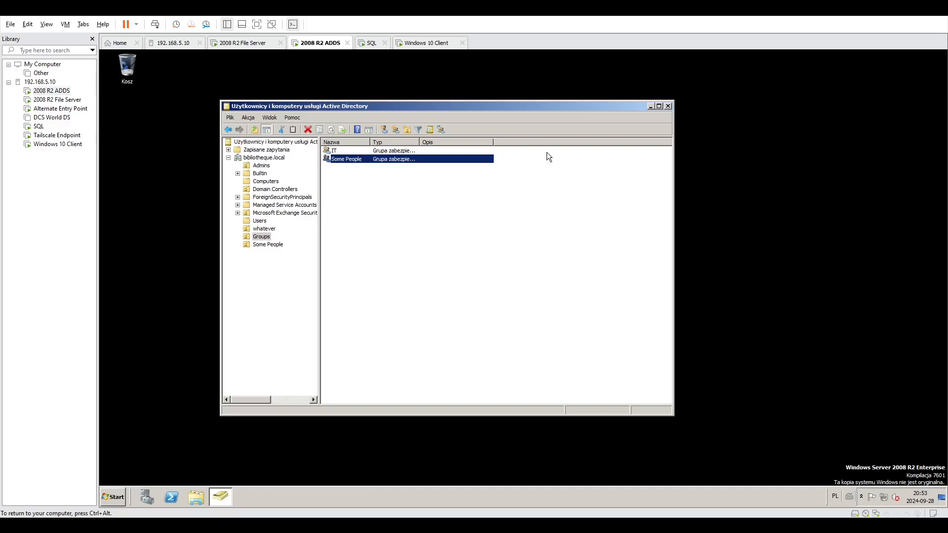
pyautogui.click(428, 44)
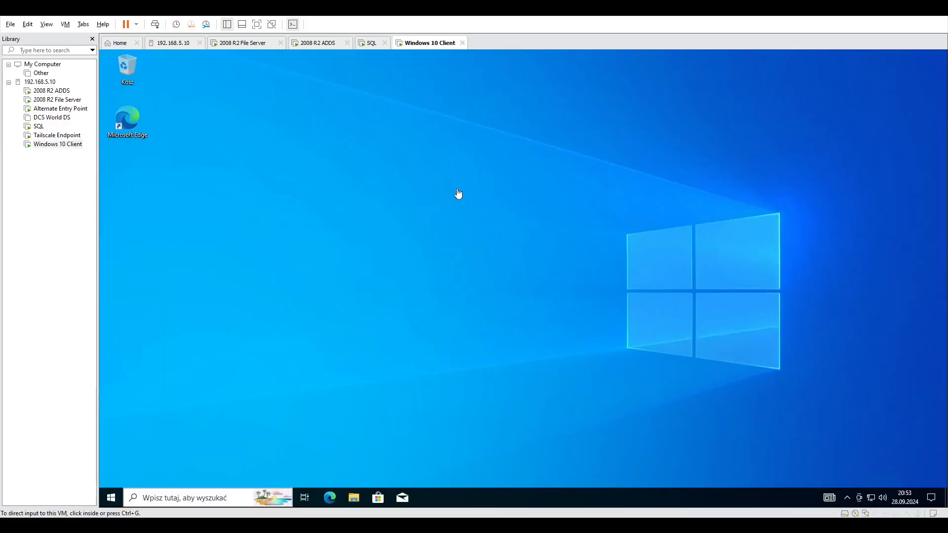
pyautogui.click(411, 402)
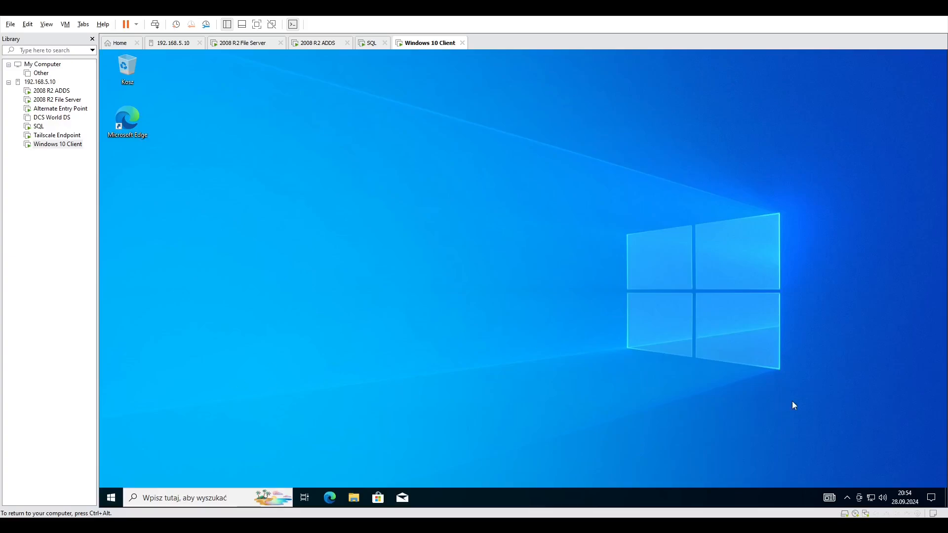
# Check the CPU performance of the Windows 10 client in Task Manager and close it.
pyautogui.click(848, 498)
pyautogui.click(683, 369)
pyautogui.rightClick(462, 495)
pyautogui.click(510, 453)
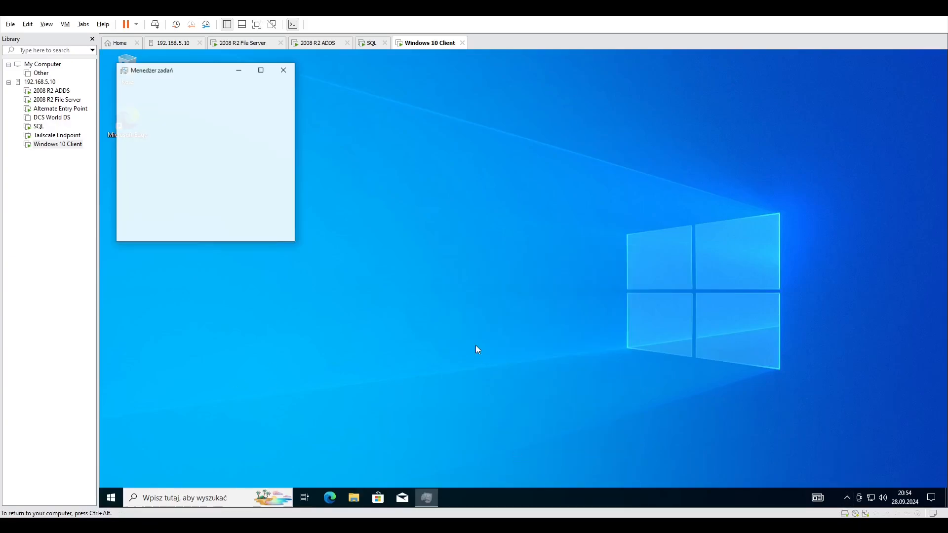
pyautogui.click(136, 230)
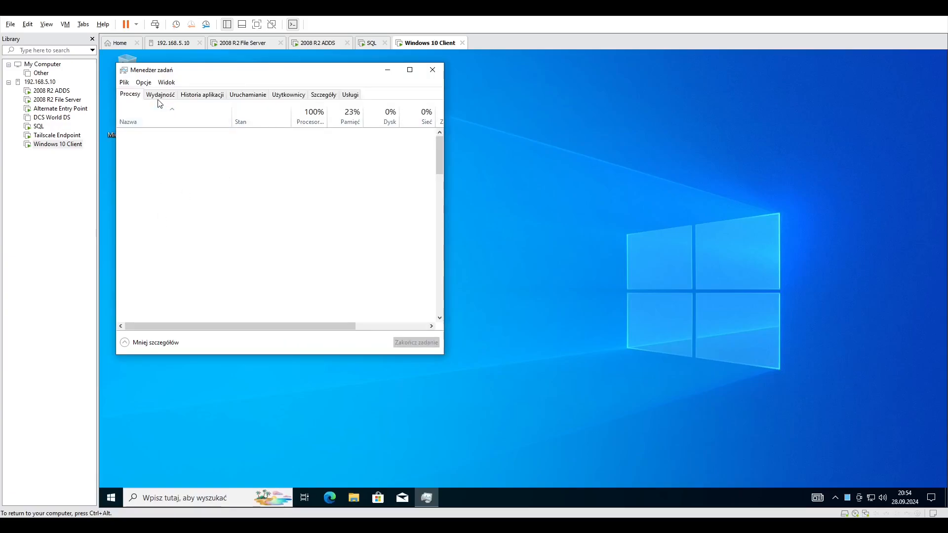
pyautogui.click(160, 97)
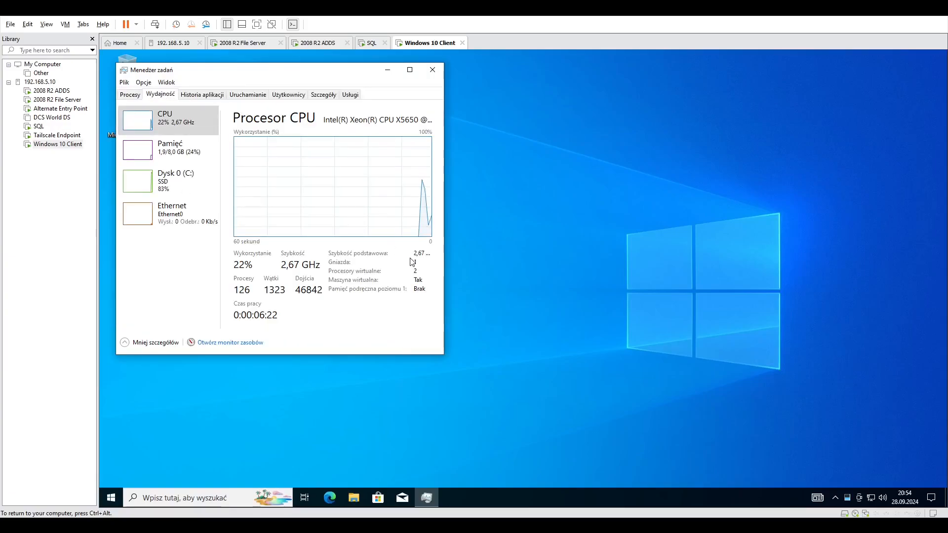
pyautogui.click(433, 69)
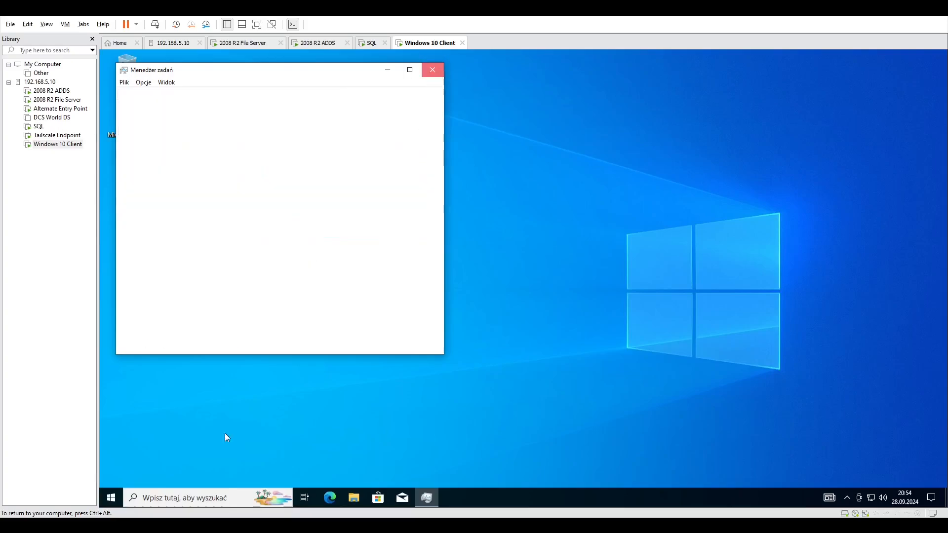
# Open the Informacje (About) page of the System settings on the Windows 10 client.
pyautogui.click(119, 499)
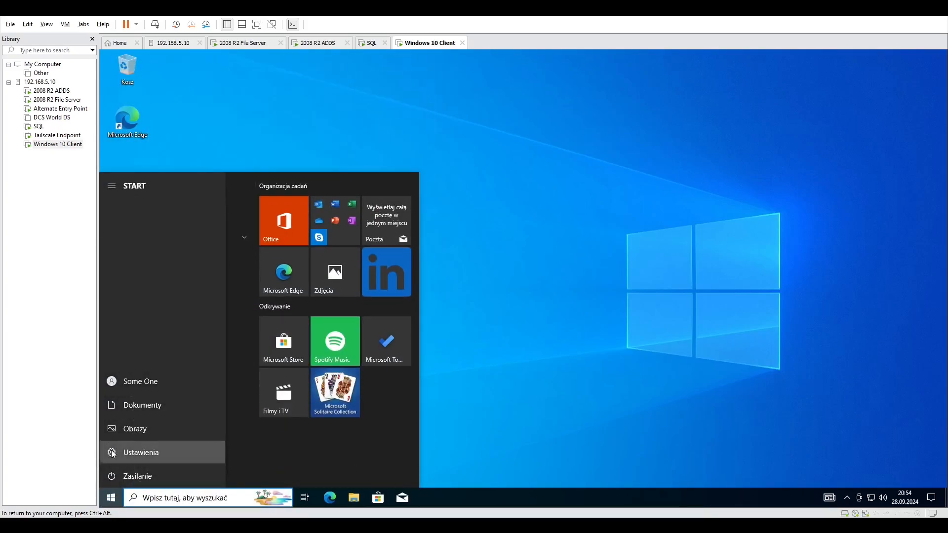
pyautogui.click(112, 452)
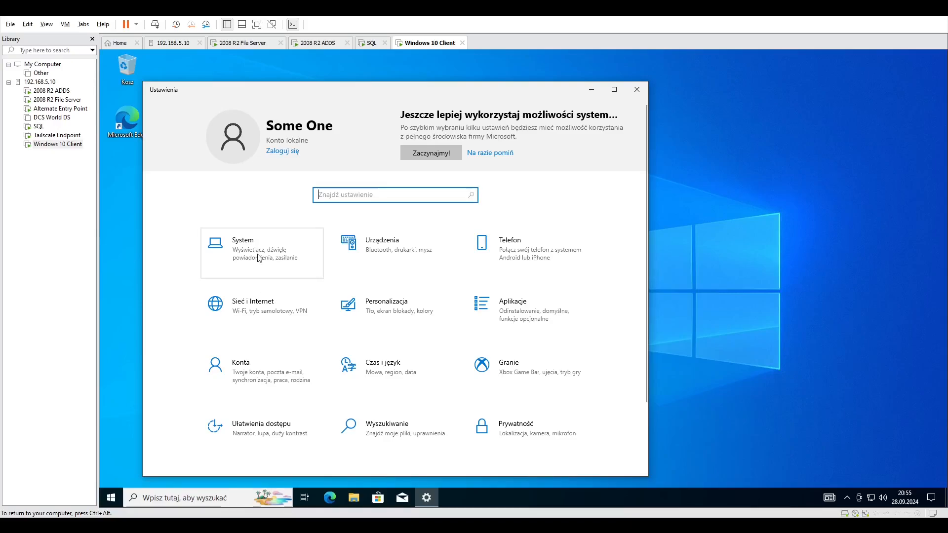
pyautogui.click(309, 233)
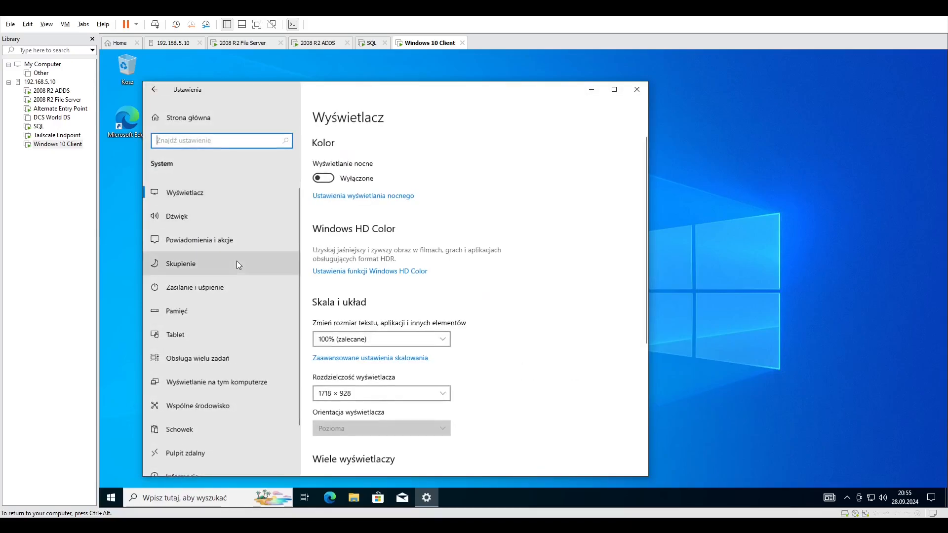
pyautogui.scroll(-2, 236, 261)
pyautogui.click(190, 428)
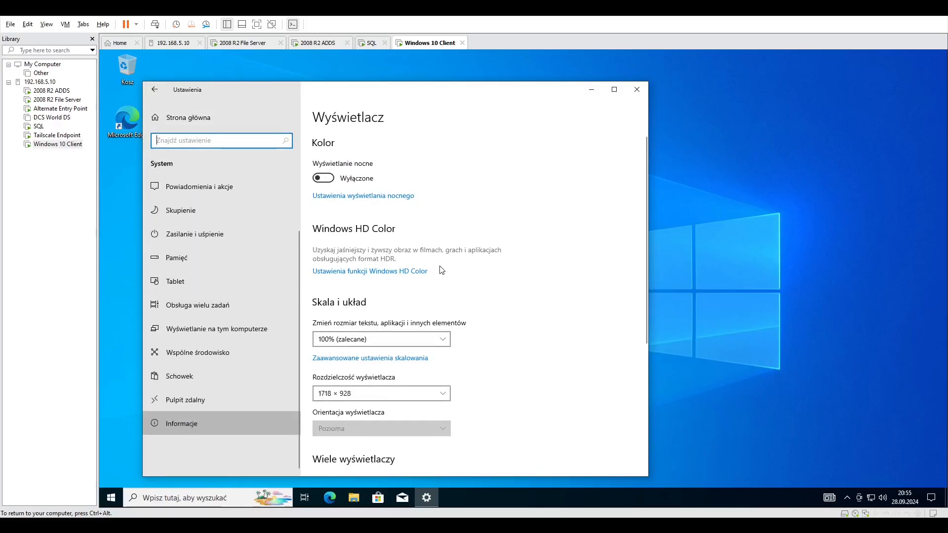
pyautogui.scroll(-1, 436, 387)
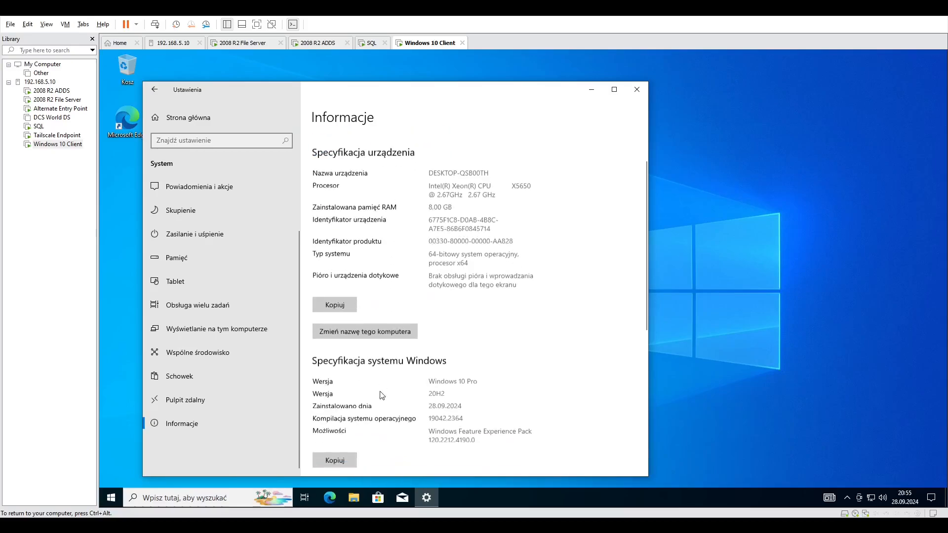
pyautogui.click(372, 331)
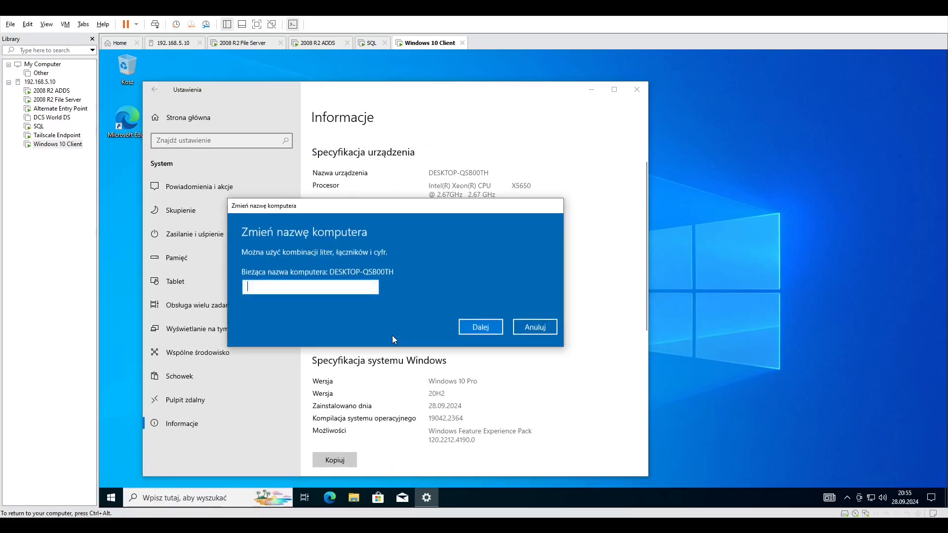
pyautogui.click(517, 326)
pyautogui.scroll(-5, 523, 381)
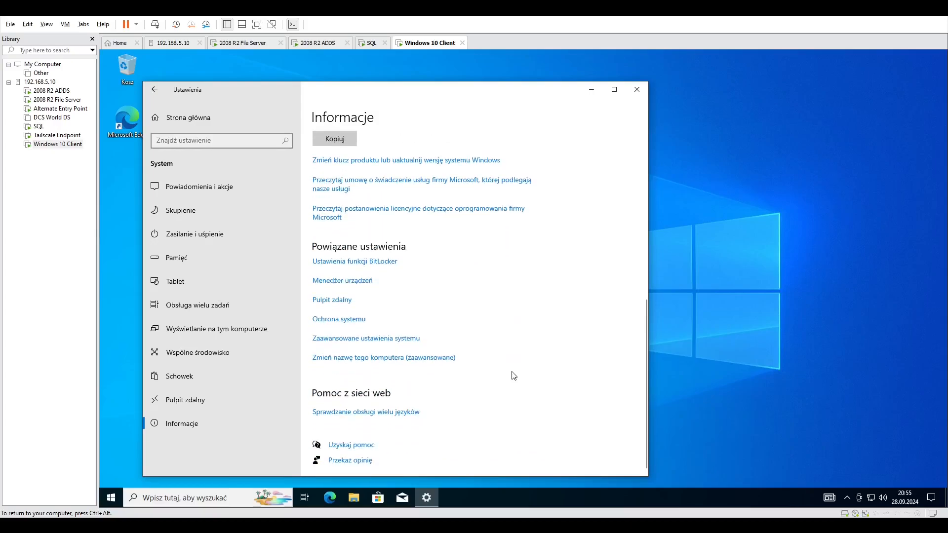
pyautogui.scroll(3, 514, 375)
pyautogui.scroll(1, 512, 376)
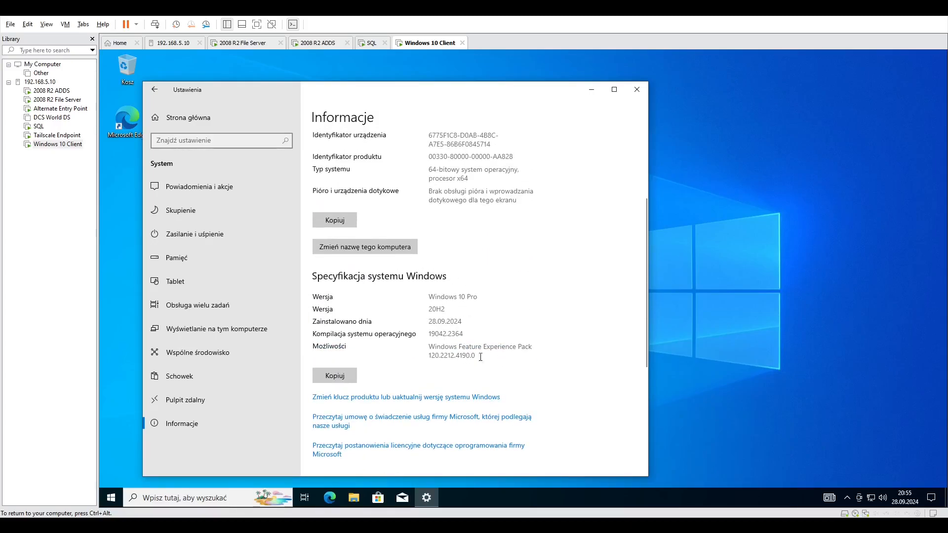
# Open the advanced computer name and domain change dialog and select Domena (domain) as the membership type.
pyautogui.scroll(-3, 480, 356)
pyautogui.scroll(-1, 494, 390)
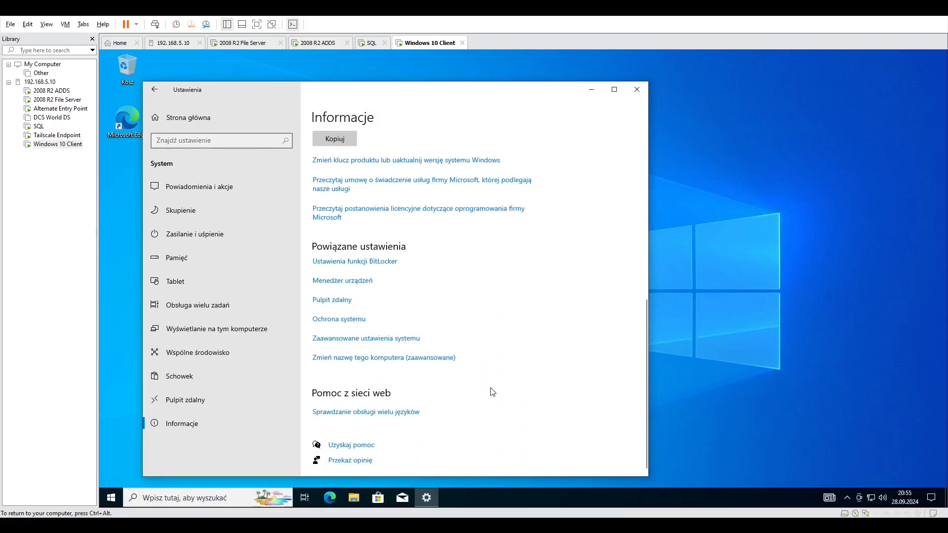
pyautogui.click(445, 359)
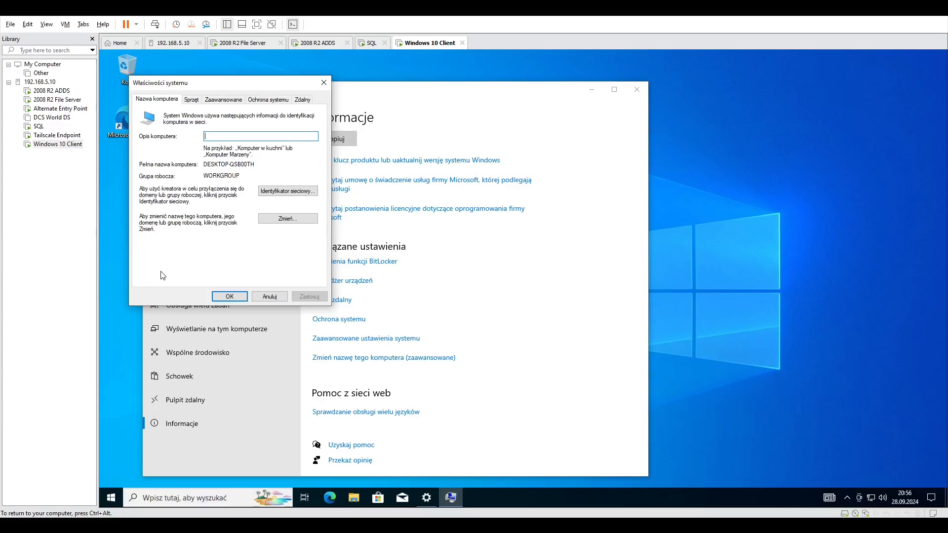
pyautogui.click(288, 218)
pyautogui.click(231, 156)
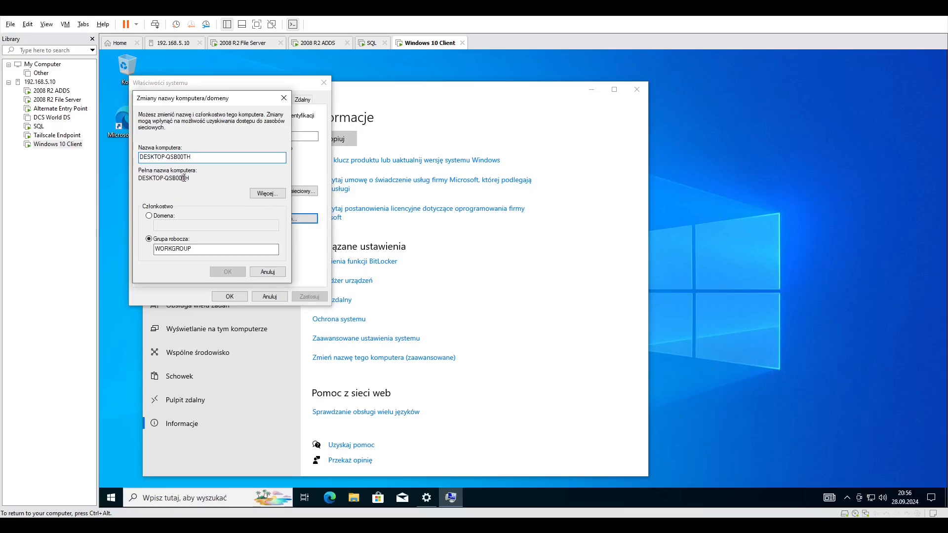
pyautogui.click(168, 216)
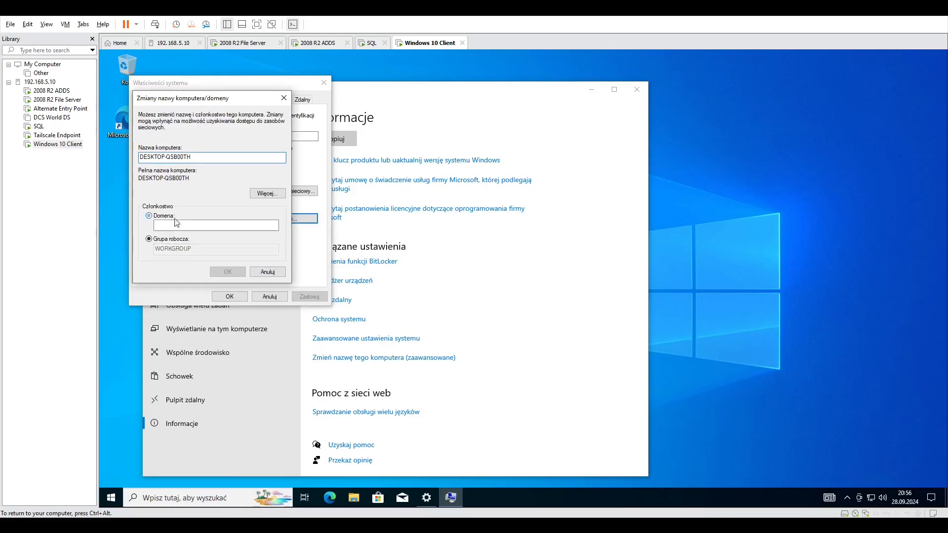
pyautogui.click(187, 230)
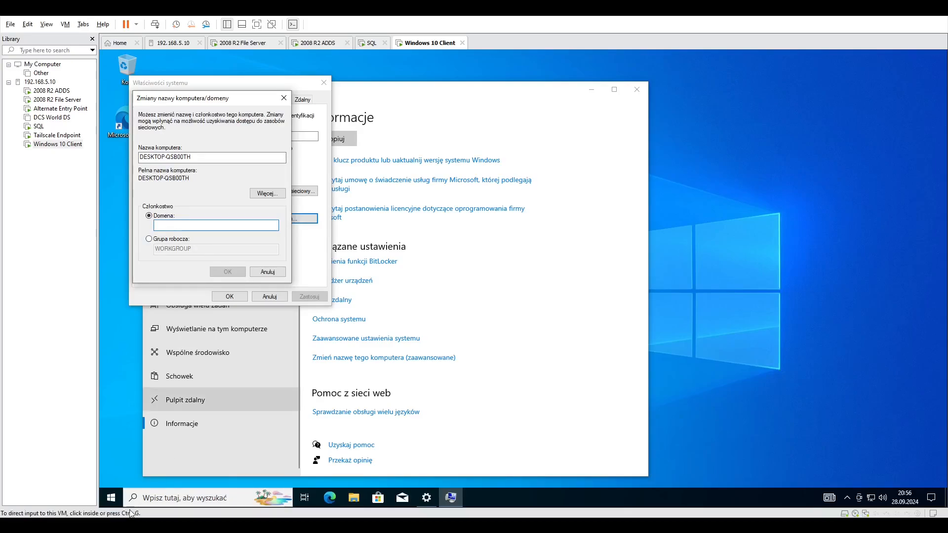
# Search for power, launch Windows PowerShell and place its window clear of the domain change dialog.
pyautogui.click(110, 498)
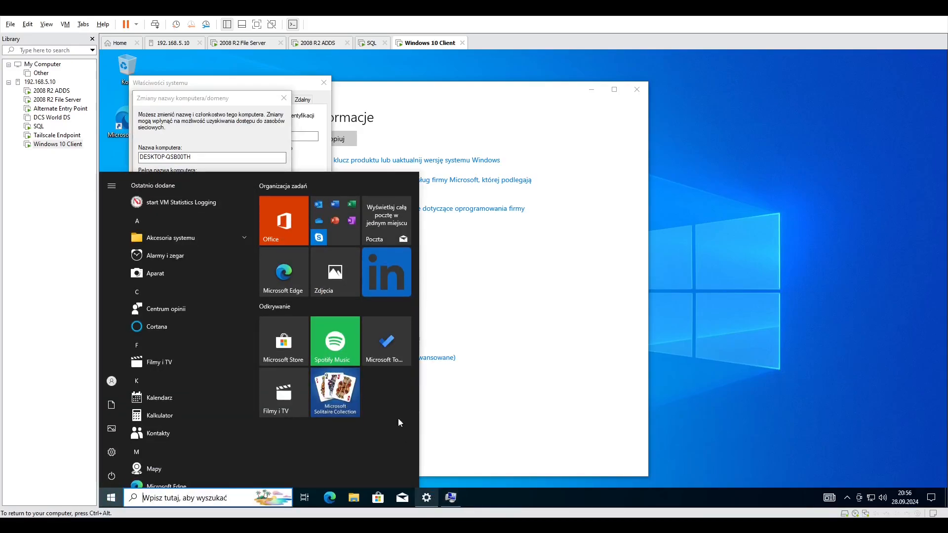
pyautogui.click(188, 494)
pyautogui.write('power')
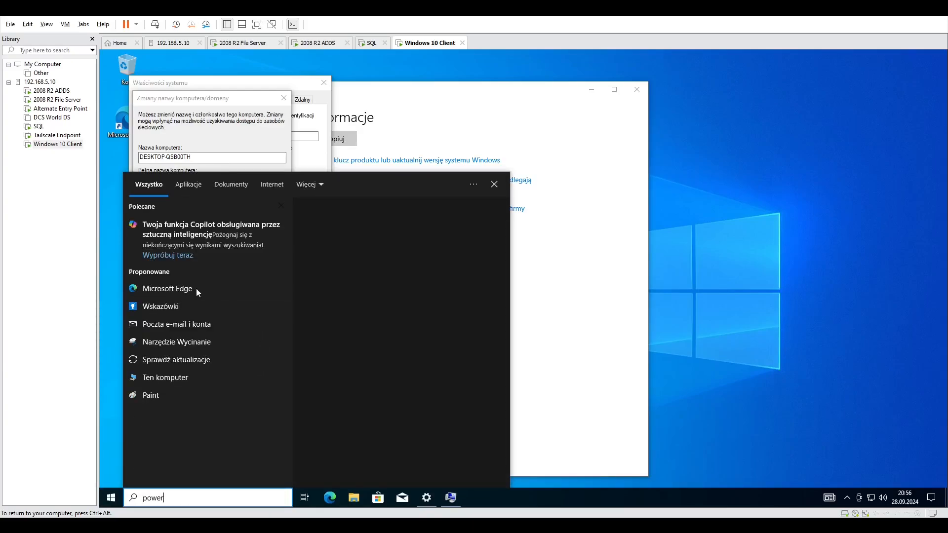
pyautogui.click(176, 225)
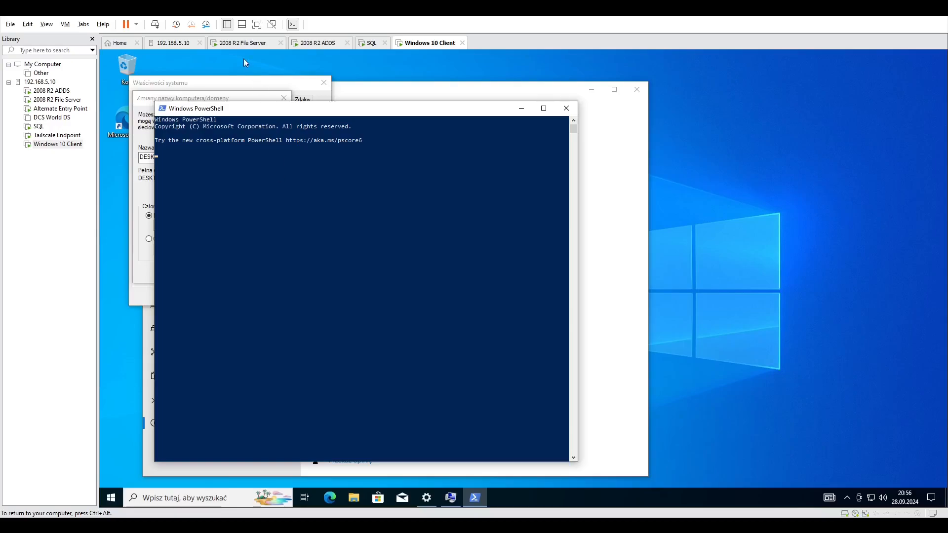
pyautogui.moveTo(232, 112); pyautogui.dragTo(510, 102)
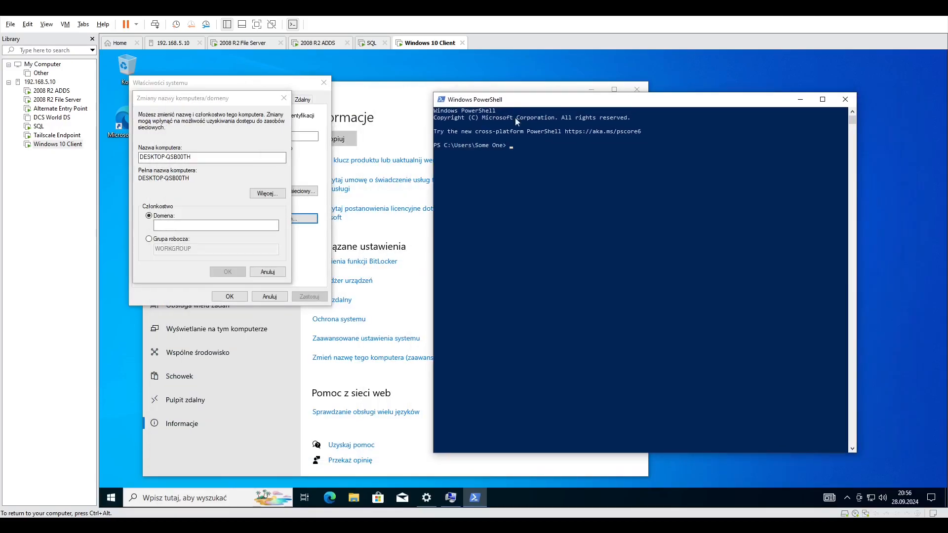
# Run ipconfig /all to inspect the client's IP and DNS configuration.
pyautogui.click(540, 160)
pyautogui.write('ipconfig /allip')
pyautogui.press('BackSpace')
pyautogui.press('BackSpace')
pyautogui.press('Return')
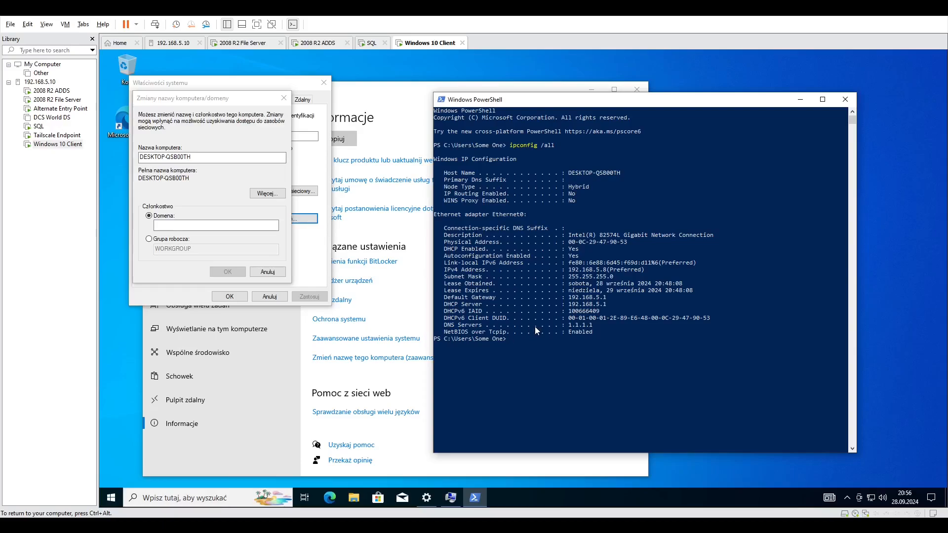
# Open the properties of the Ethernet0 adapter through the network and Internet settings.
pyautogui.click(366, 375)
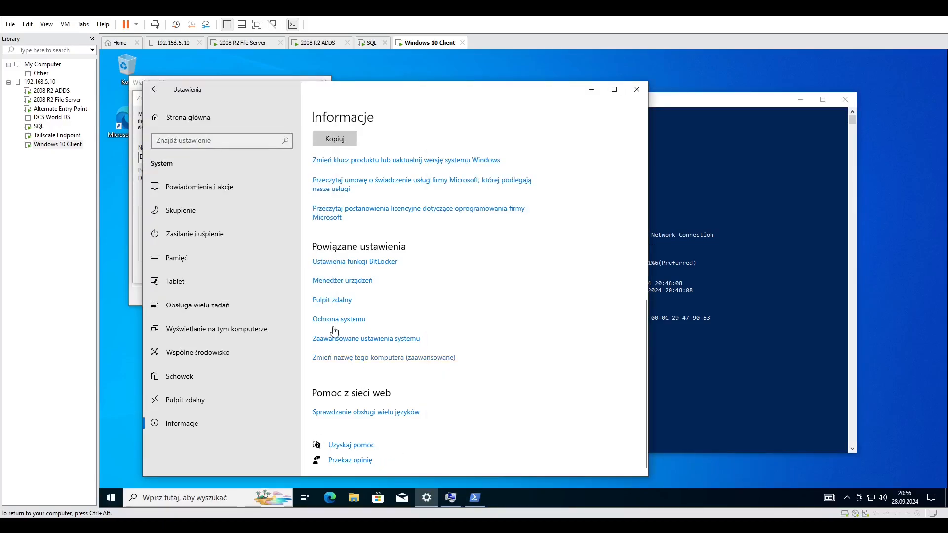
pyautogui.click(152, 120)
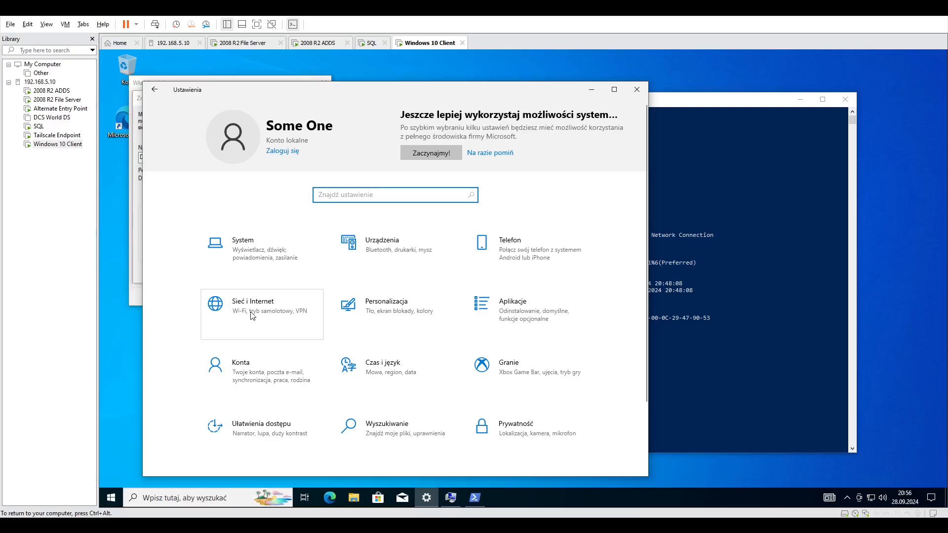
pyautogui.click(301, 317)
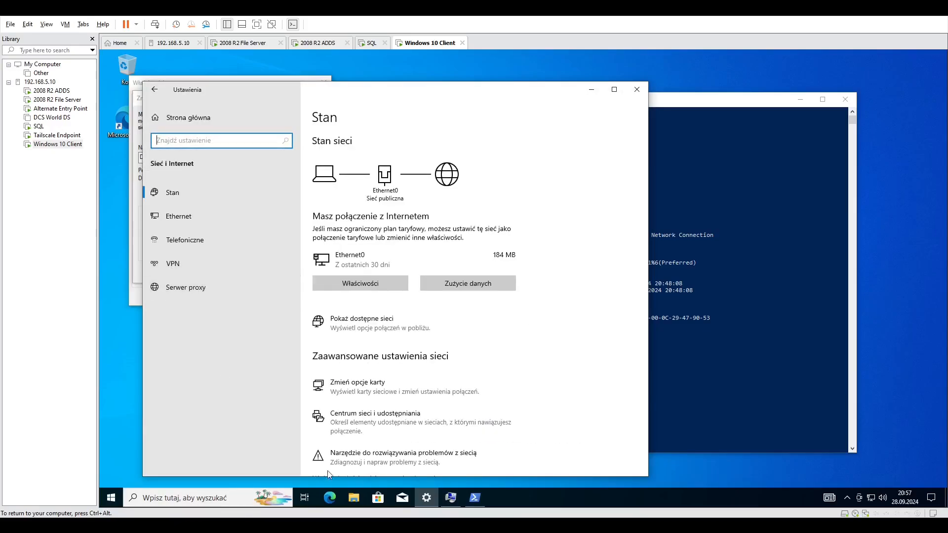
pyautogui.scroll(-5, 357, 446)
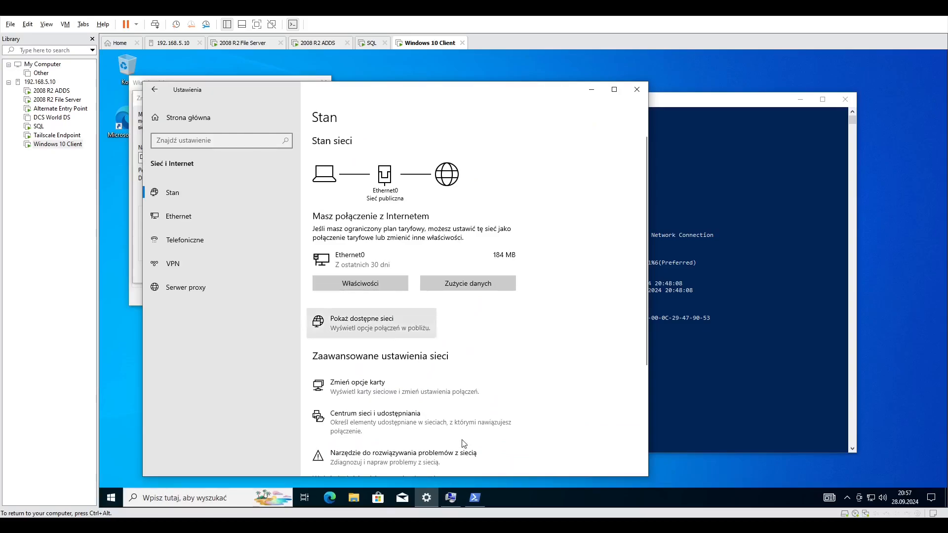
pyautogui.click(321, 195)
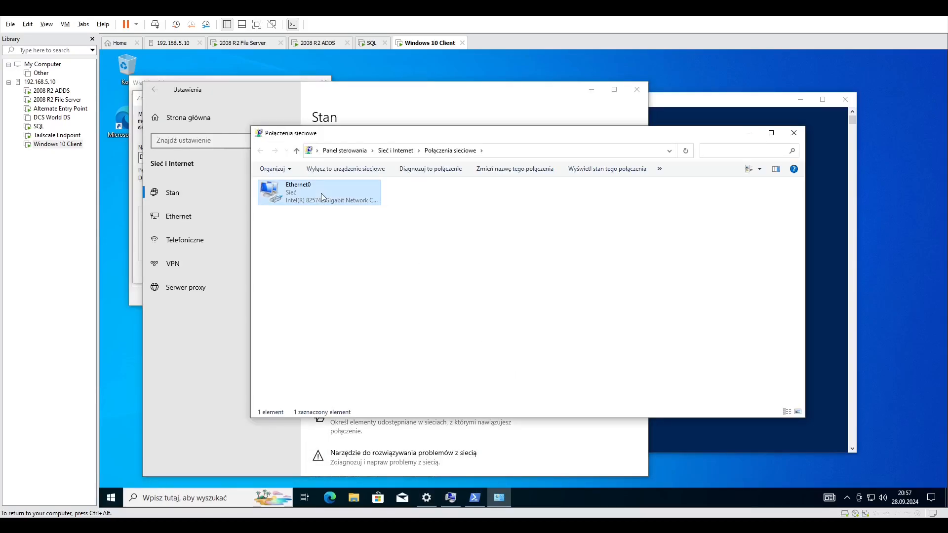
pyautogui.click(467, 355)
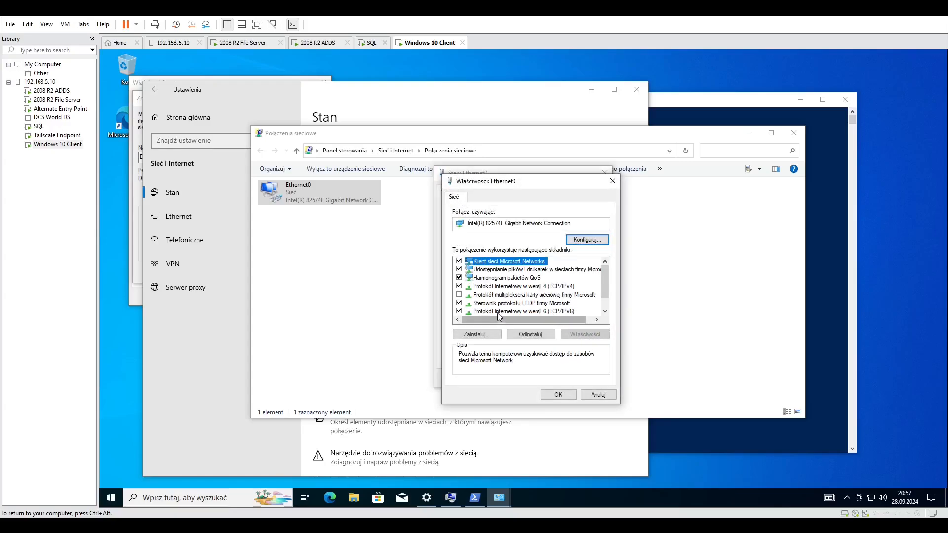
# Switch Ethernet0's IPv4 protocol to manual DNS servers and enter a preferred DNS server address beginning with 192.
pyautogui.doubleClick(528, 287)
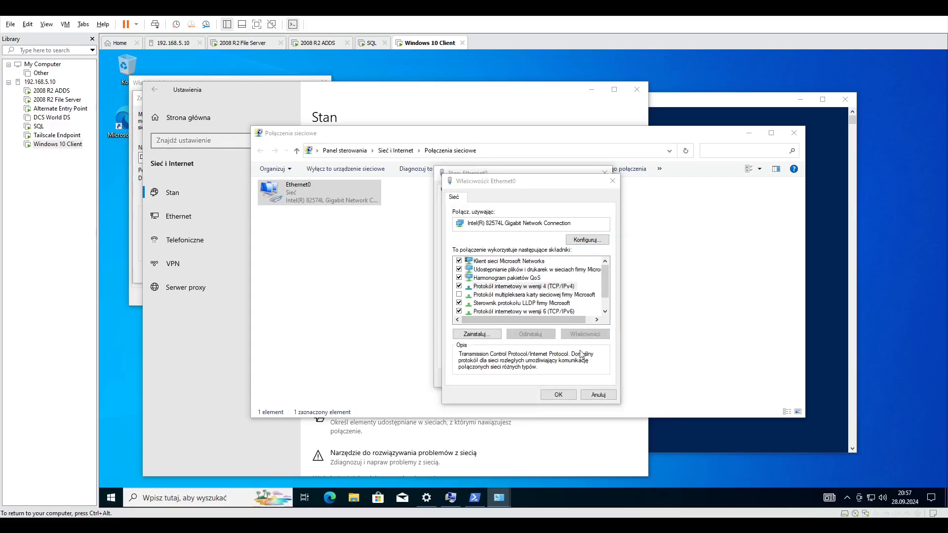
pyautogui.click(499, 356)
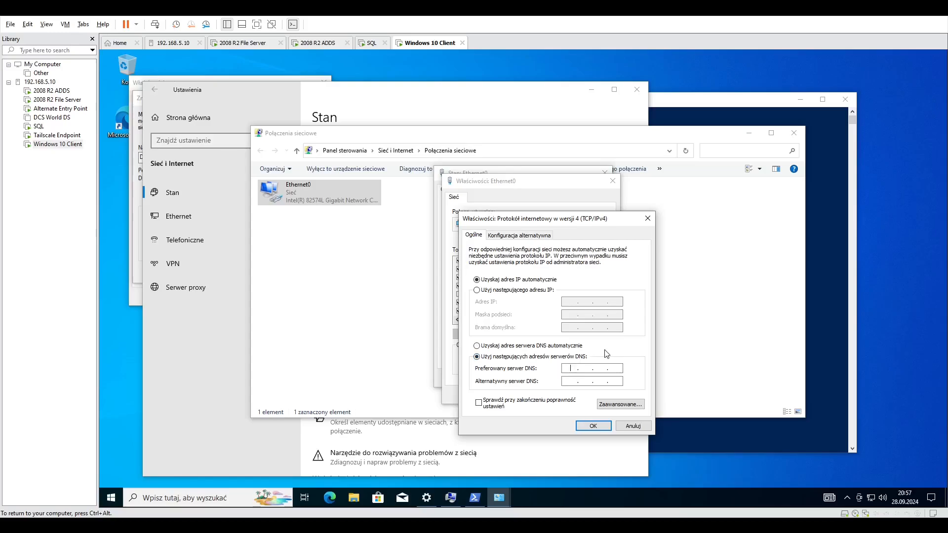
pyautogui.write('192 . 168 . 5 . 10')
pyautogui.click(596, 427)
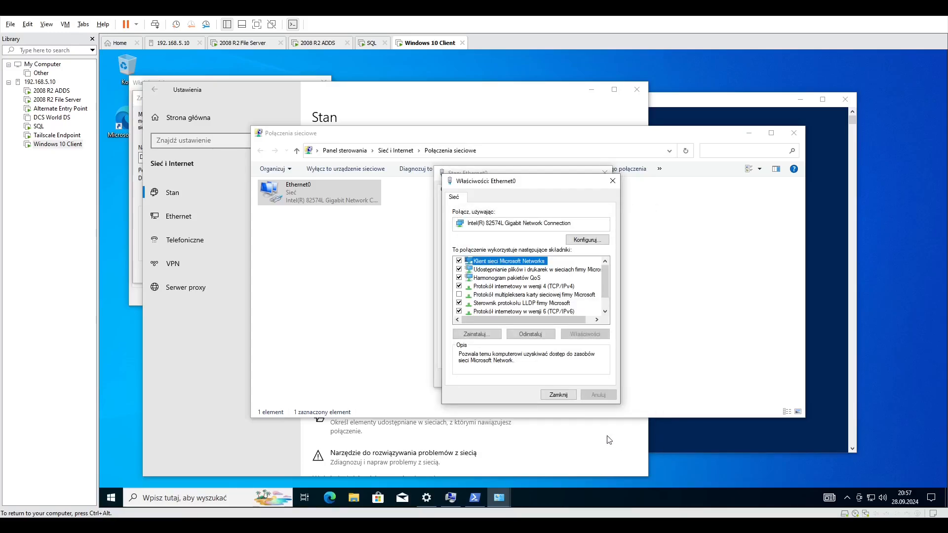
# Close the Ethernet0 dialogs to apply the DNS change and try to join the computer to the bibliotheque.local domain.
pyautogui.click(552, 394)
pyautogui.click(591, 378)
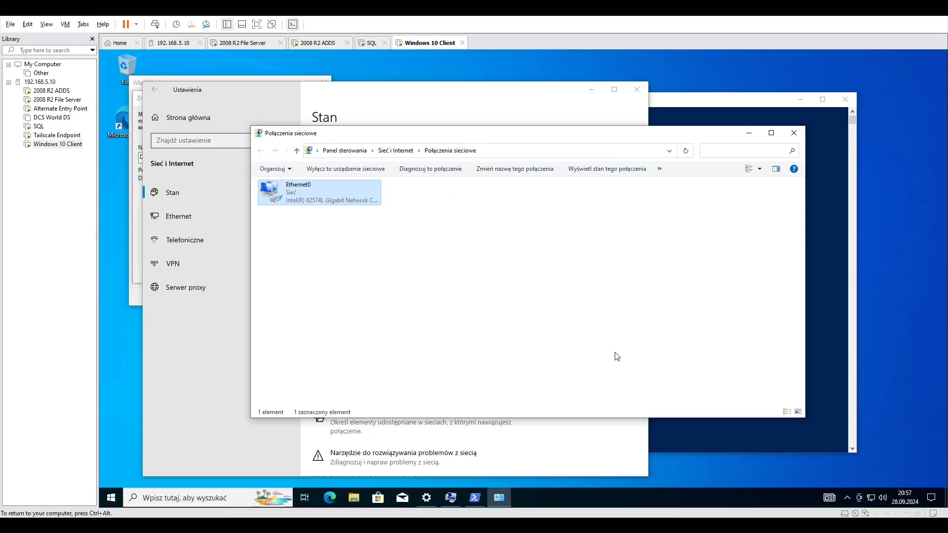
pyautogui.click(139, 85)
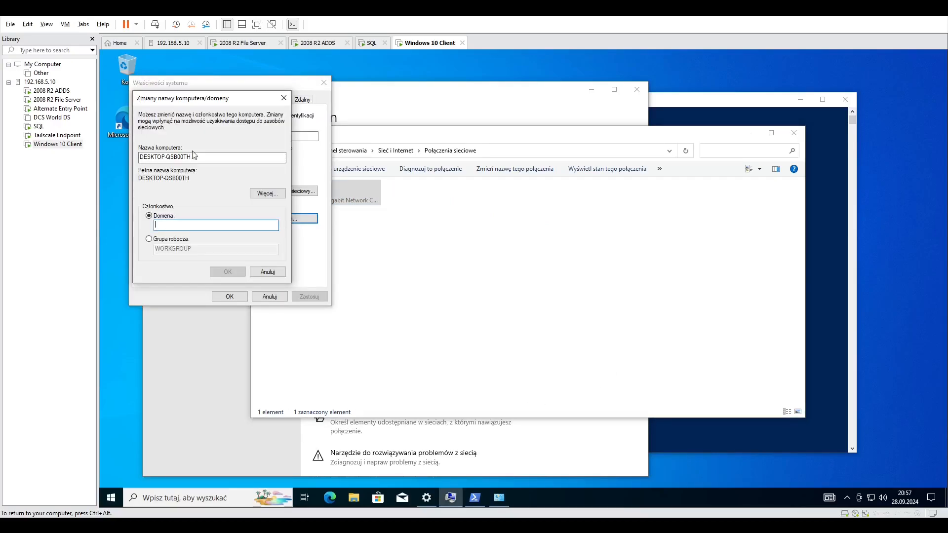
pyautogui.click(214, 225)
pyautogui.write('bibliotheque.local')
pyautogui.click(227, 272)
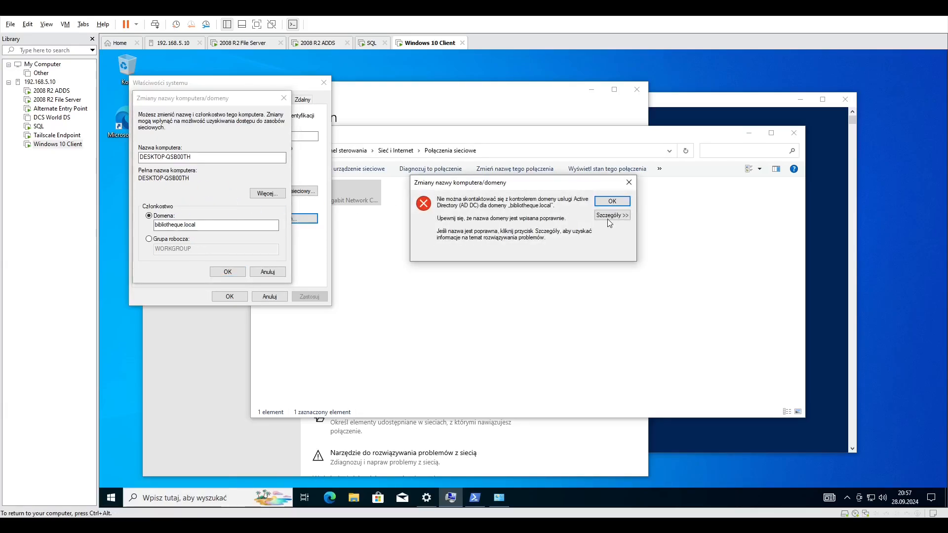
# Expand the details of the domain join error and read through the DNS diagnostic text.
pyautogui.click(610, 217)
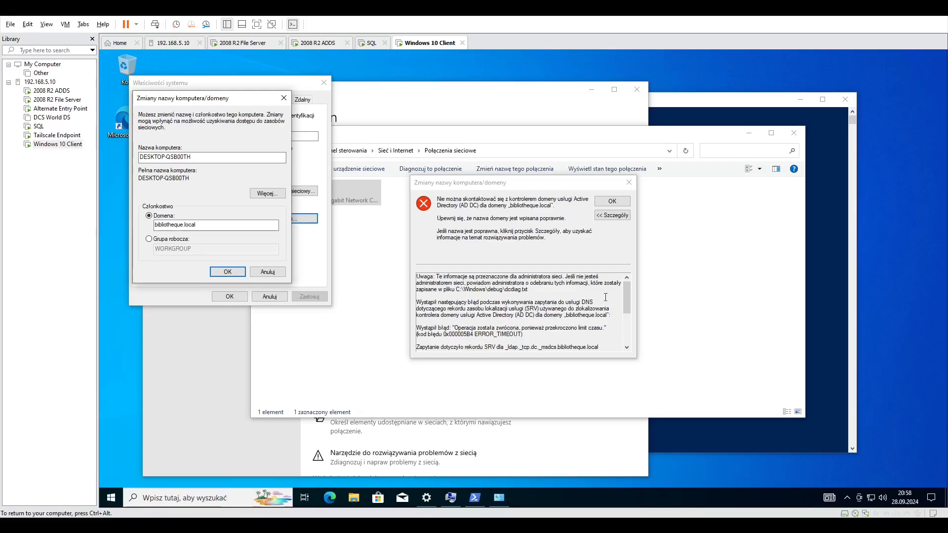
pyautogui.moveTo(627, 300); pyautogui.dragTo(631, 331)
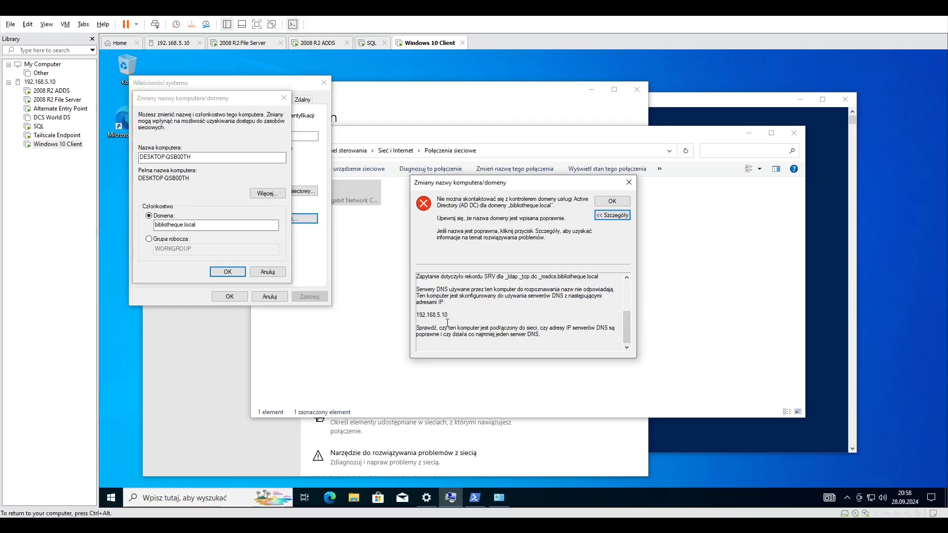
pyautogui.scroll(4, 447, 323)
pyautogui.scroll(-5, 447, 323)
pyautogui.scroll(5, 447, 323)
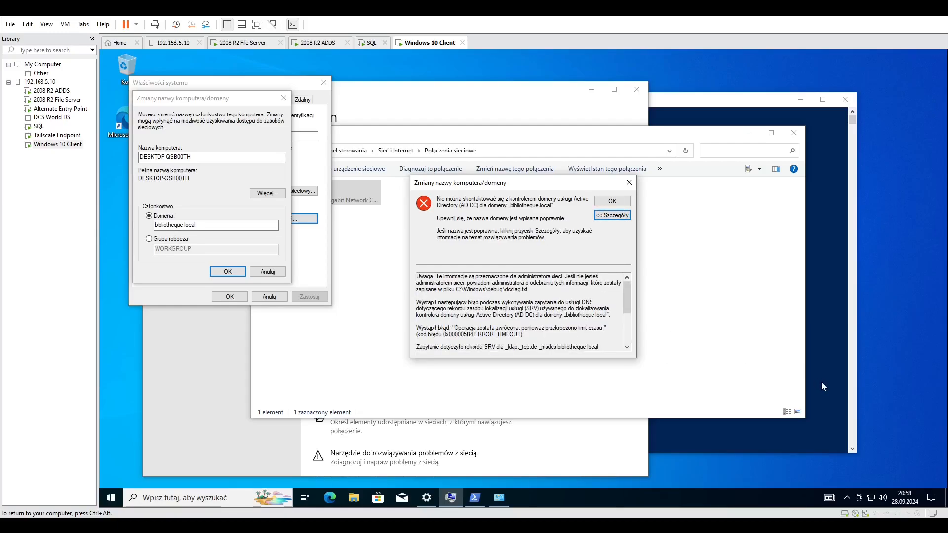
# Rerun ipconfig /all in PowerShell to check the client's DNS server, and dismiss the domain join error.
pyautogui.click(822, 381)
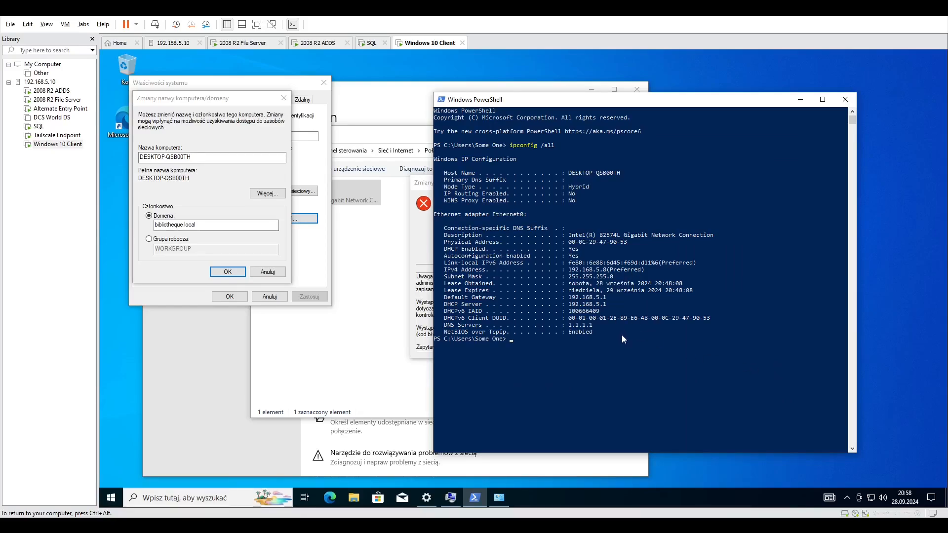
pyautogui.press('Up')
pyautogui.press('Return')
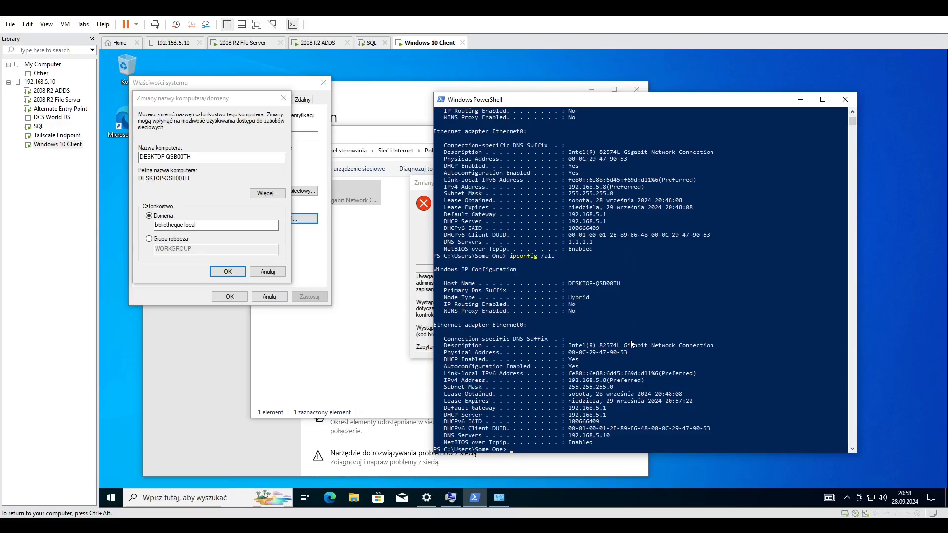
pyautogui.click(420, 255)
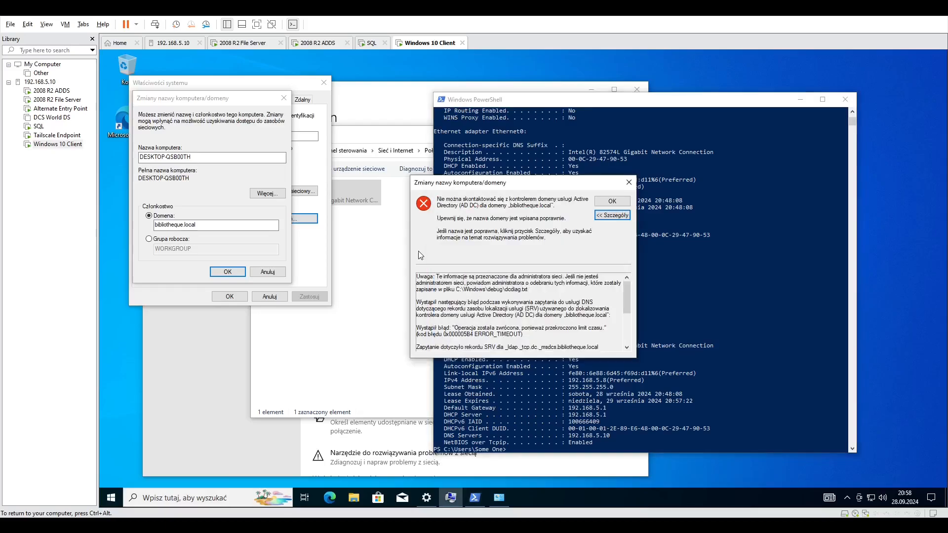
pyautogui.click(611, 199)
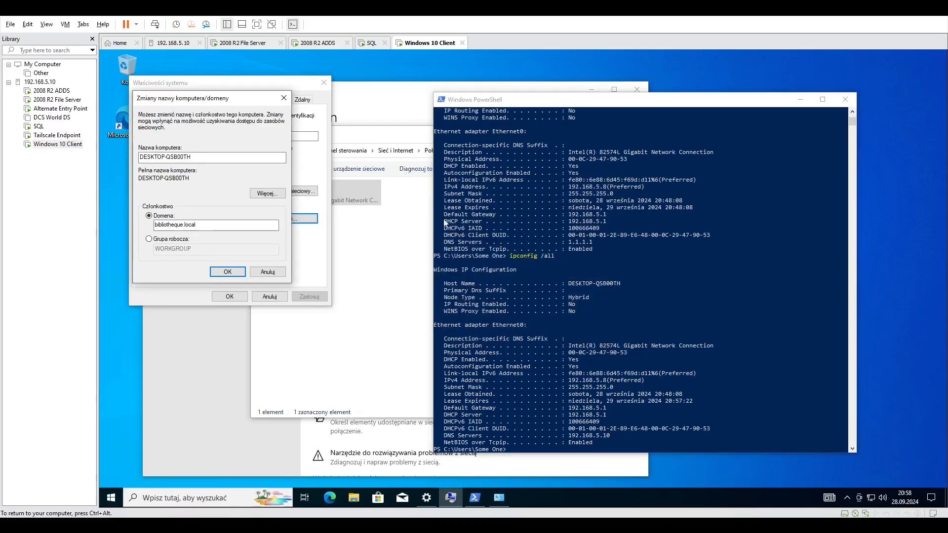
# Set the preferred DNS server in Ethernet0's IPv4 properties to 192.168.5.15 and close the adapter dialogs.
pyautogui.click(360, 196)
pyautogui.doubleClick(360, 196)
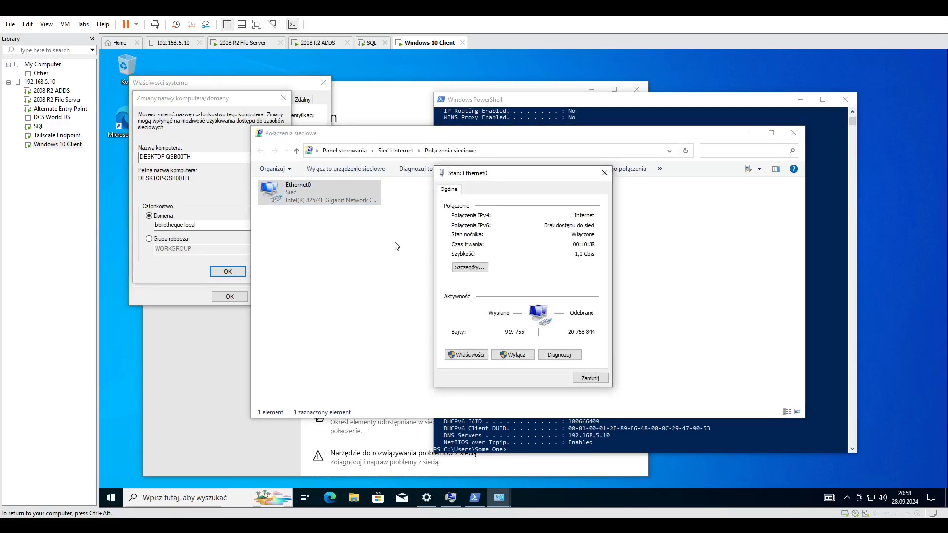
pyautogui.click(466, 357)
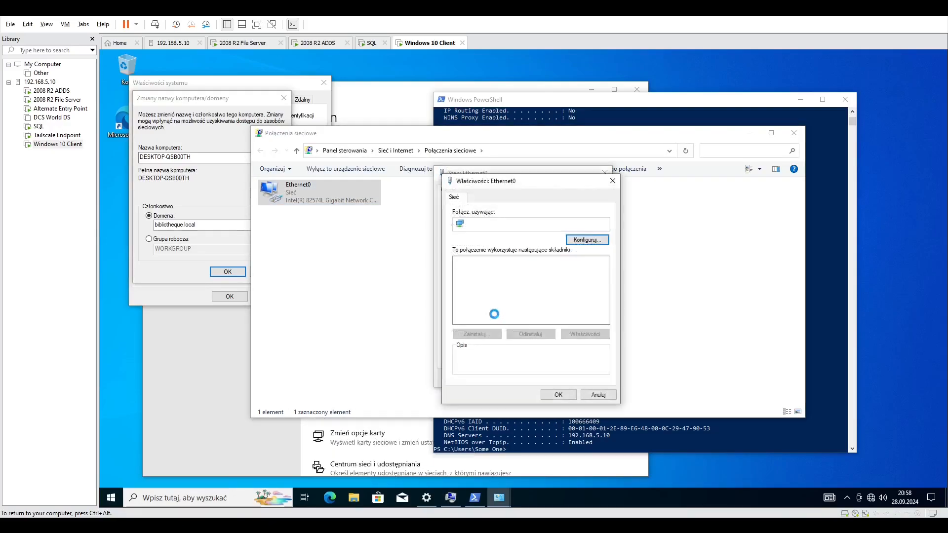
pyautogui.click(536, 287)
pyautogui.click(586, 335)
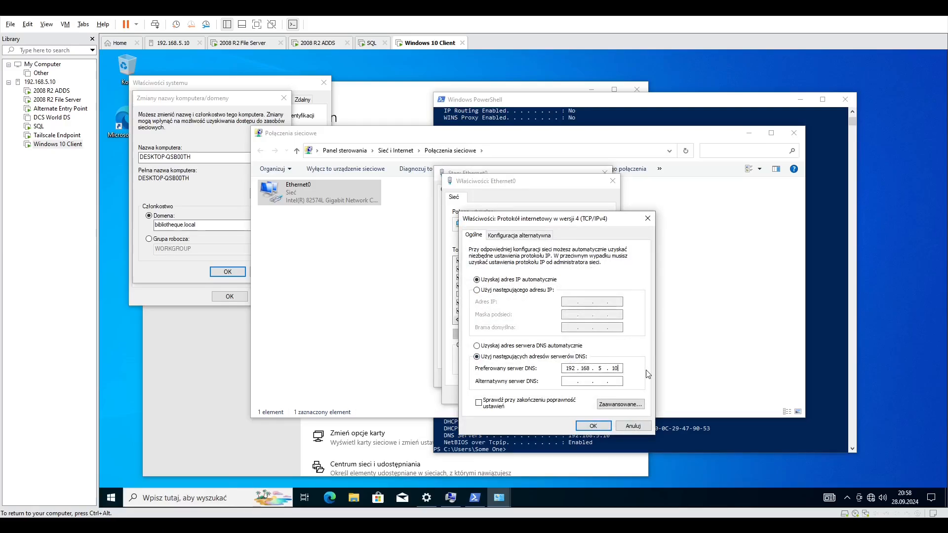
pyautogui.press('BackSpace')
pyautogui.write('5')
pyautogui.click(592, 429)
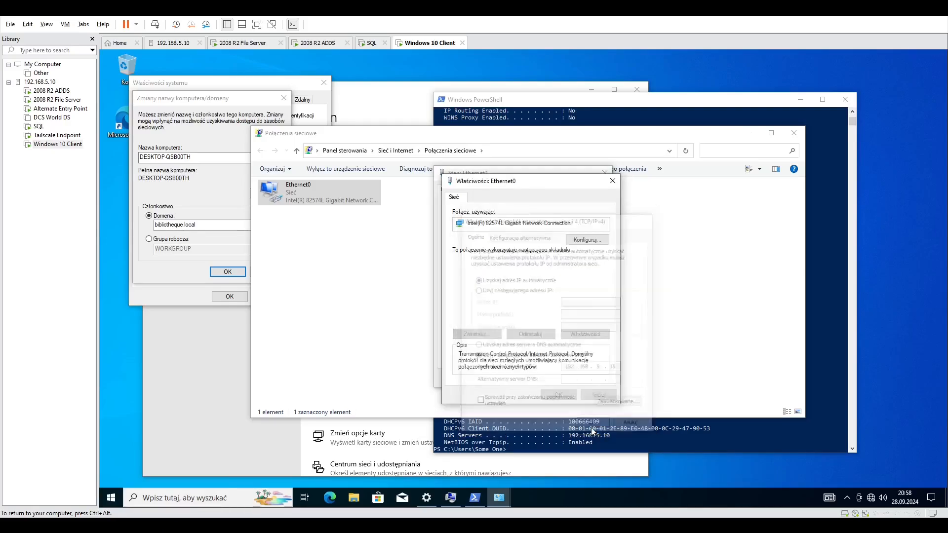
pyautogui.click(563, 395)
pyautogui.click(605, 172)
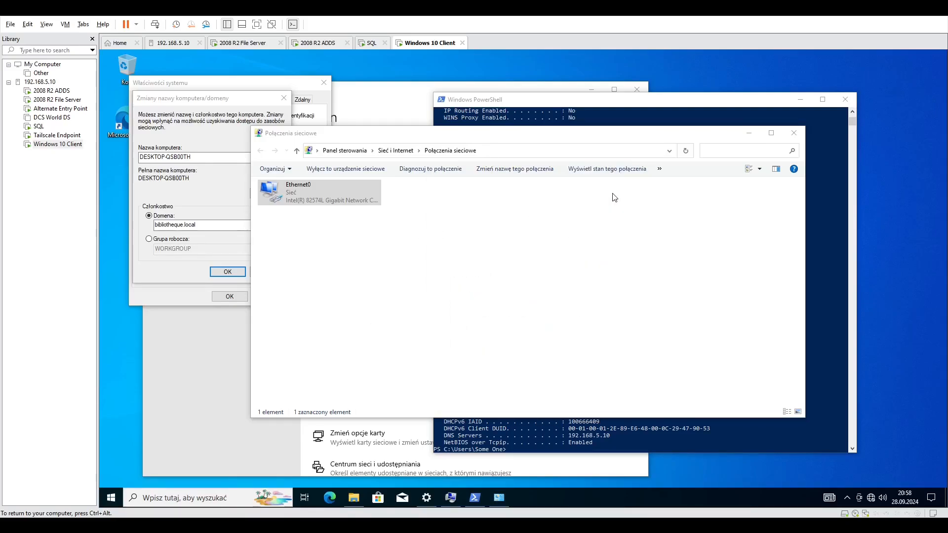
# Resubmit the join to bibliotheque.local and enter the BIBLIOTHEQUE domain account's user name in the credentials prompt.
pyautogui.click(206, 188)
pyautogui.press('Return')
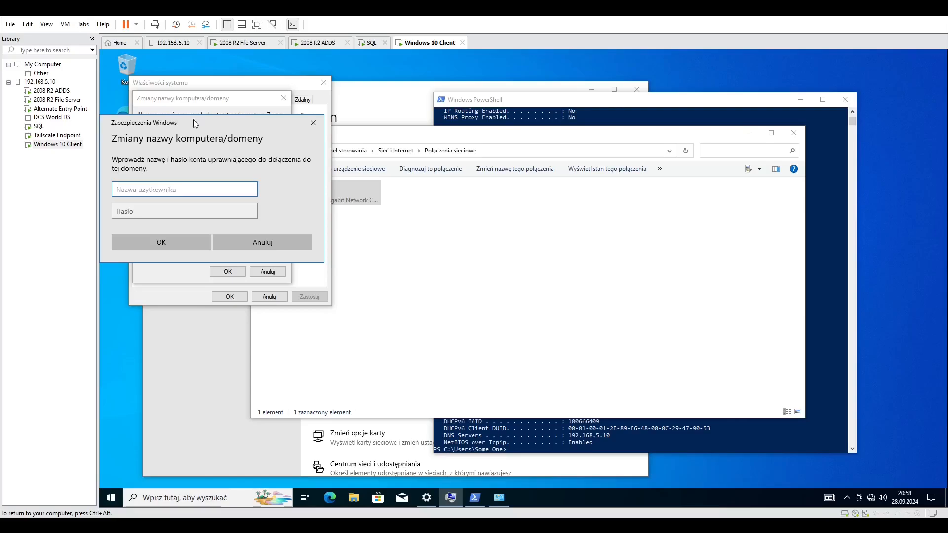
pyautogui.moveTo(193, 120); pyautogui.dragTo(223, 246)
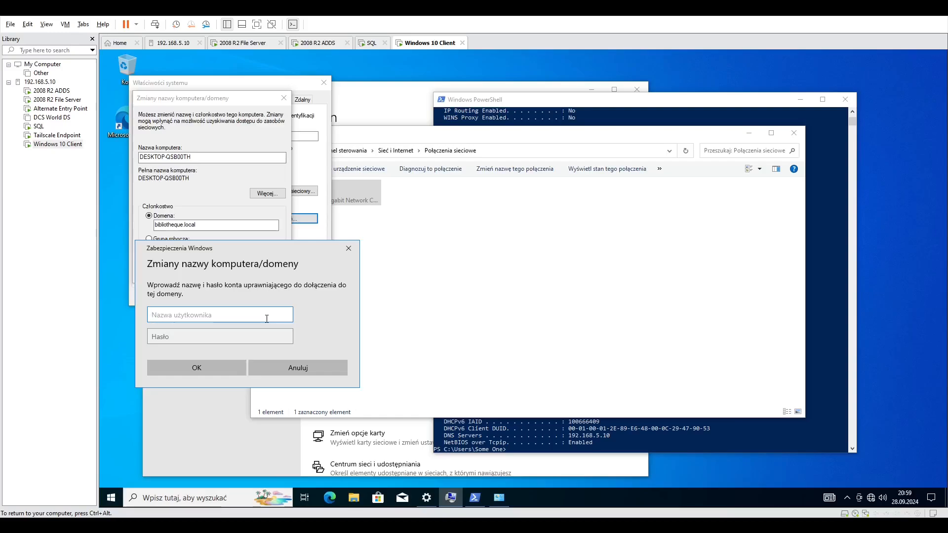
pyautogui.write('BIBLIOTH')
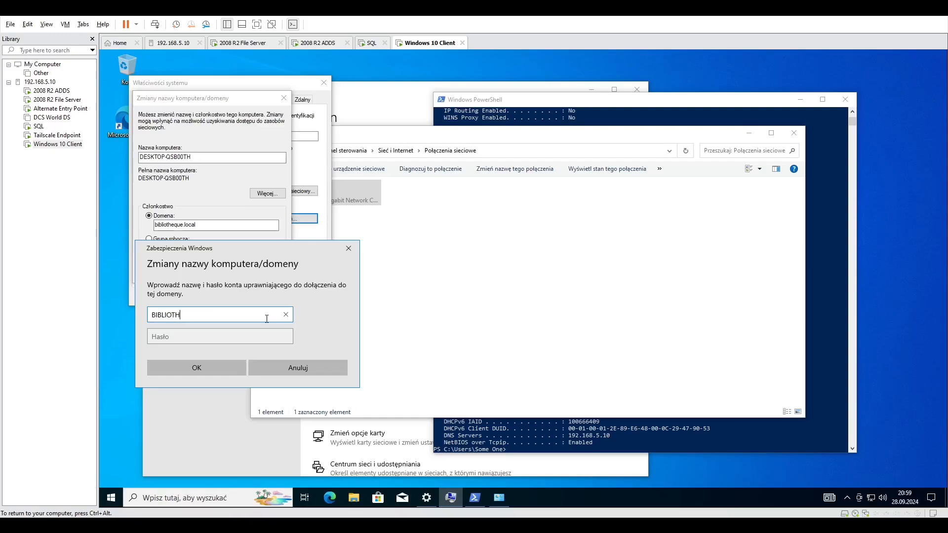
pyautogui.write('EQUE')
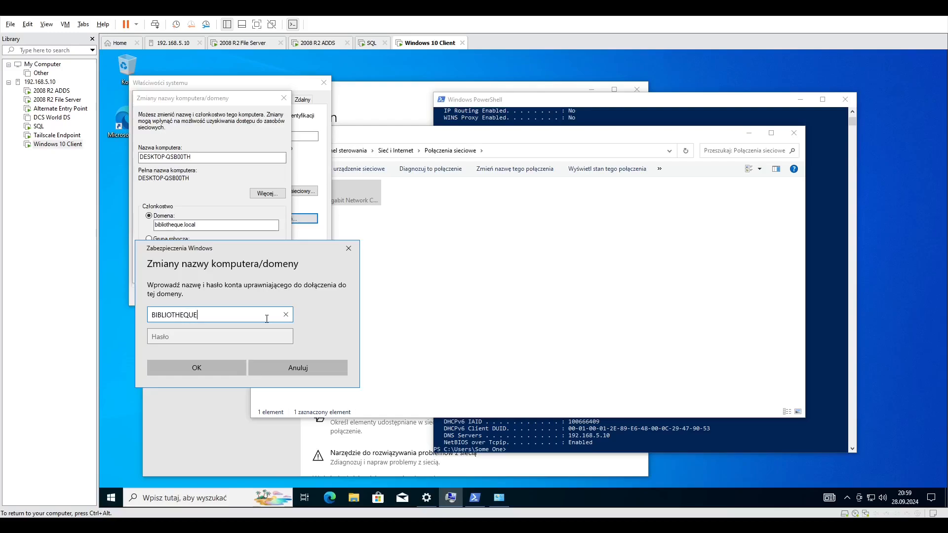
pyautogui.write('\\P')
pyautogui.write('vi')
pyautogui.write('n')
pyautogui.press('Tab')
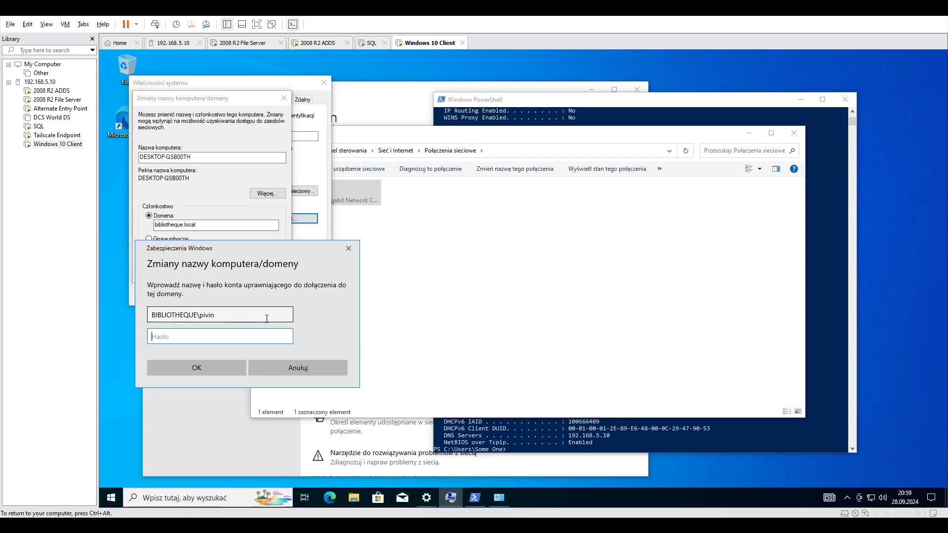
# Enter the domain account's password and submit the credentials to authorize the domain join.
pyautogui.press('capslock')
pyautogui.write('●')
pyautogui.press('capslock')
pyautogui.press('BackSpace')
pyautogui.press('capslock')
pyautogui.write('●')
pyautogui.press('capslock')
pyautogui.write('●●')
pyautogui.press('Return')
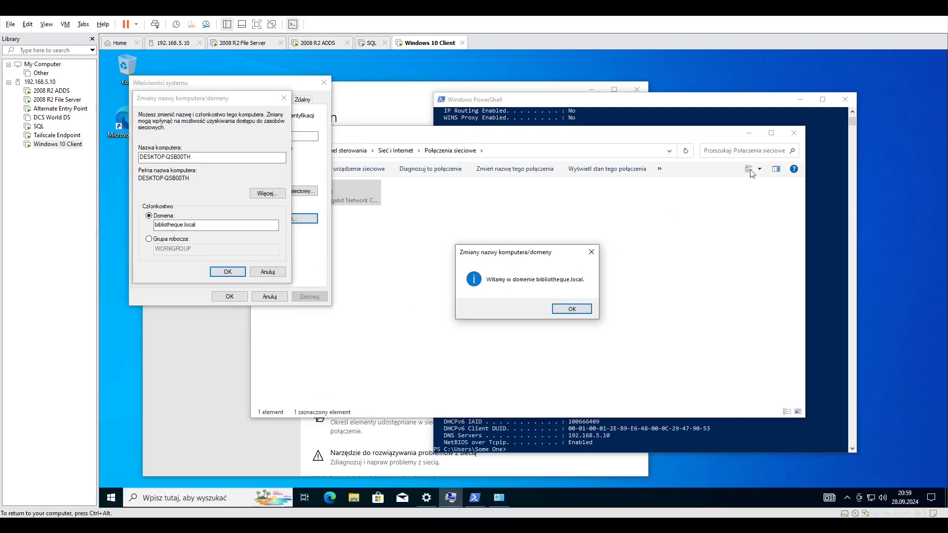
# Close the Network Connections, PowerShell and Settings windows and acknowledge the domain welcome message.
pyautogui.click(793, 133)
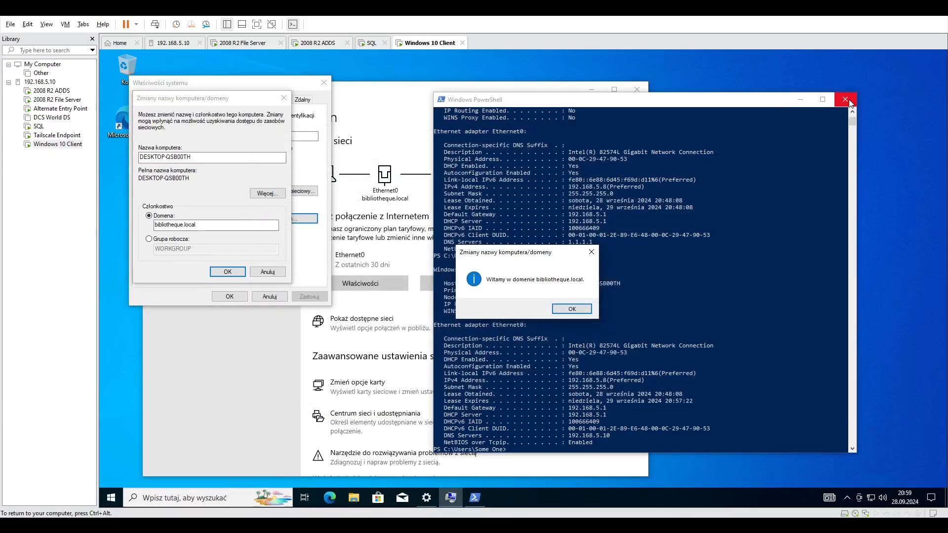
pyautogui.click(845, 99)
pyautogui.click(637, 90)
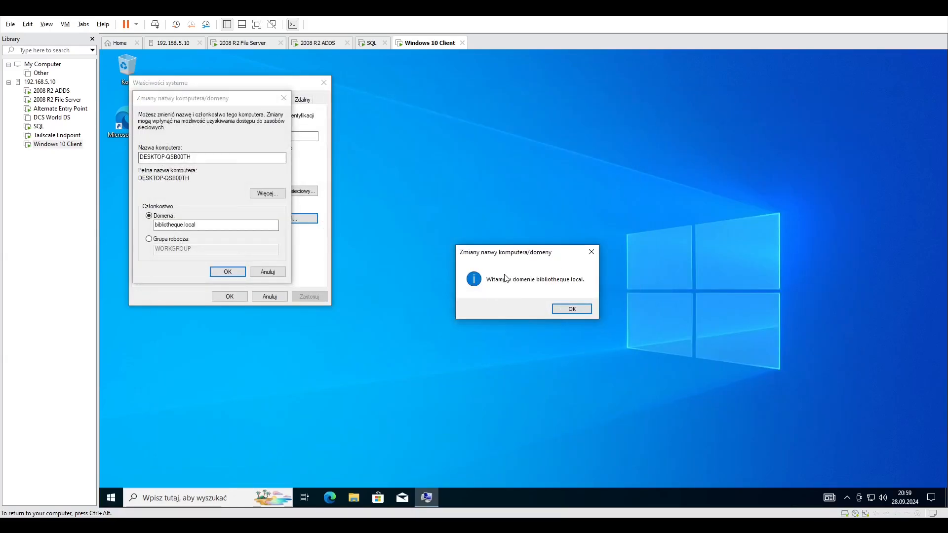
pyautogui.click(568, 309)
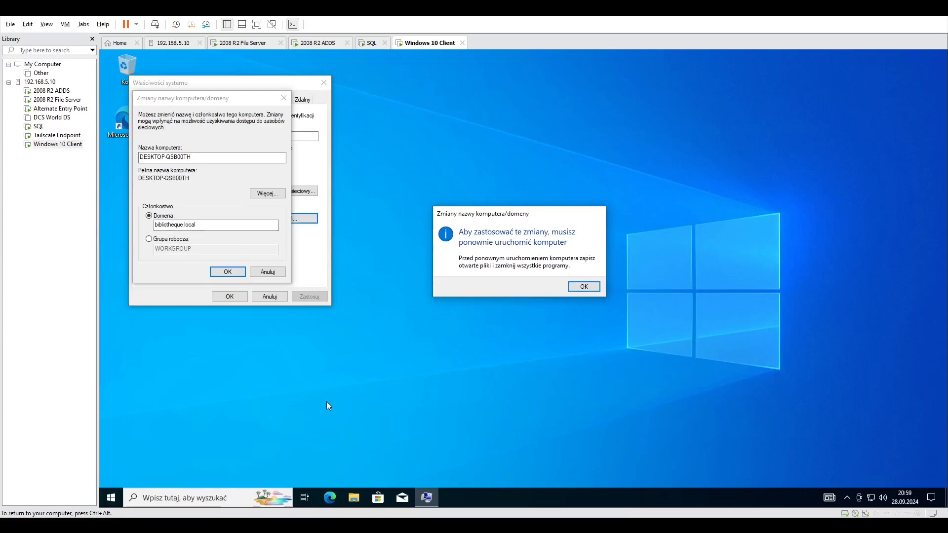
pyautogui.hotkey('ctrl', 'alt')
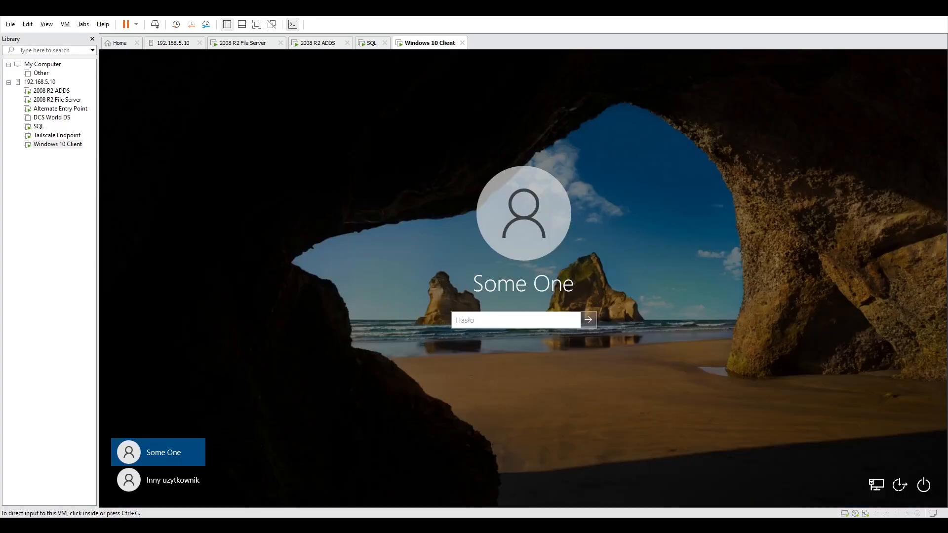
# Sign in to the BIBLIOTHEQUE domain as another user, someone, with the account password, and dismiss the Edge welcome window.
pyautogui.click(252, 335)
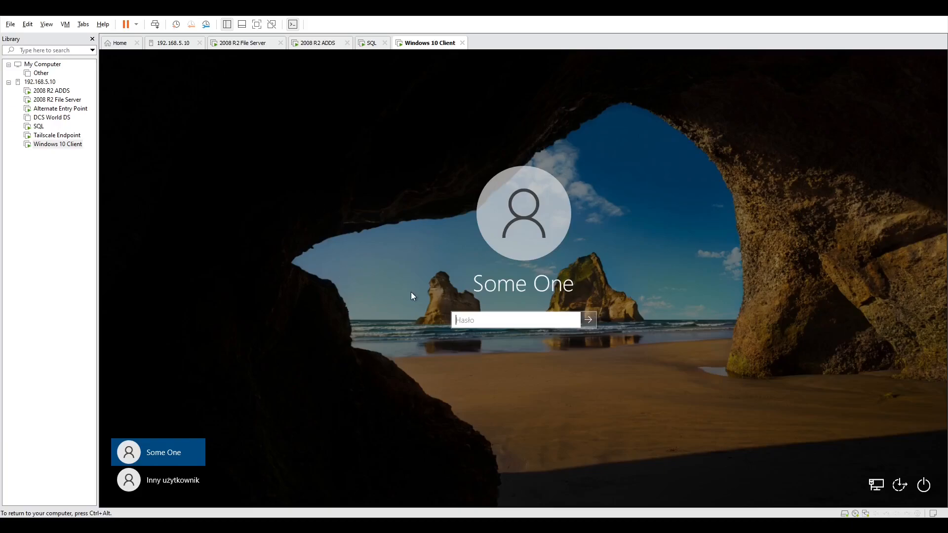
pyautogui.click(177, 492)
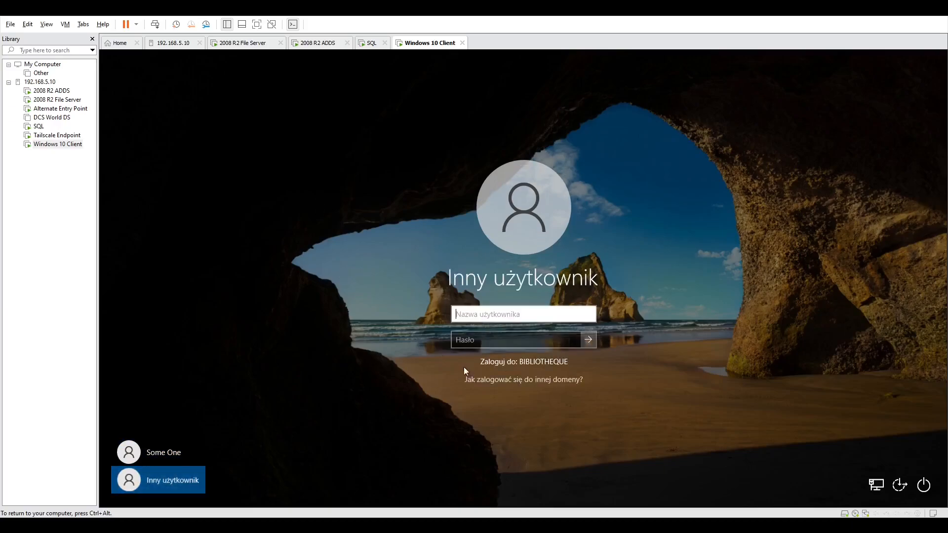
pyautogui.write('someone')
pyautogui.press('Tab')
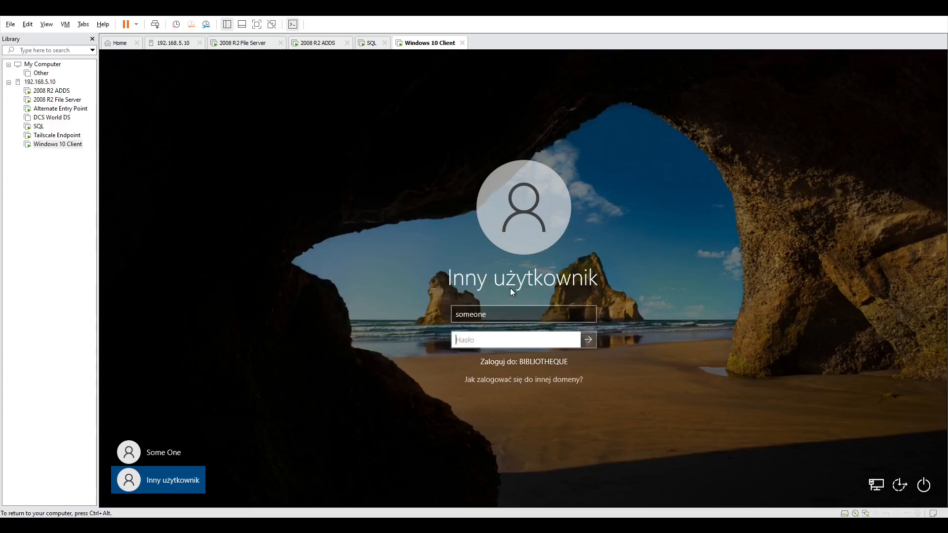
pyautogui.write('******')
pyautogui.press('Return')
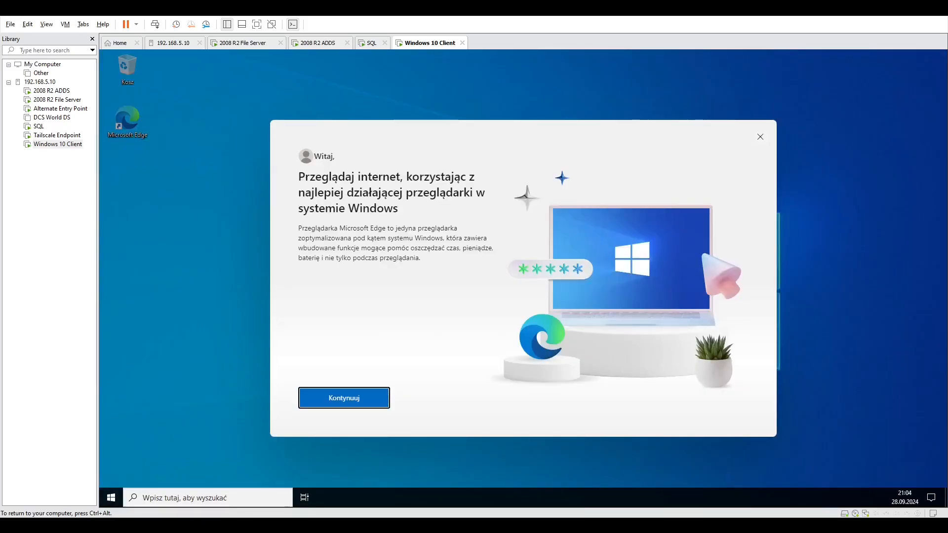
pyautogui.click(760, 137)
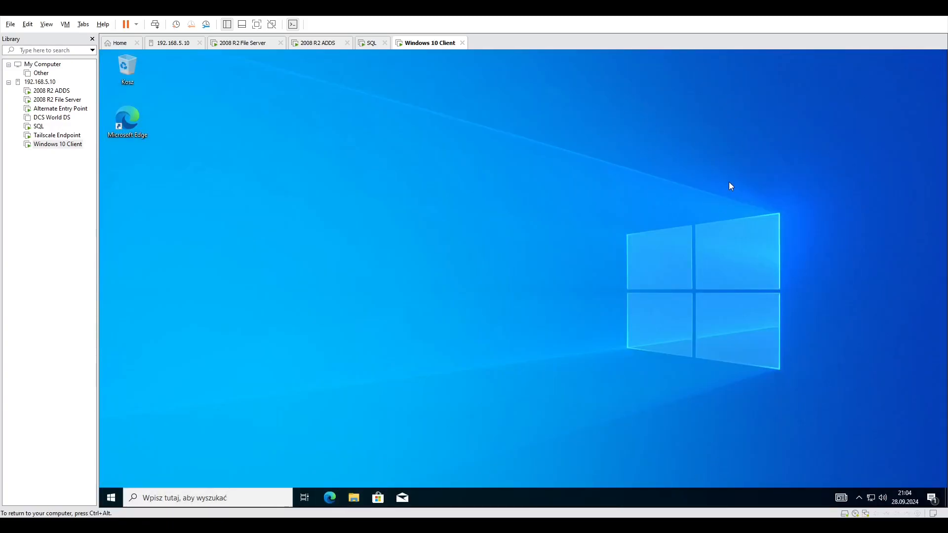
# Open File Explorer, view the contents of the domain user's Documents folder, and close the window.
pyautogui.click(113, 498)
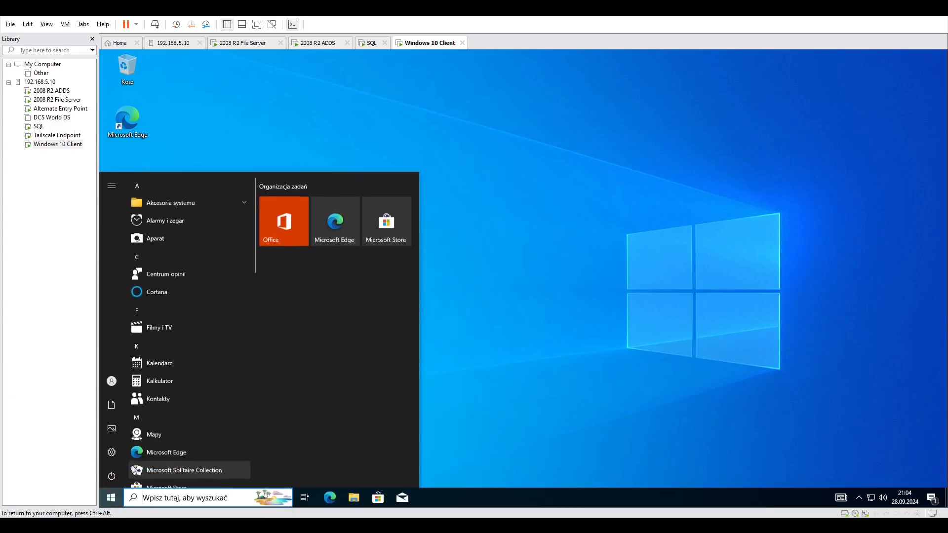
pyautogui.press('super+e')
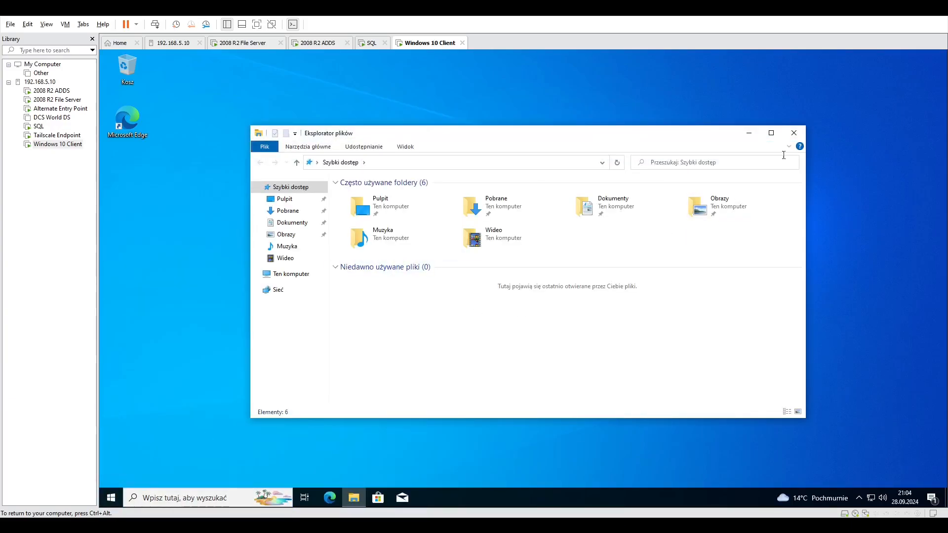
pyautogui.doubleClick(586, 206)
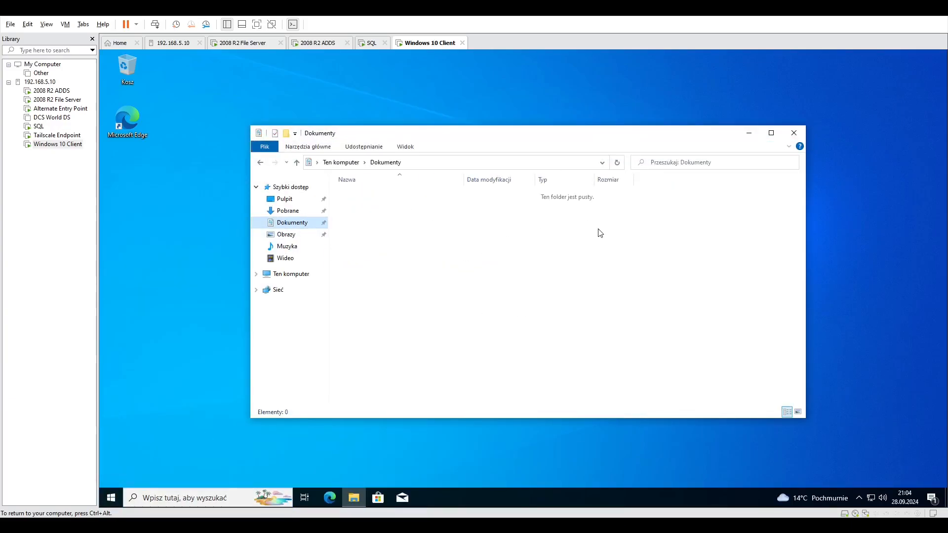
pyautogui.click(794, 133)
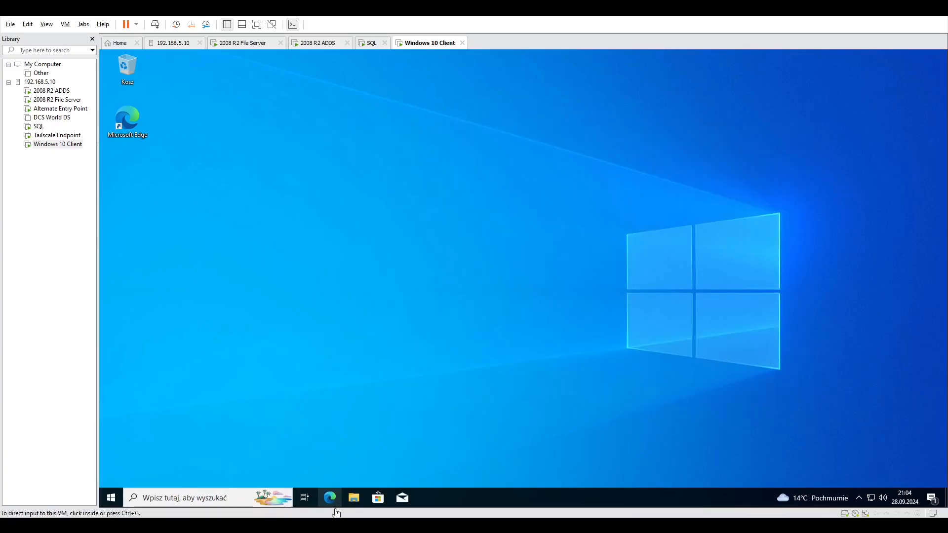
# Search for notep on the Windows 10 client and open Notepad (Notatnik).
pyautogui.rightClick(333, 491)
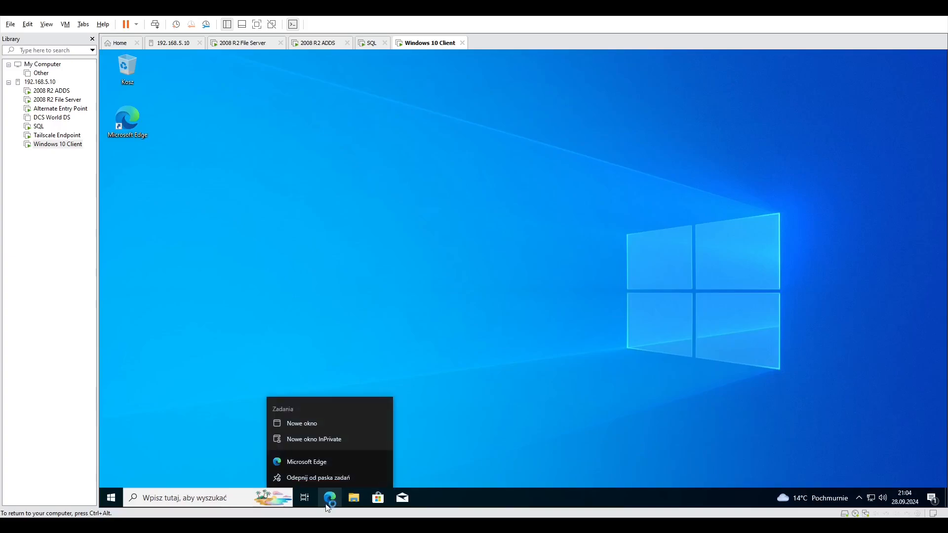
pyautogui.click(254, 462)
pyautogui.click(217, 498)
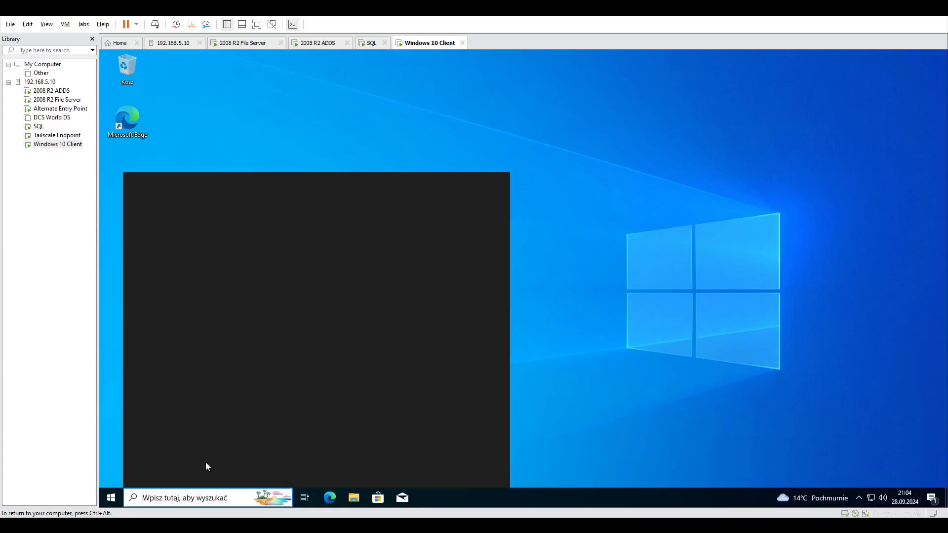
pyautogui.write('note')
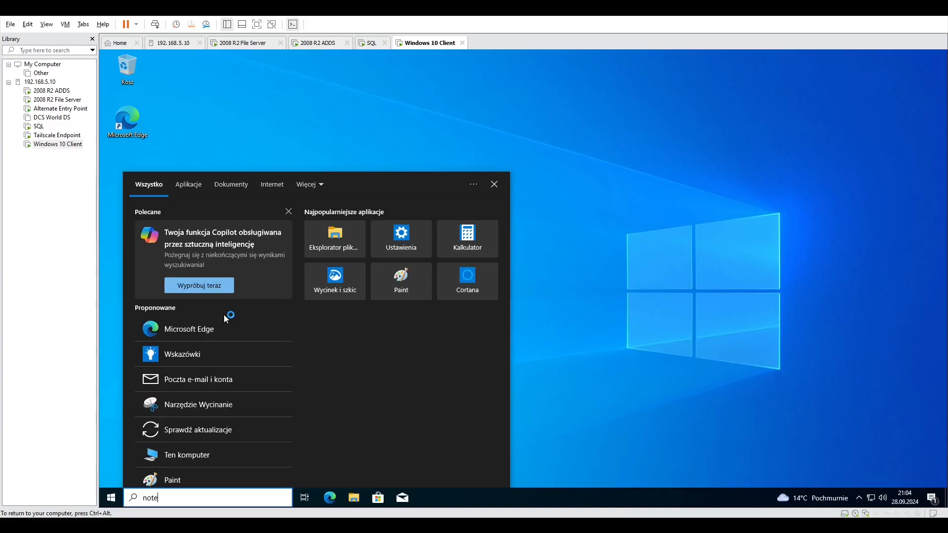
pyautogui.write('p')
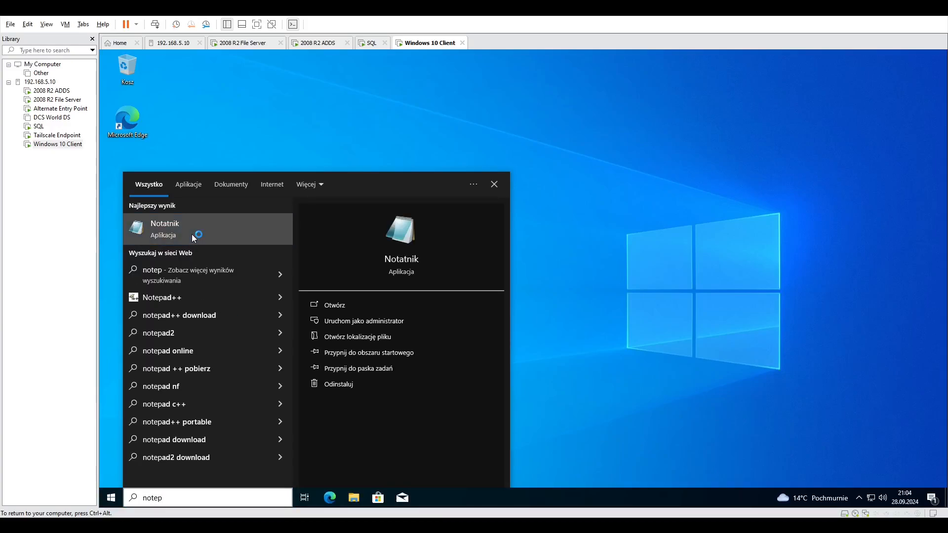
pyautogui.click(191, 235)
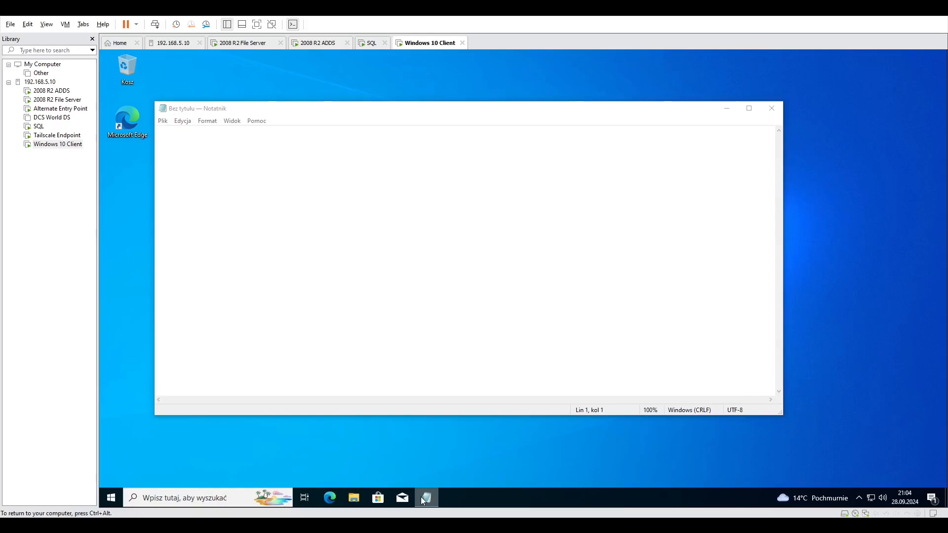
# Pin Notepad to the taskbar, close its window, and unpin it again.
pyautogui.rightClick(422, 498)
pyautogui.click(412, 461)
pyautogui.rightClick(426, 497)
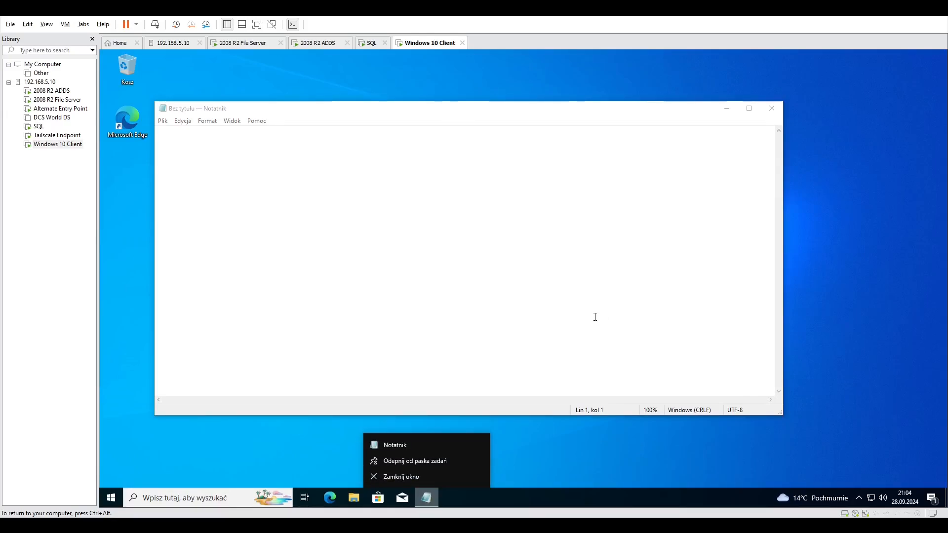
pyautogui.click(772, 109)
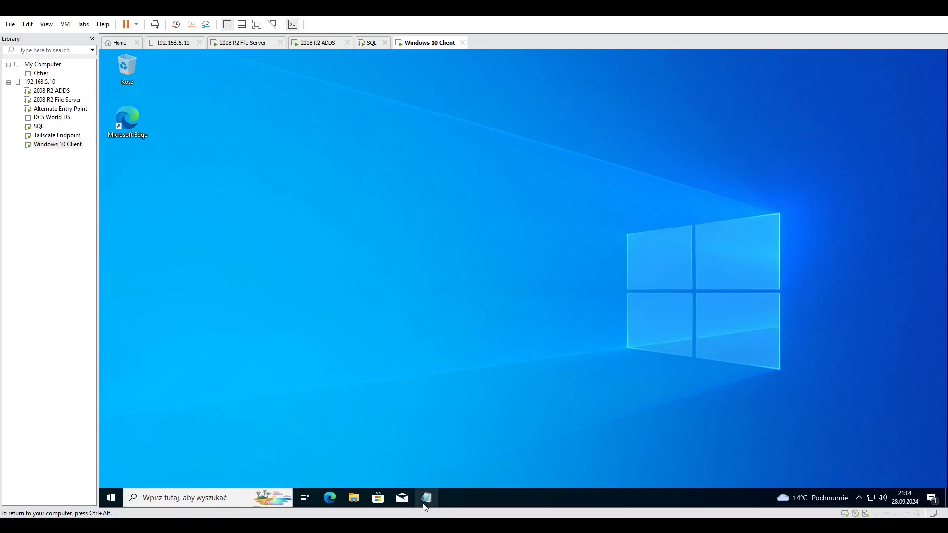
pyautogui.rightClick(424, 500)
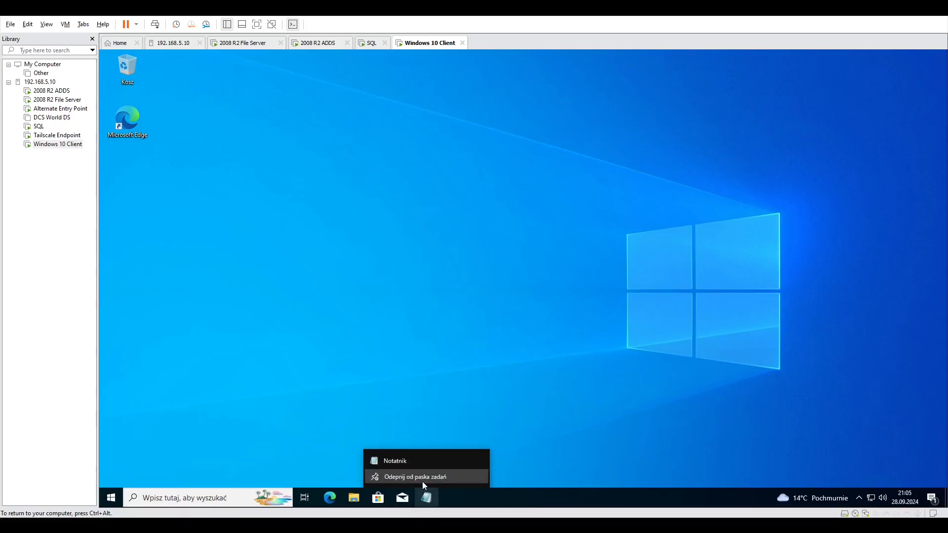
pyautogui.click(422, 481)
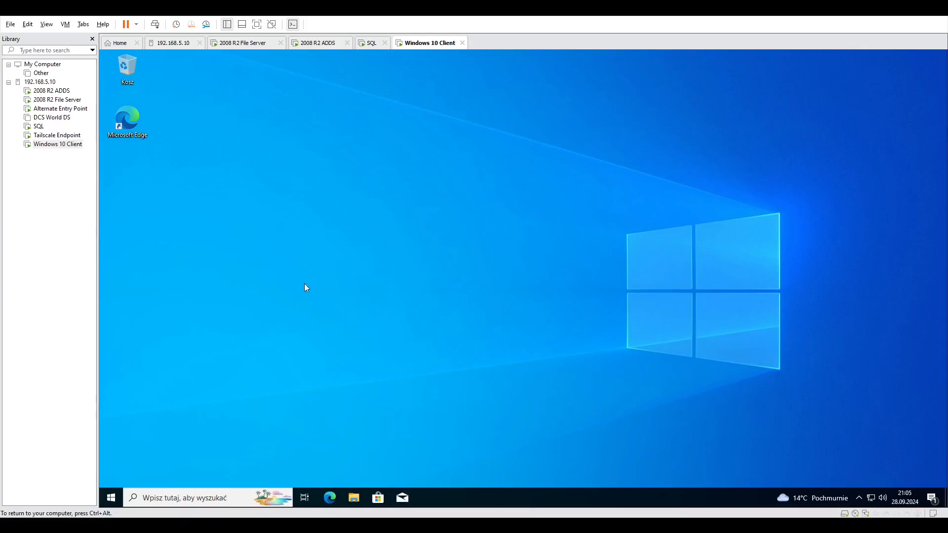
# Look through the list of installed apps, view local disk C: from This PC in File Explorer, and return to This PC.
pyautogui.click(111, 498)
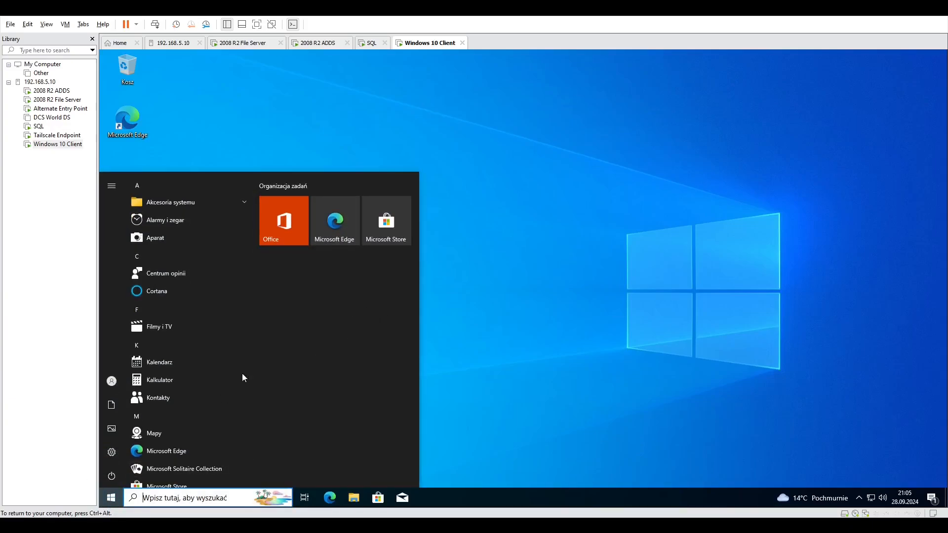
pyautogui.scroll(-15, 211, 393)
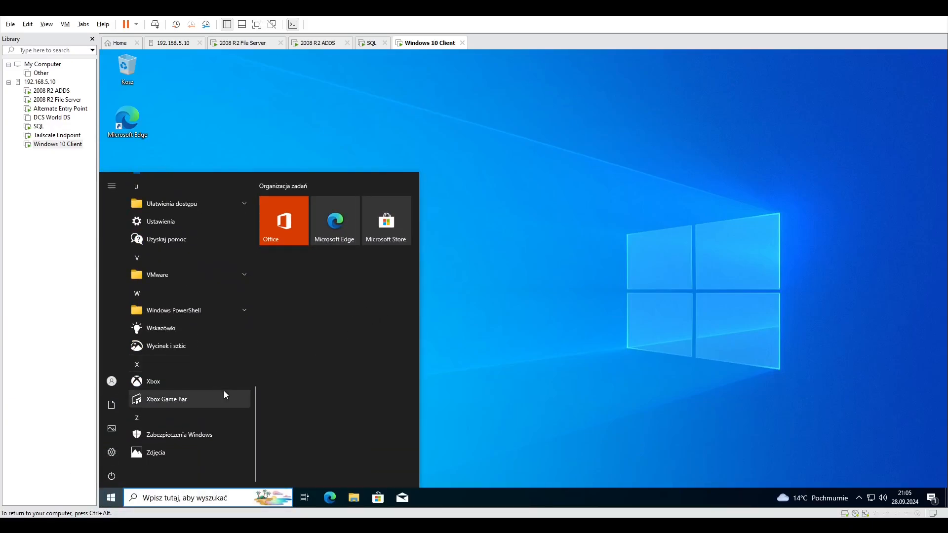
pyautogui.click(354, 498)
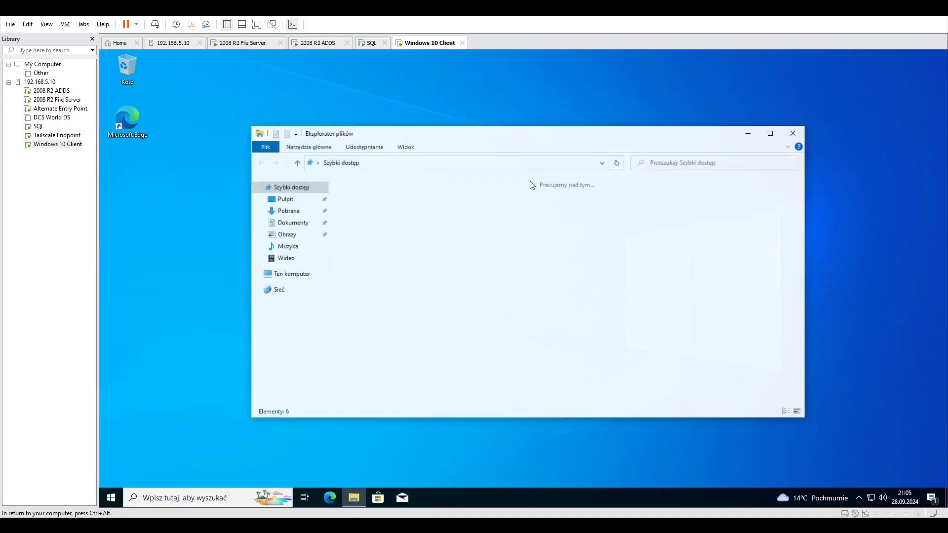
pyautogui.click(306, 274)
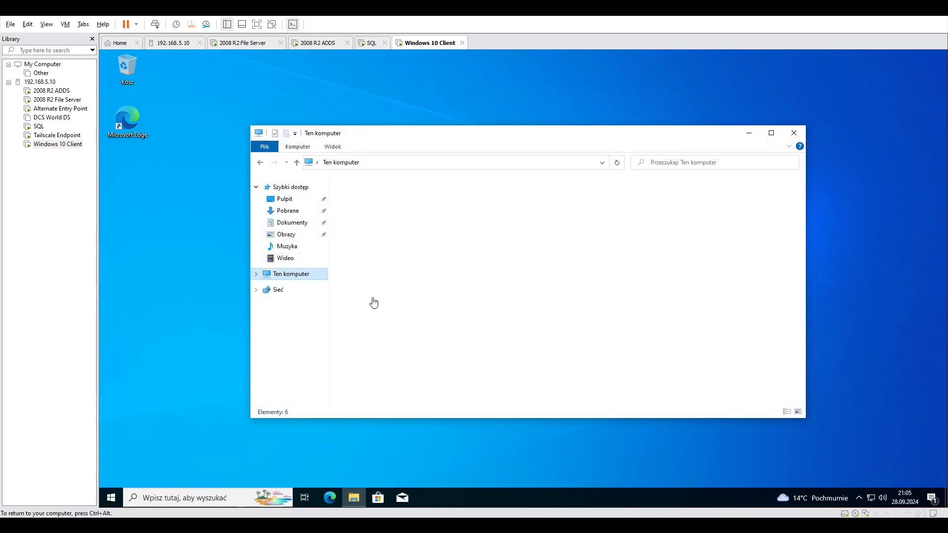
pyautogui.doubleClick(415, 311)
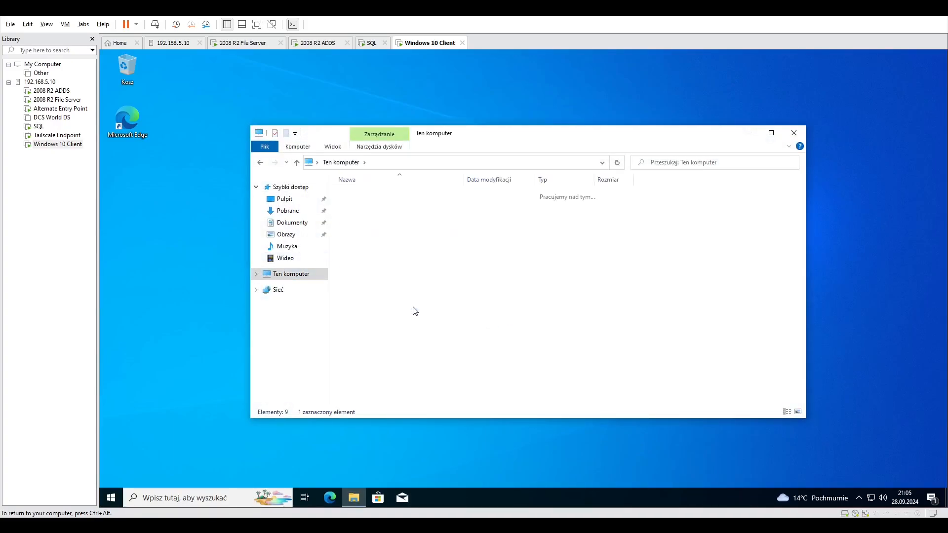
pyautogui.hotkey('alt', 'Left')
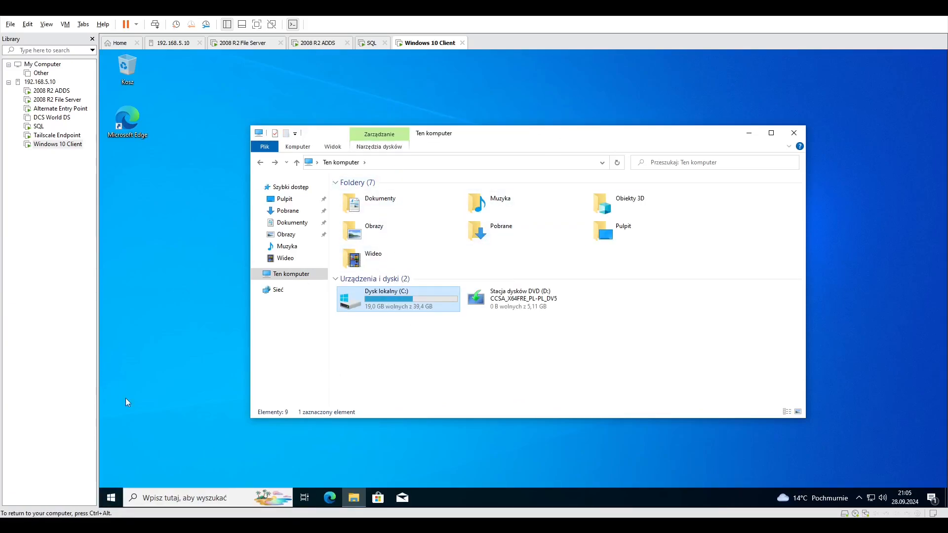
# Try to open the Local Group Policy Editor by searching for gpedit.msc, and close its window.
pyautogui.click(211, 494)
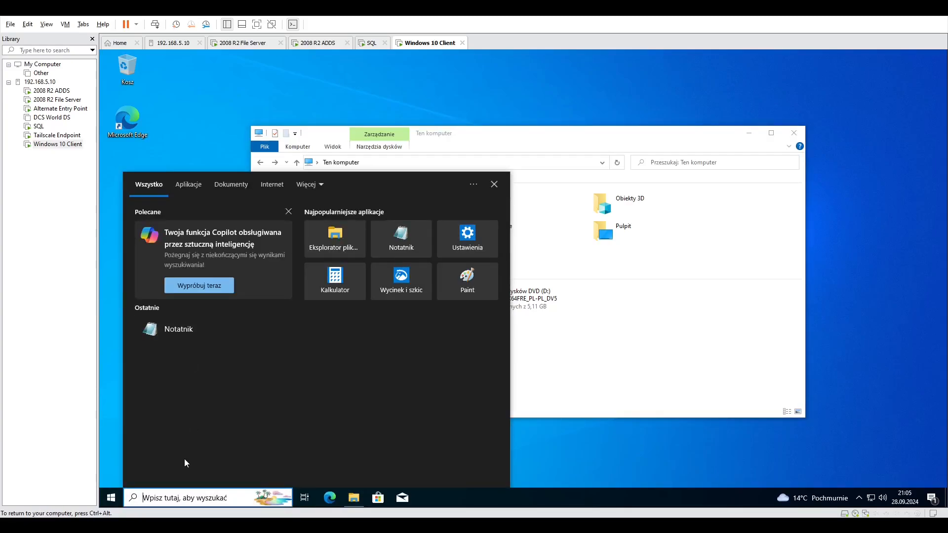
pyautogui.write('gp')
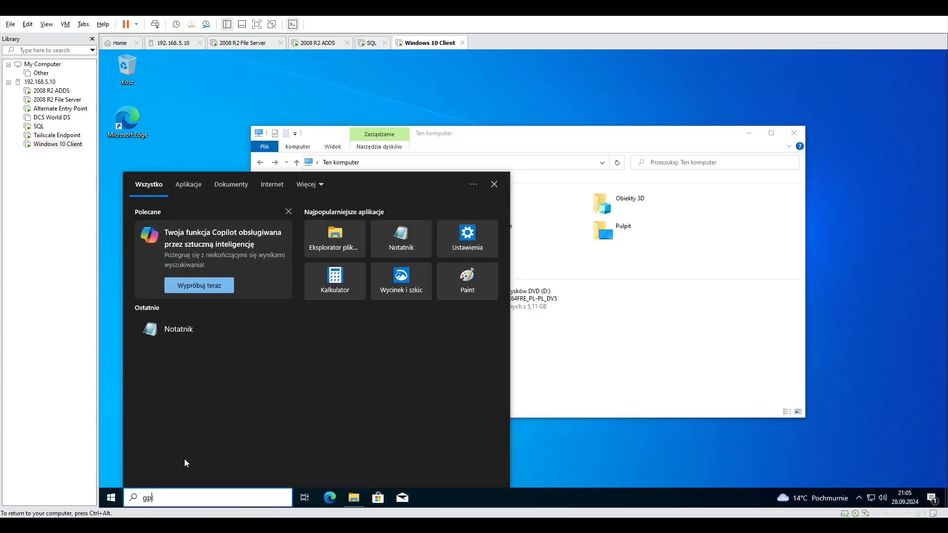
pyautogui.write('oedit')
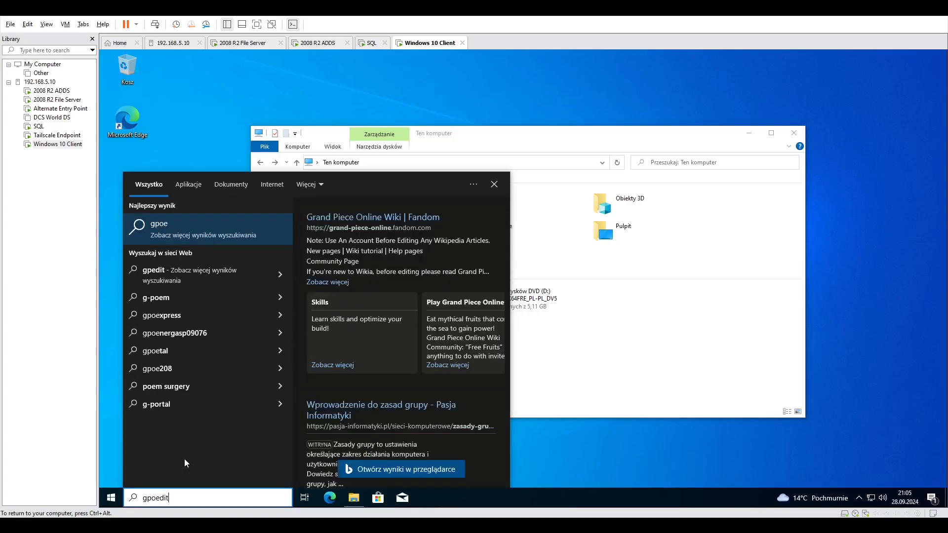
pyautogui.press('BackSpace')
pyautogui.press('BackSpace')
pyautogui.press('BackSpace')
pyautogui.press('BackSpace')
pyautogui.press('BackSpace')
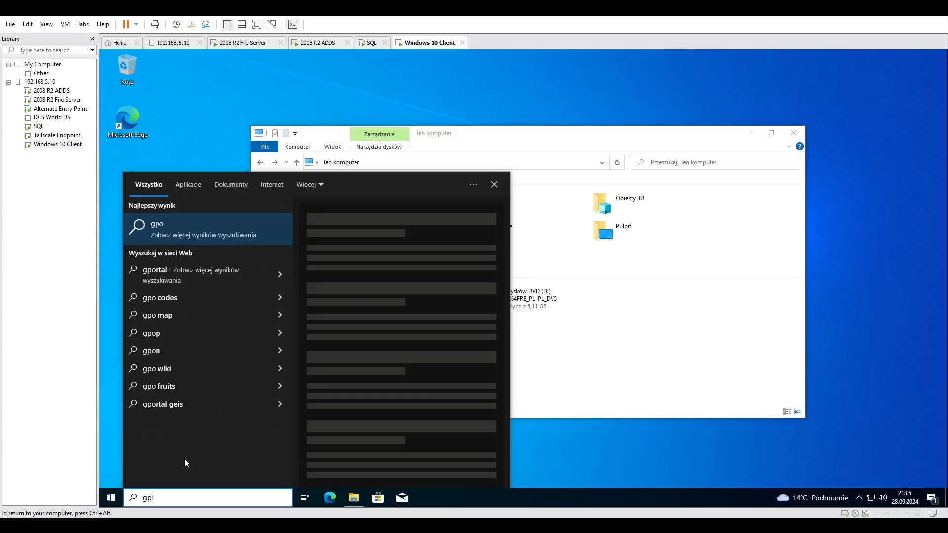
pyautogui.write('edit')
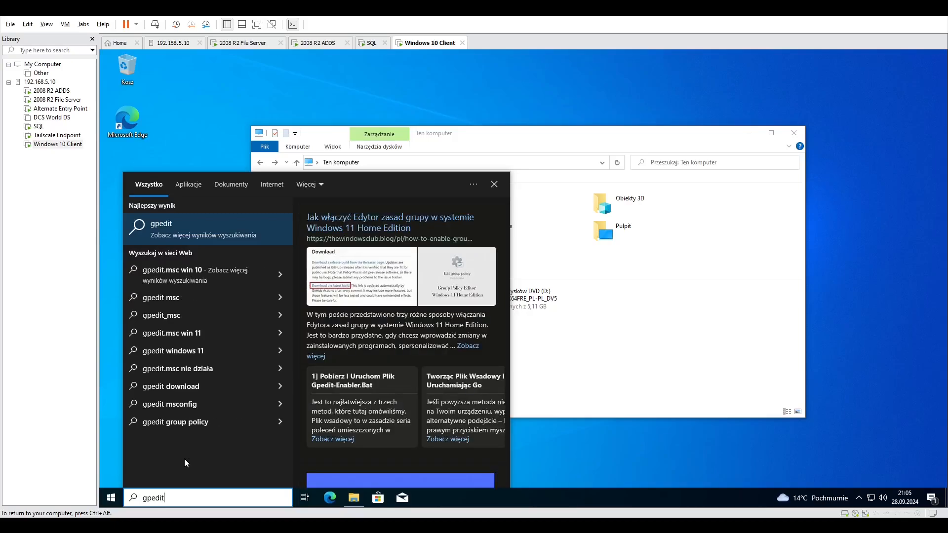
pyautogui.write('.msc')
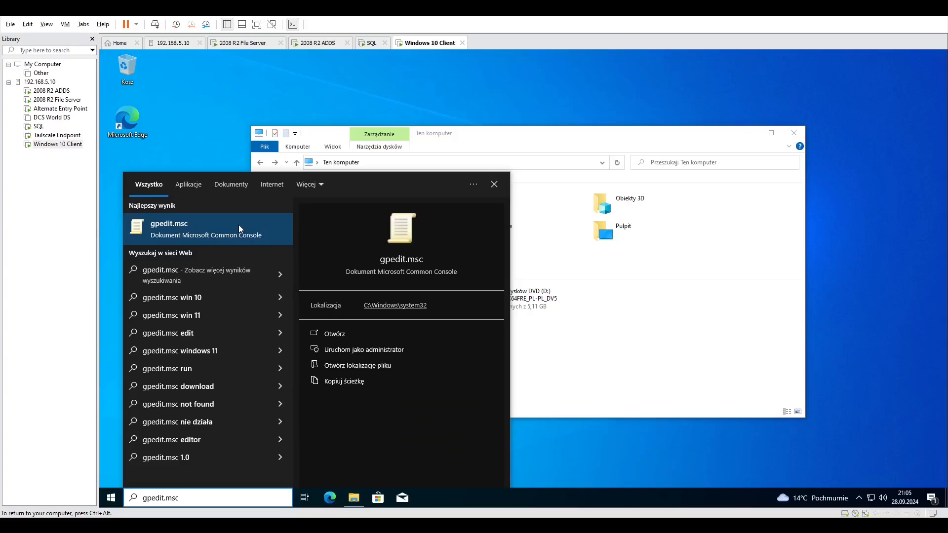
pyautogui.click(238, 224)
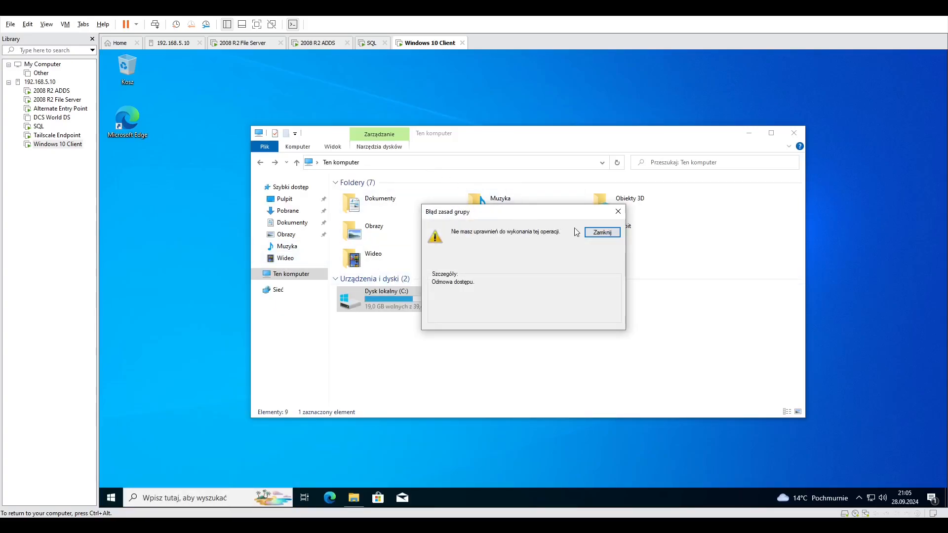
pyautogui.click(602, 232)
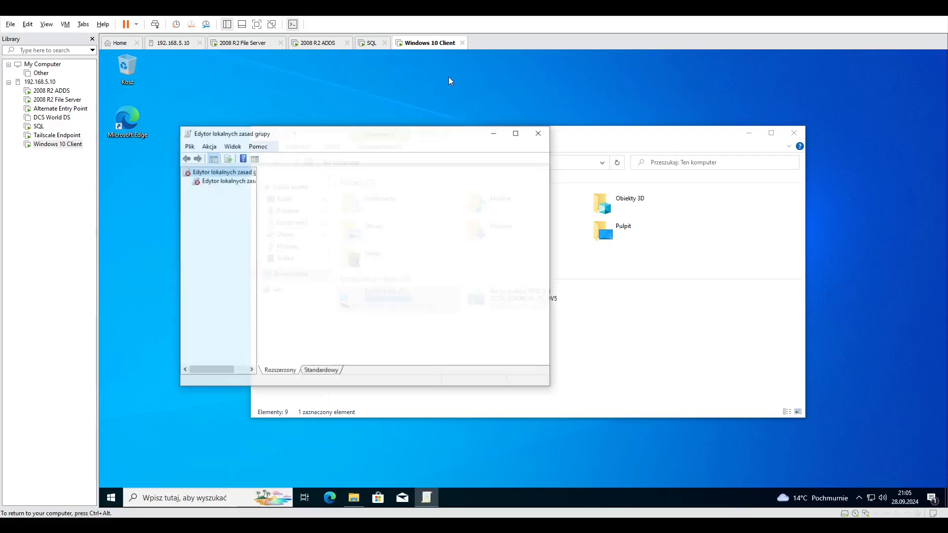
pyautogui.click(539, 133)
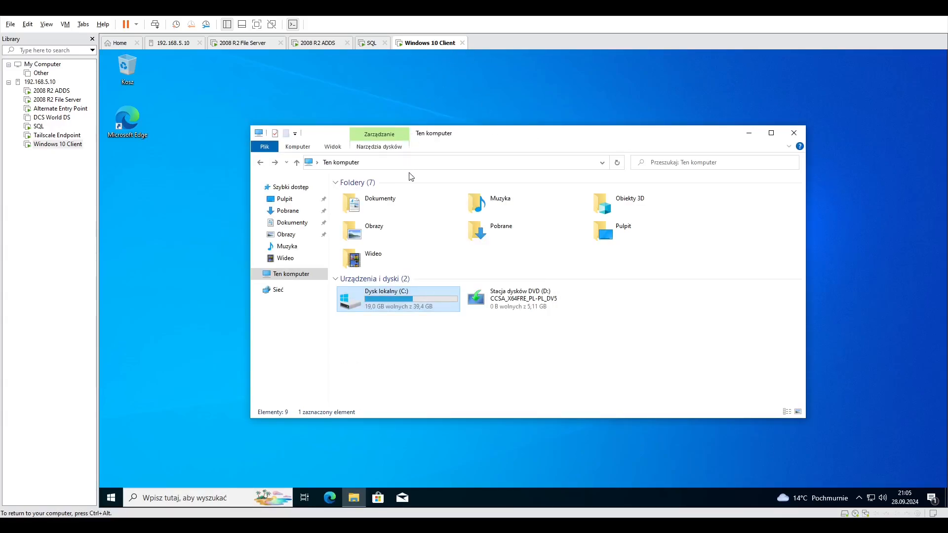
# Switch to the 2008 R2 ADDS virtual machine and open Group Policy Management (Zarządzanie zasadami grupy).
pyautogui.click(303, 45)
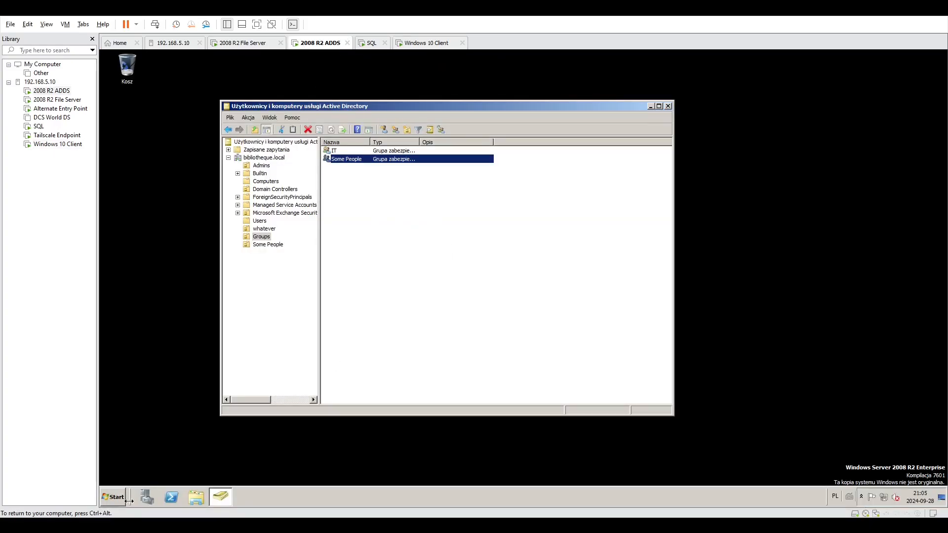
pyautogui.click(119, 497)
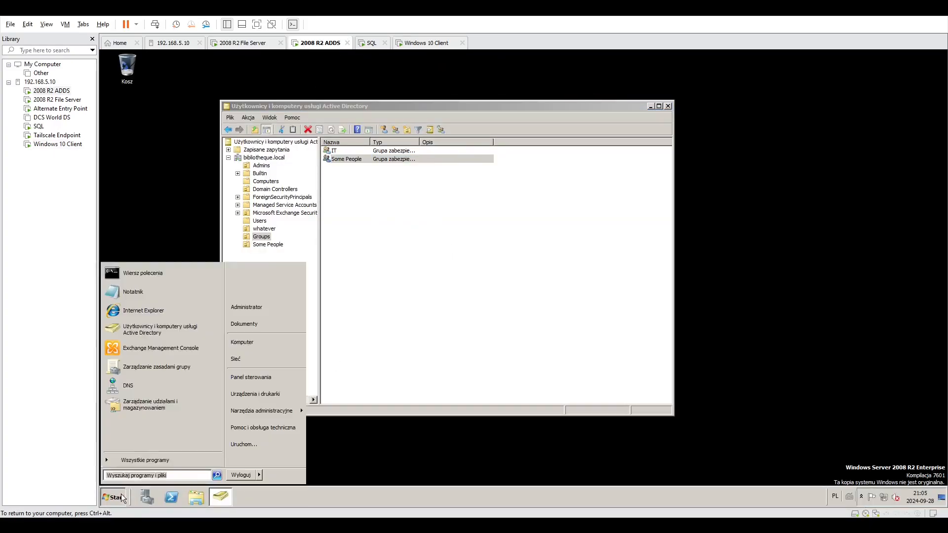
pyautogui.click(165, 363)
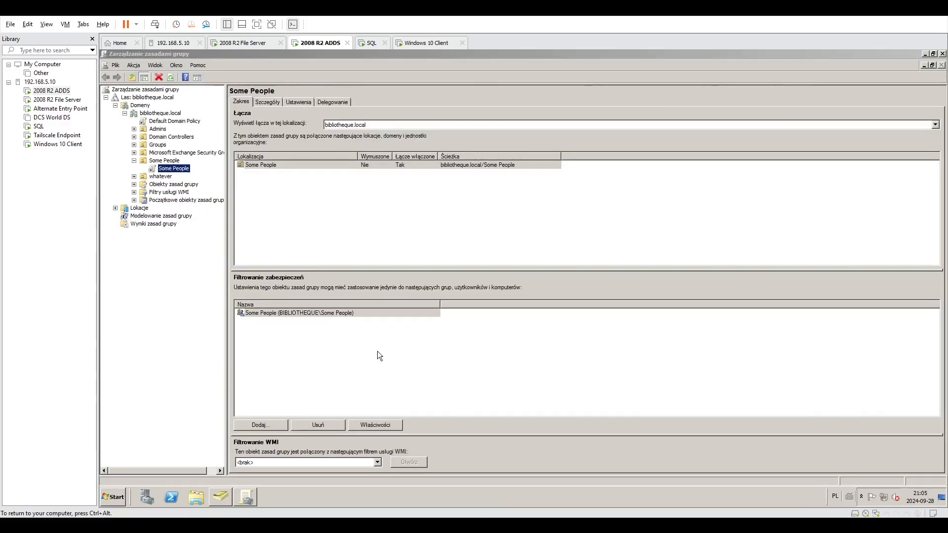
# Set the Some People policy's link to the Some People organizational unit as enforced (Wymuszone) and acknowledge the console notice.
pyautogui.click(331, 203)
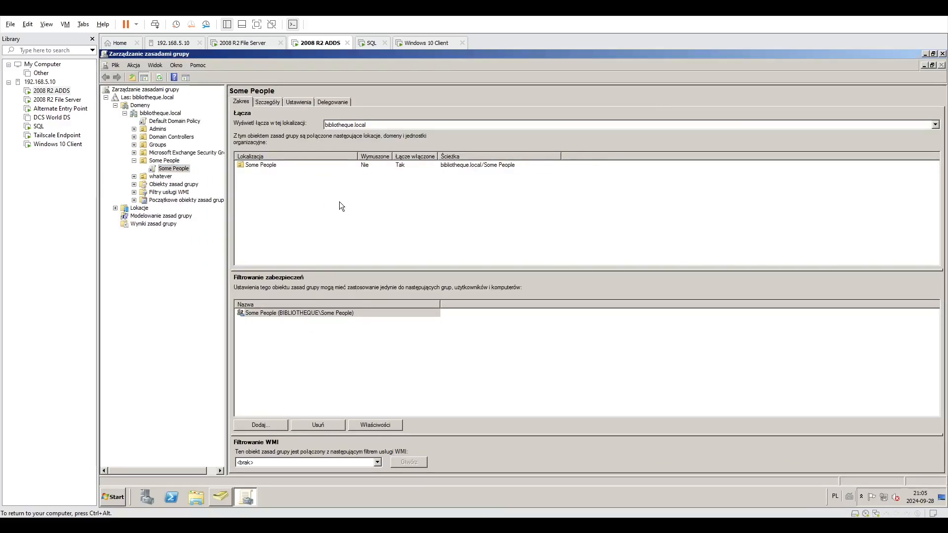
pyautogui.click(339, 165)
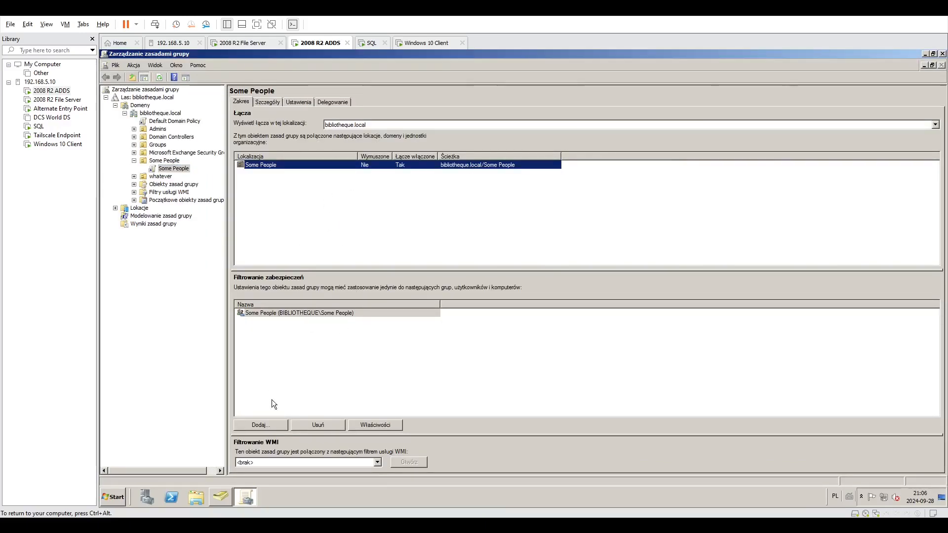
pyautogui.rightClick(284, 168)
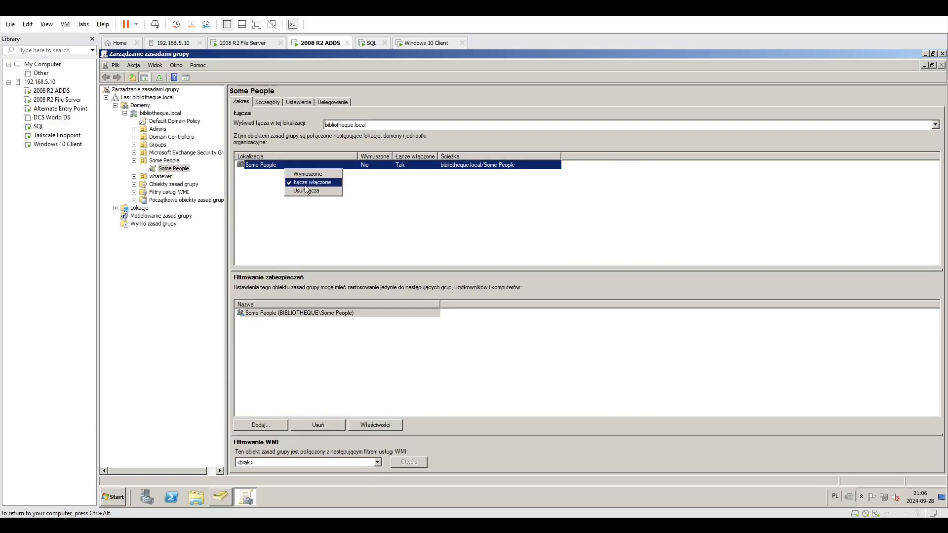
pyautogui.click(324, 176)
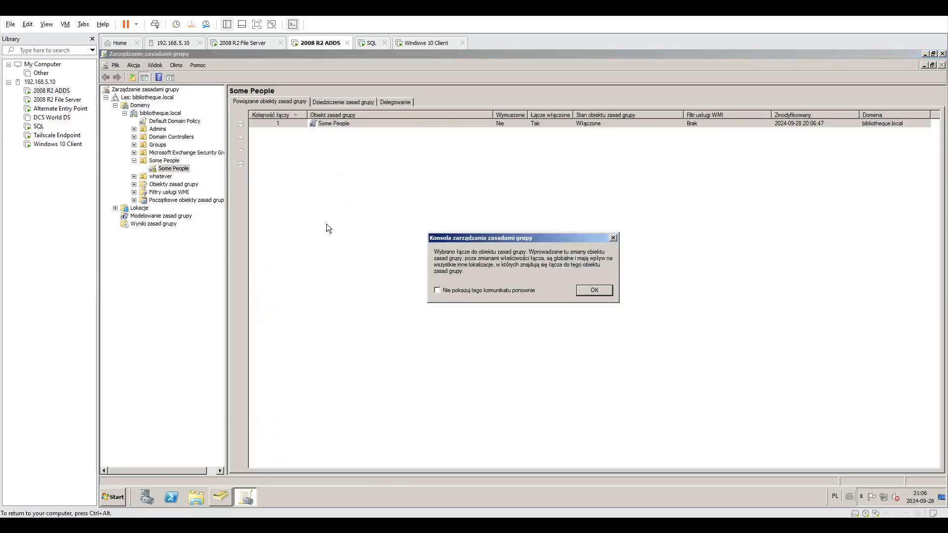
pyautogui.click(582, 292)
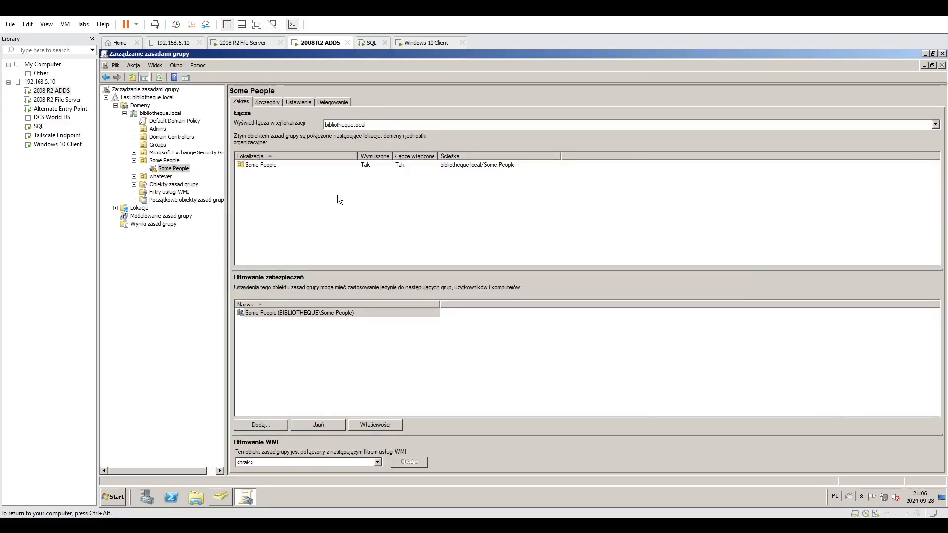
# Switch back to the Windows 10 Client virtual machine and sign the domain user out.
pyautogui.click(426, 43)
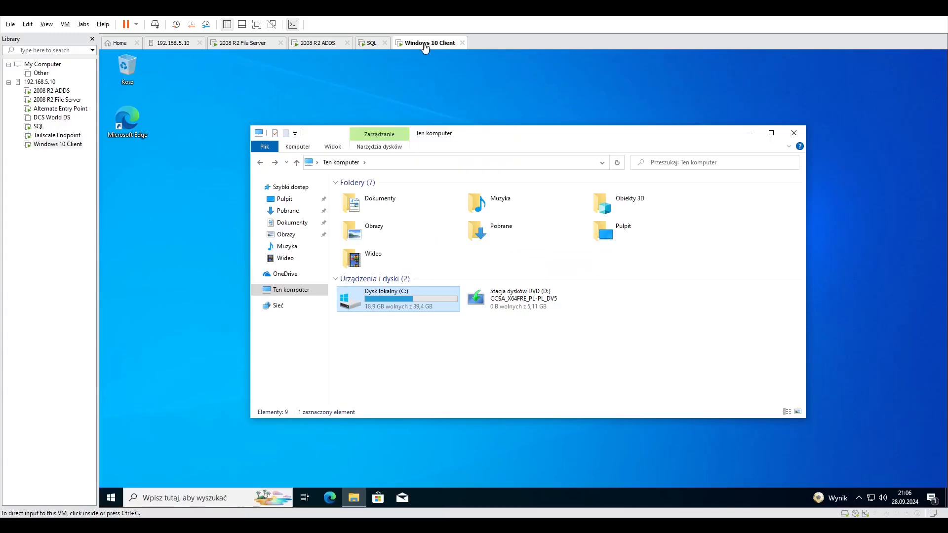
pyautogui.click(111, 496)
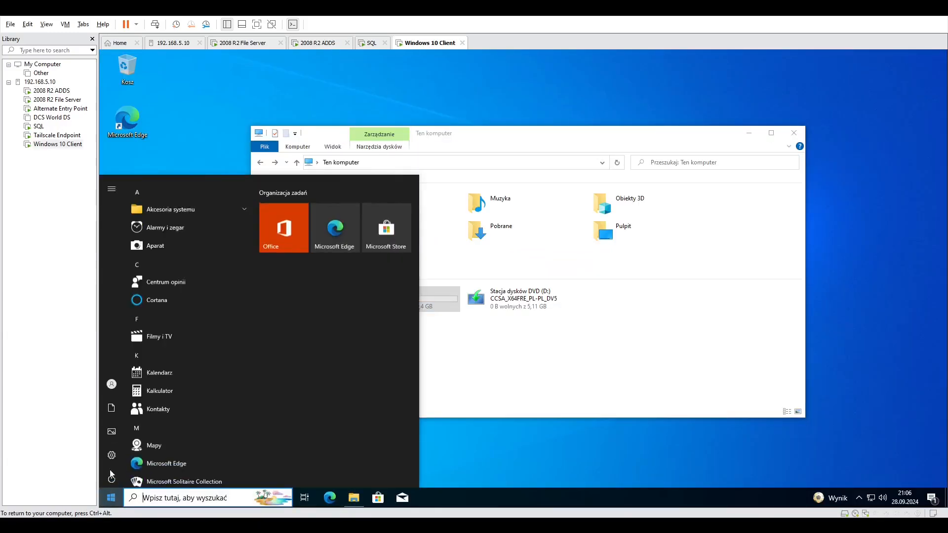
pyautogui.click(112, 384)
pyautogui.click(138, 332)
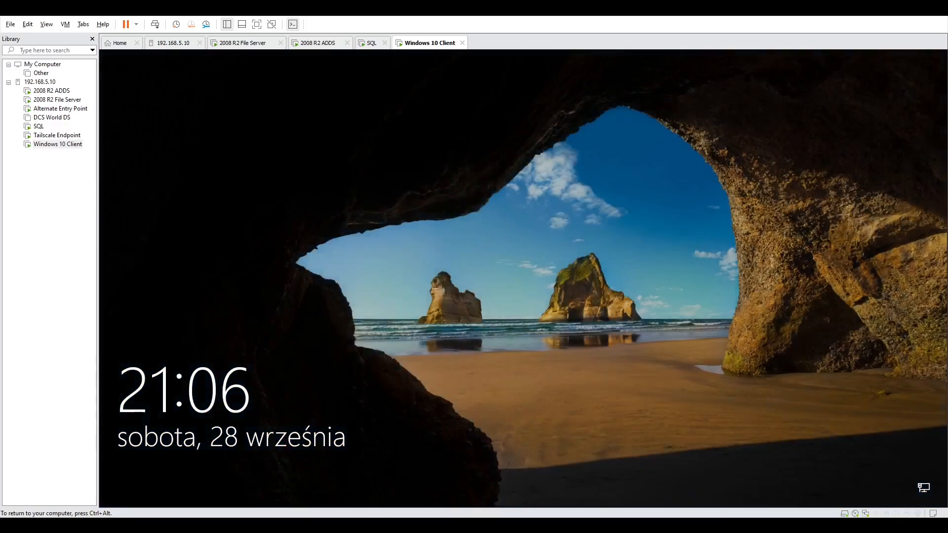
# Sign the domain user back in to the Windows 10 client with the account password.
pyautogui.click(414, 388)
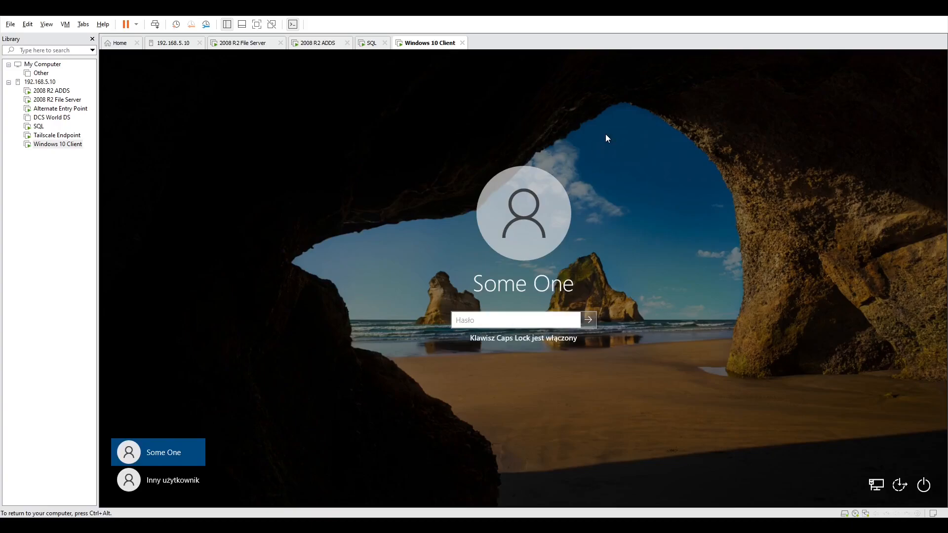
pyautogui.write('*******')
pyautogui.press('Return')
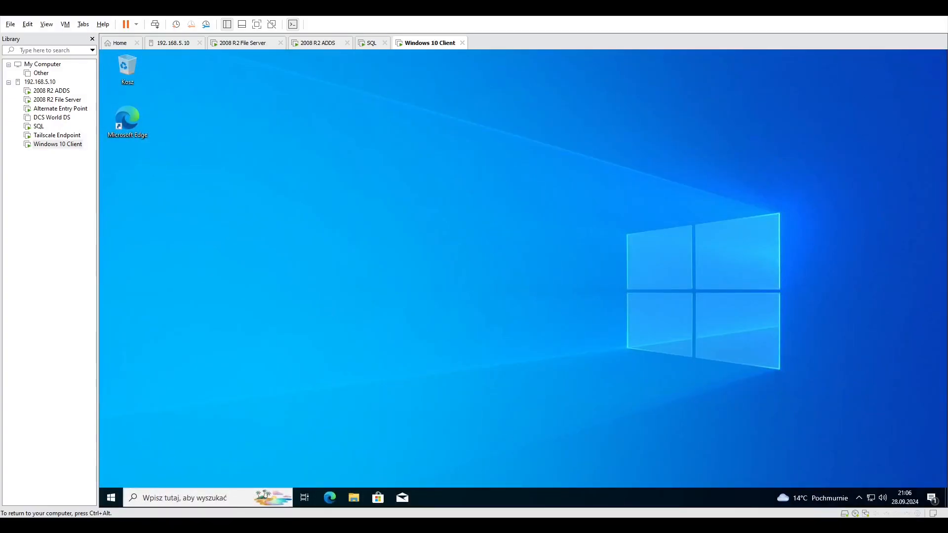
# Browse the Start menu's app list, open Notatnik, check its taskbar context options for pinning, and close it.
pyautogui.click(113, 501)
pyautogui.scroll(-5, 176, 440)
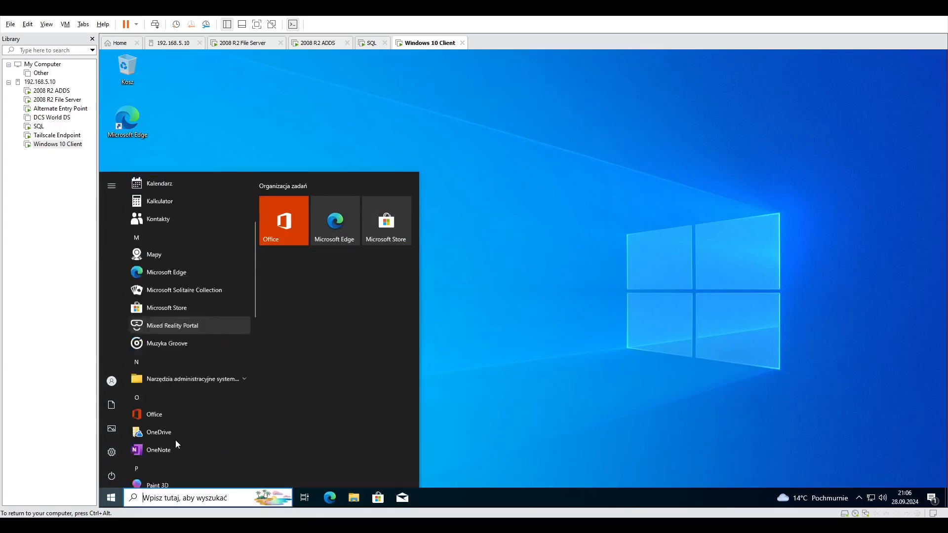
pyautogui.scroll(2, 175, 440)
pyautogui.scroll(-6, 173, 443)
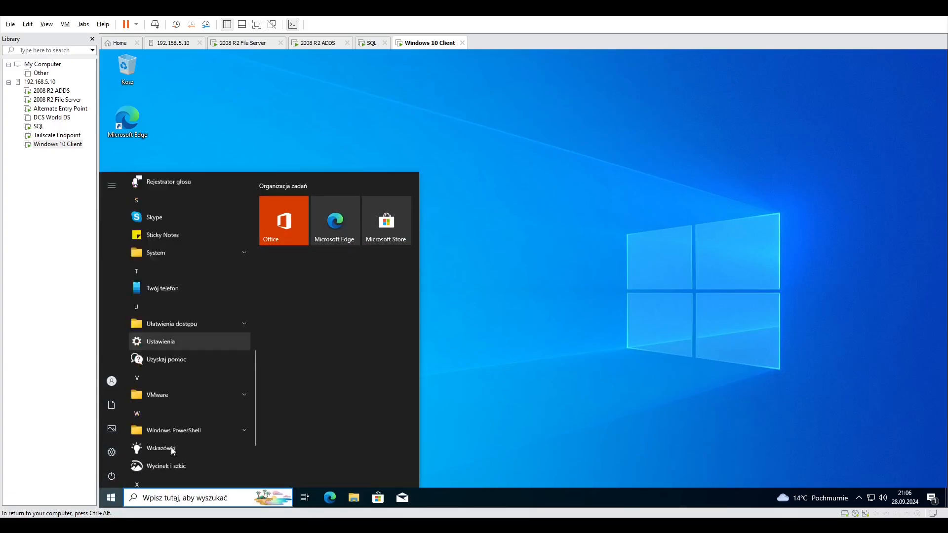
pyautogui.click(176, 500)
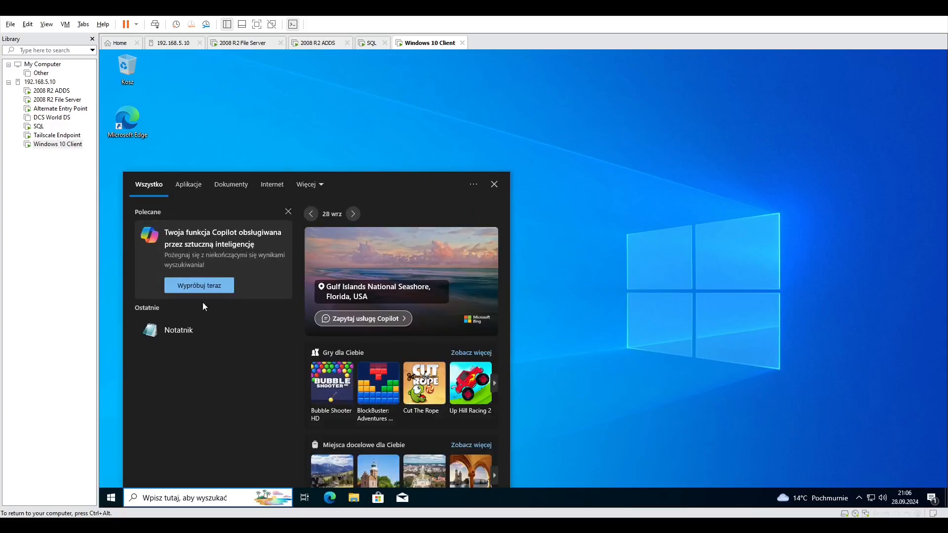
pyautogui.click(188, 330)
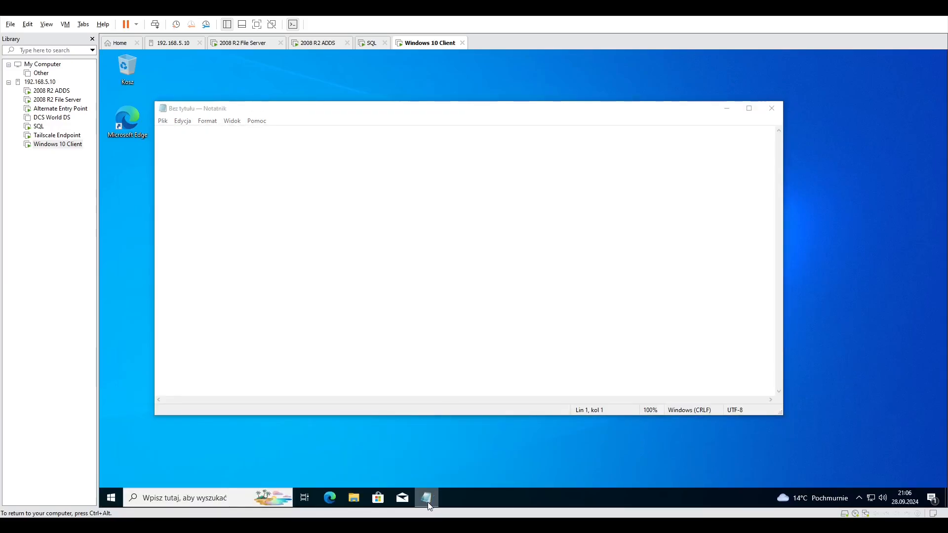
pyautogui.rightClick(428, 503)
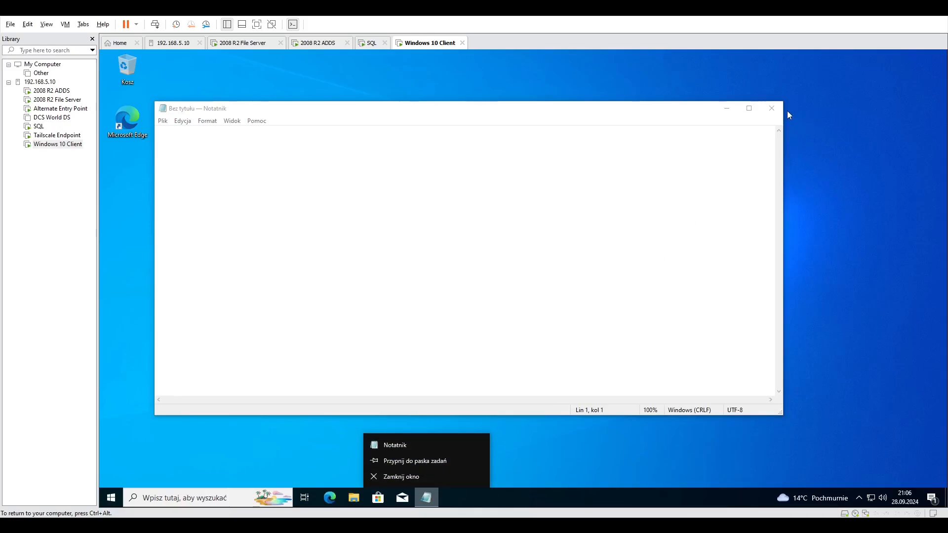
pyautogui.click(565, 110)
# Switch to the 2008 R2 ADDS virtual machine and check the link options of the Some People policy.
pyautogui.click(372, 44)
pyautogui.click(317, 44)
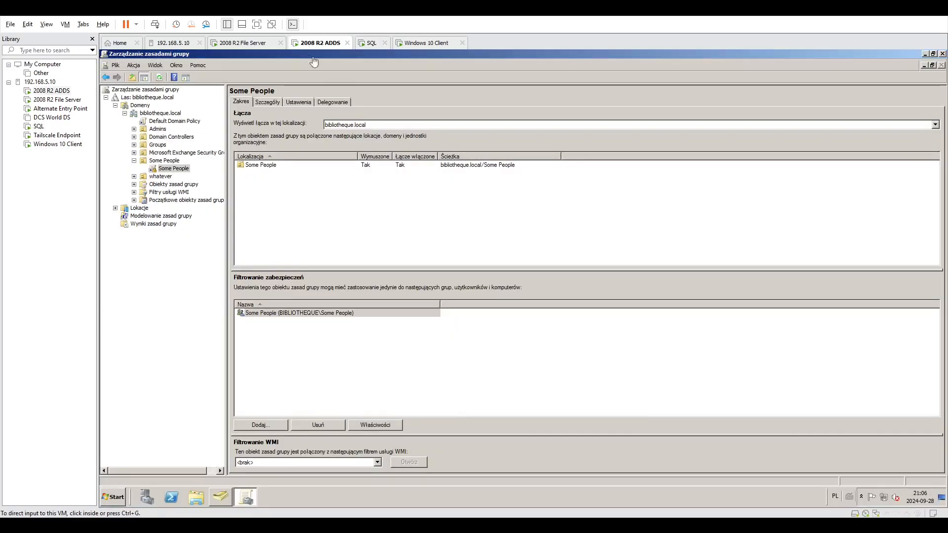
pyautogui.click(183, 170)
pyautogui.rightClick(259, 166)
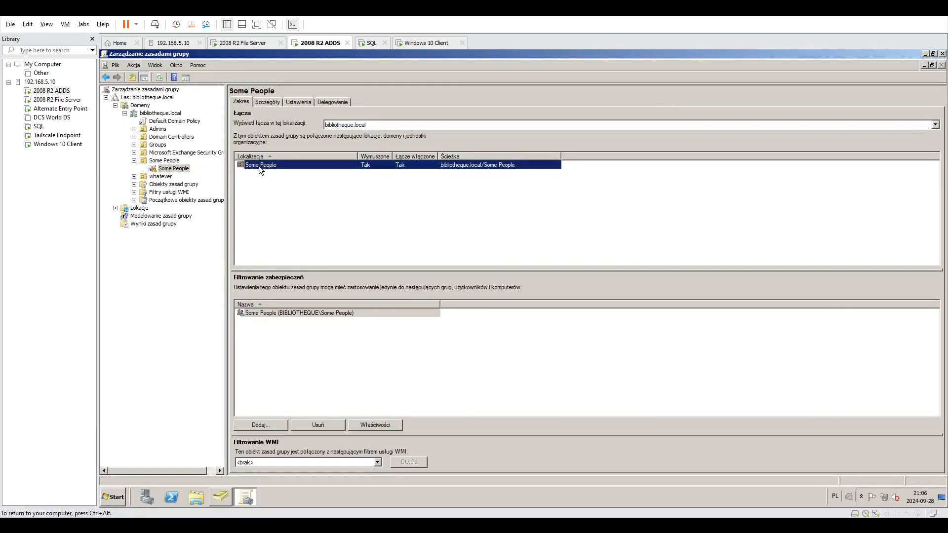
pyautogui.click(268, 213)
# Open the Some People policy in the Group Policy Management Editor and bring the management console back to the front.
pyautogui.rightClick(188, 173)
pyautogui.click(194, 180)
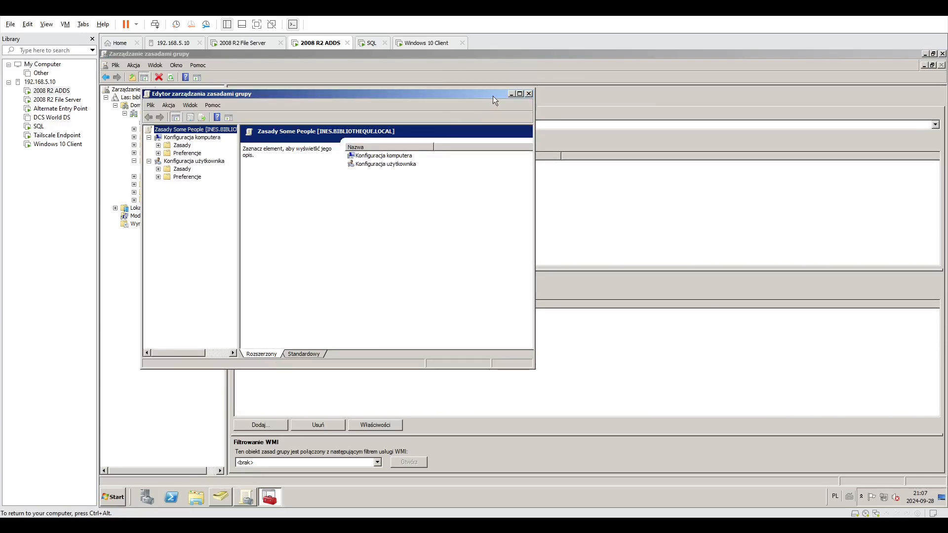
pyautogui.click(520, 94)
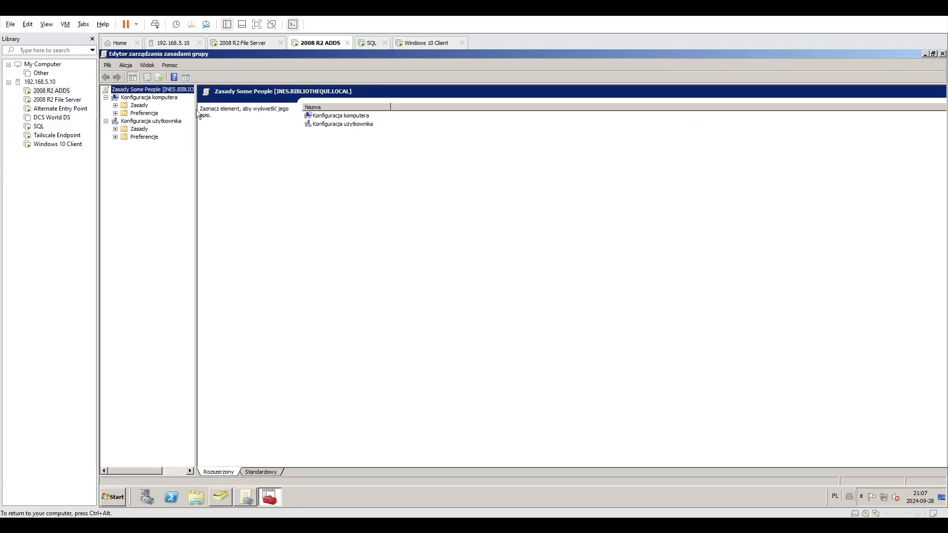
pyautogui.moveTo(193, 52); pyautogui.dragTo(350, 185)
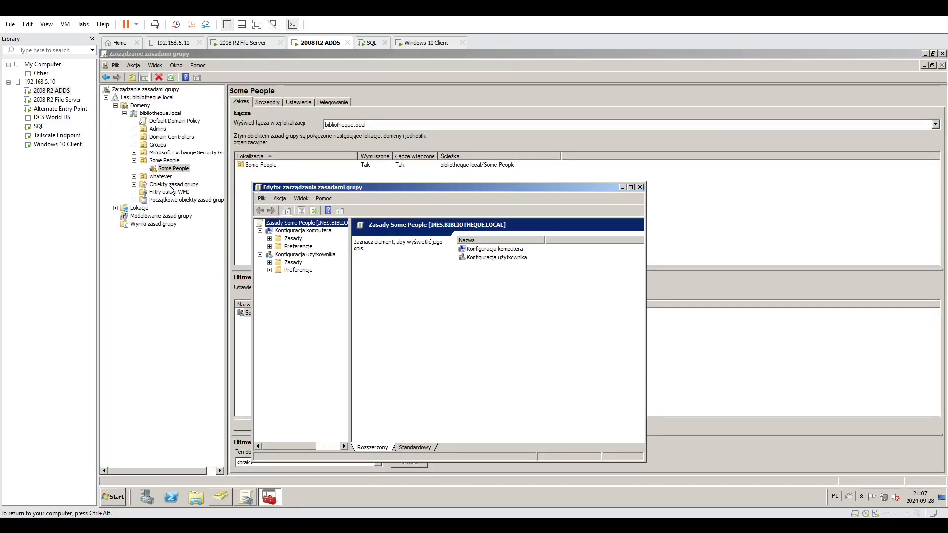
pyautogui.click(260, 178)
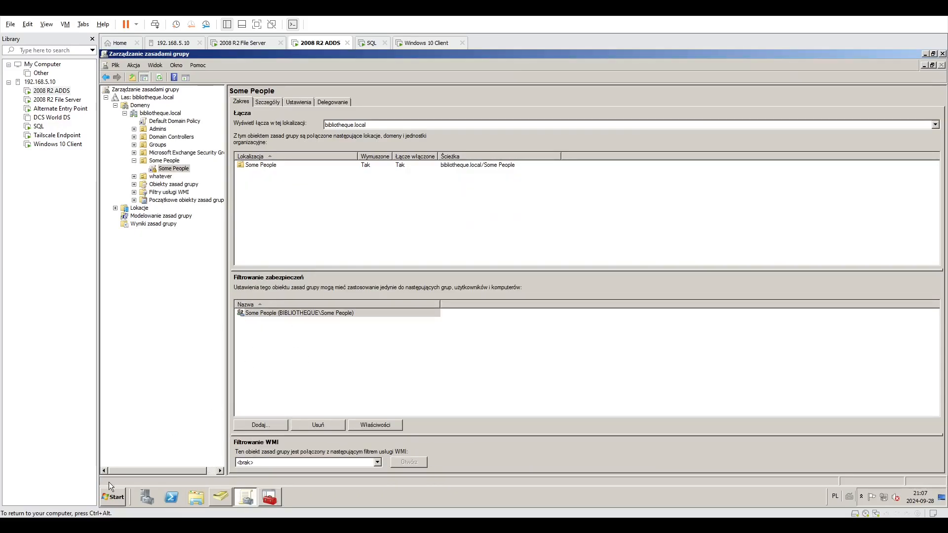
# Review the Some People group's members in Active Directory Users and Computers, and return to the policy's scope and security filtering.
pyautogui.click(219, 499)
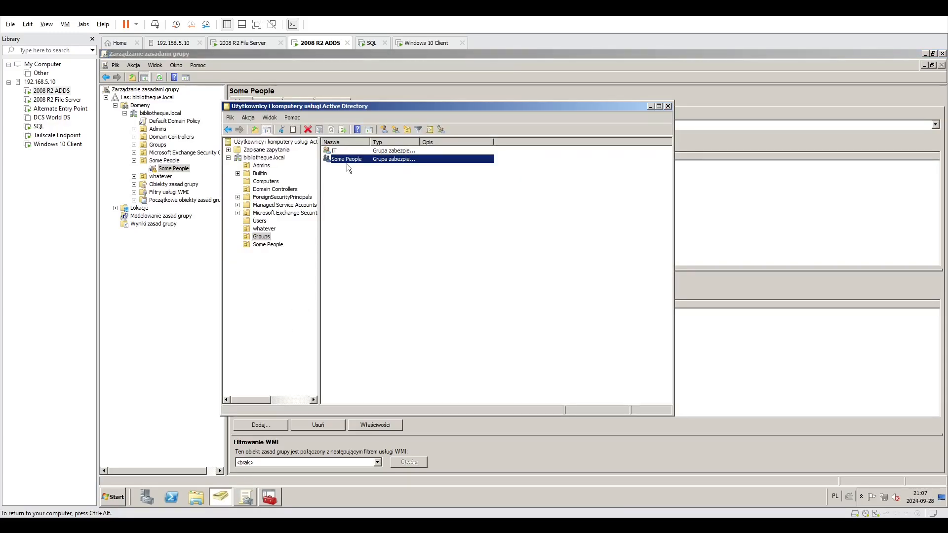
pyautogui.click(376, 149)
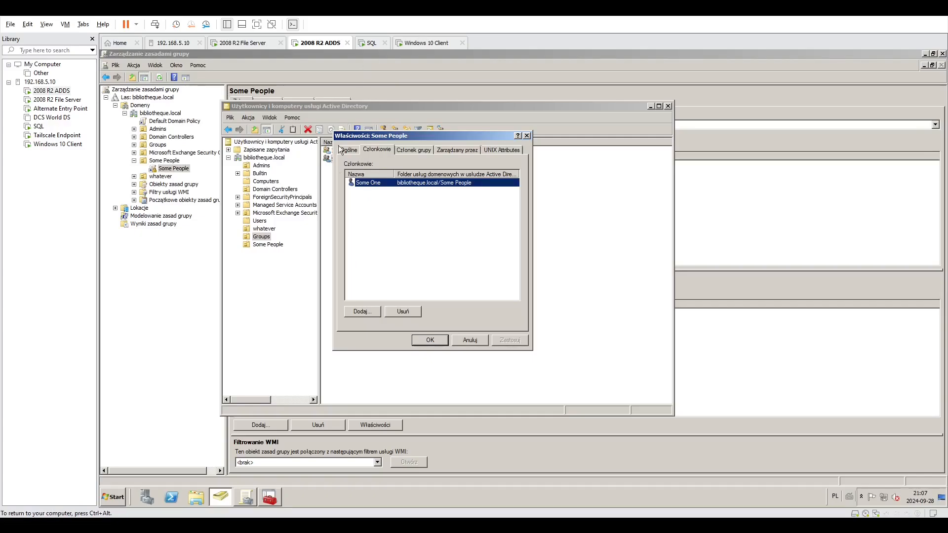
pyautogui.click(527, 136)
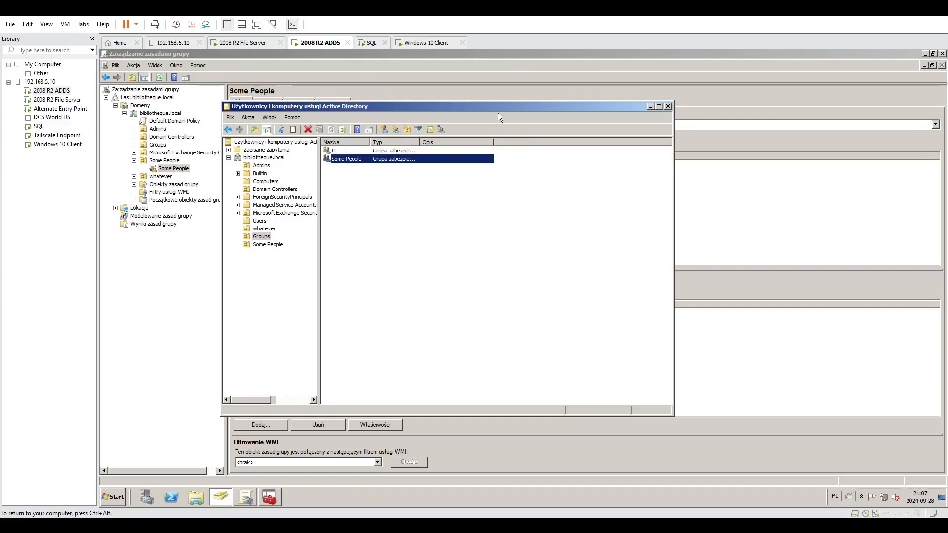
pyautogui.moveTo(497, 106); pyautogui.dragTo(696, 124)
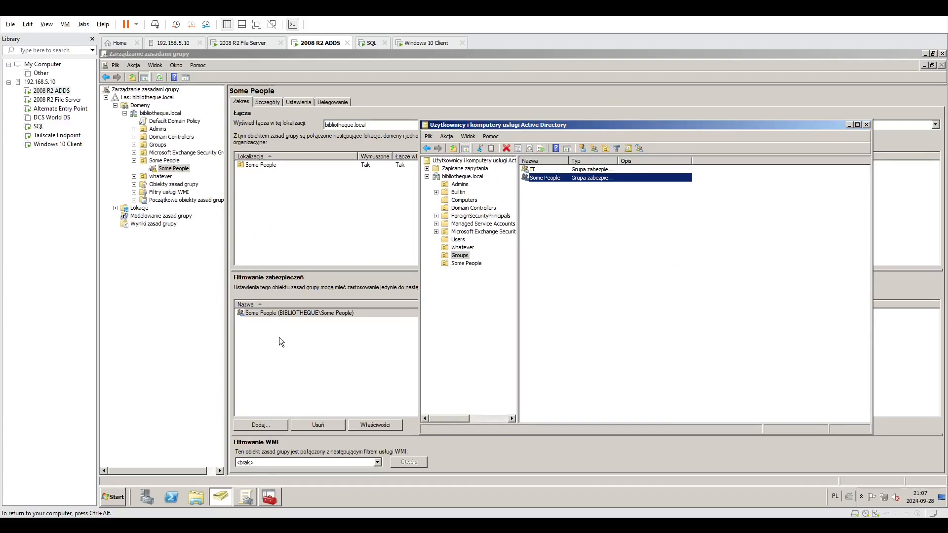
pyautogui.click(403, 290)
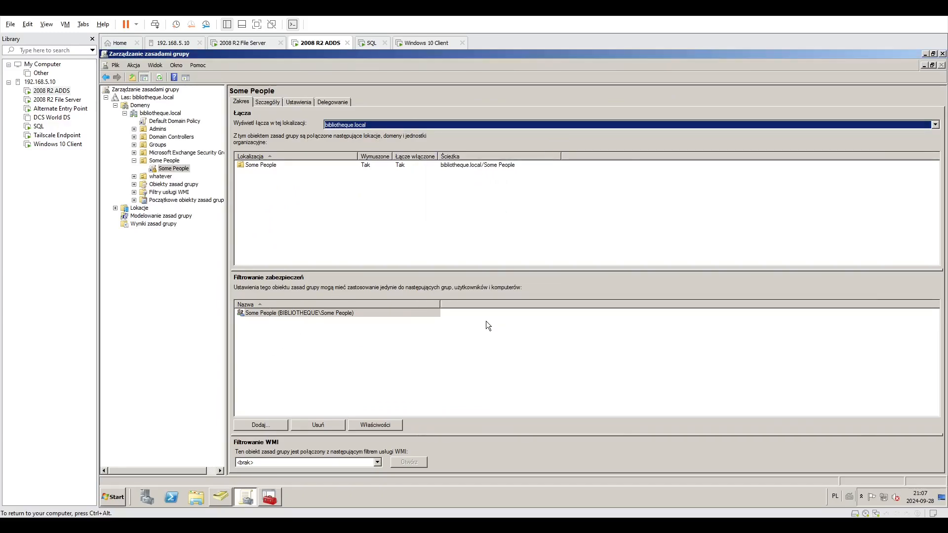
# Return to the policy editor, maximize it, and look through the computer configuration's administrative templates and the user configuration's preferences.
pyautogui.click(267, 499)
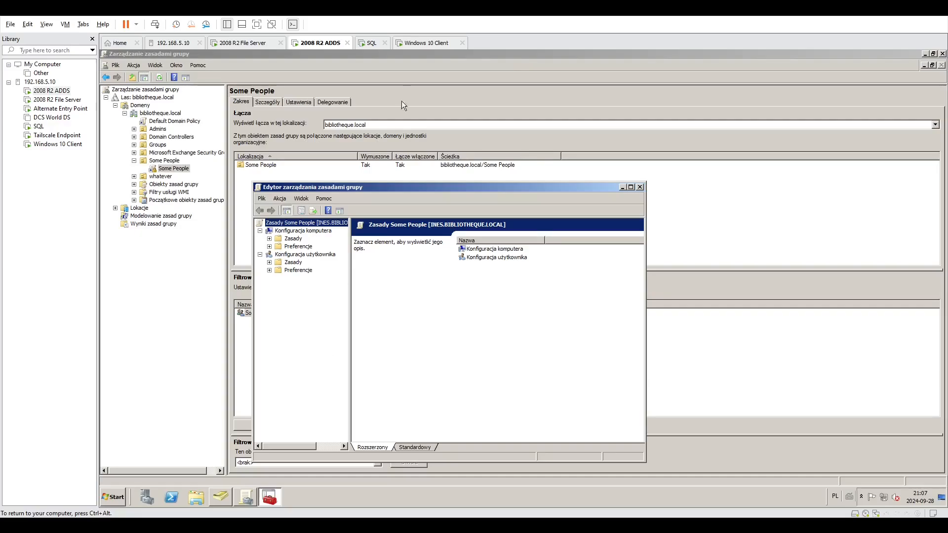
pyautogui.moveTo(338, 184); pyautogui.dragTo(511, 158)
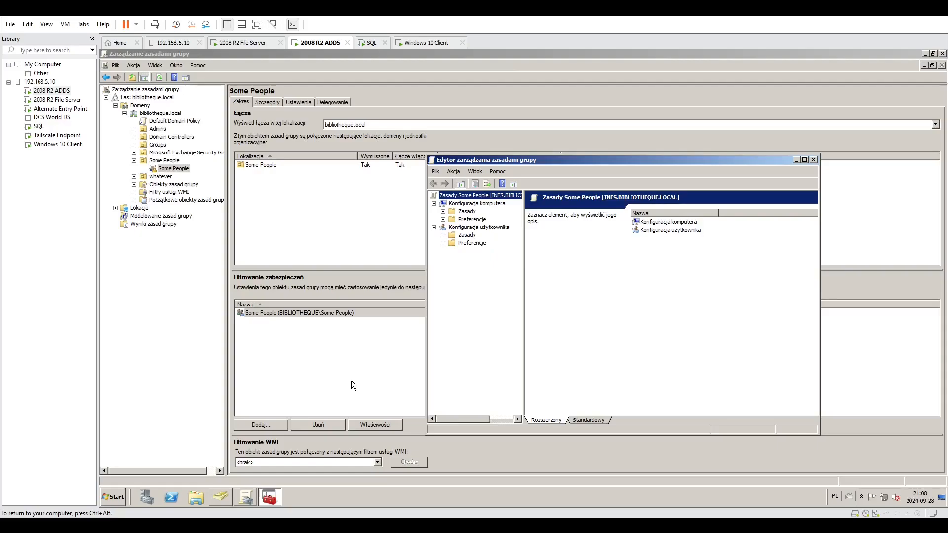
pyautogui.click(803, 160)
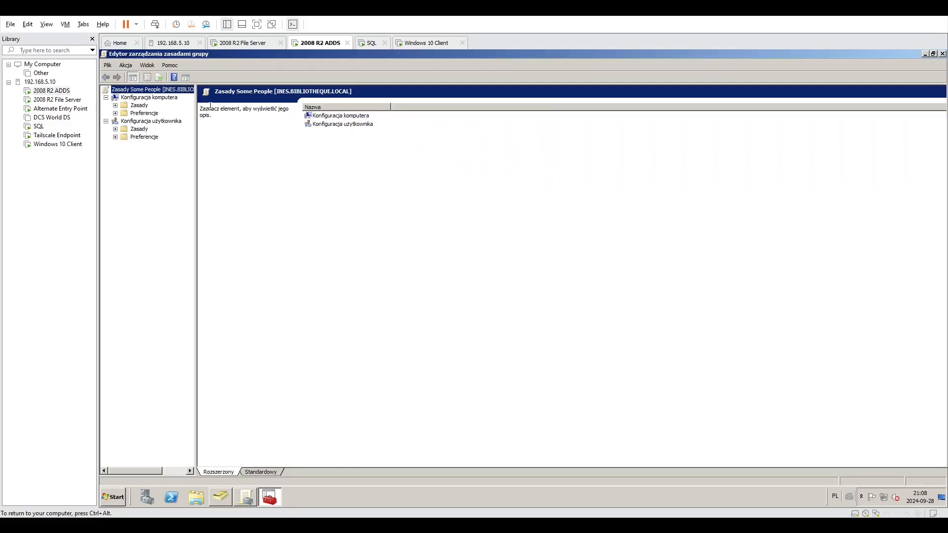
pyautogui.click(139, 98)
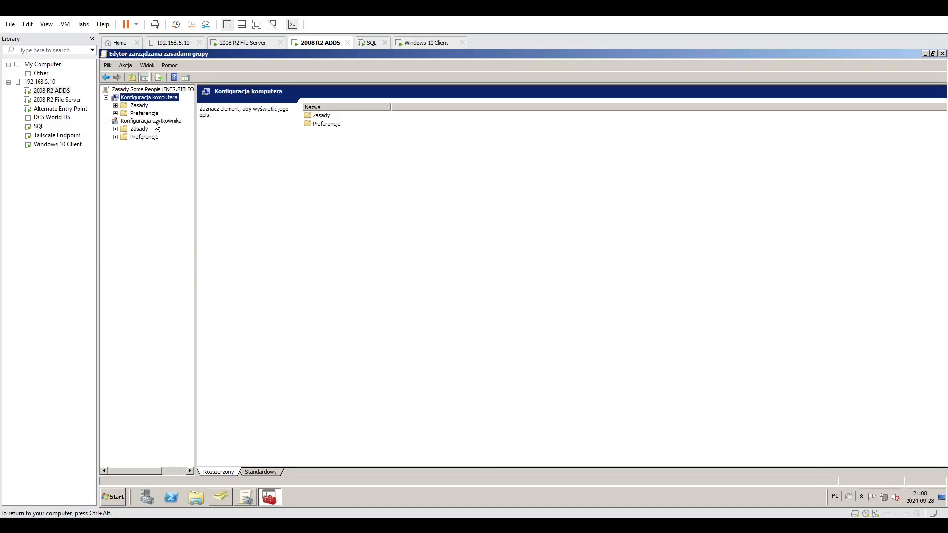
pyautogui.click(155, 122)
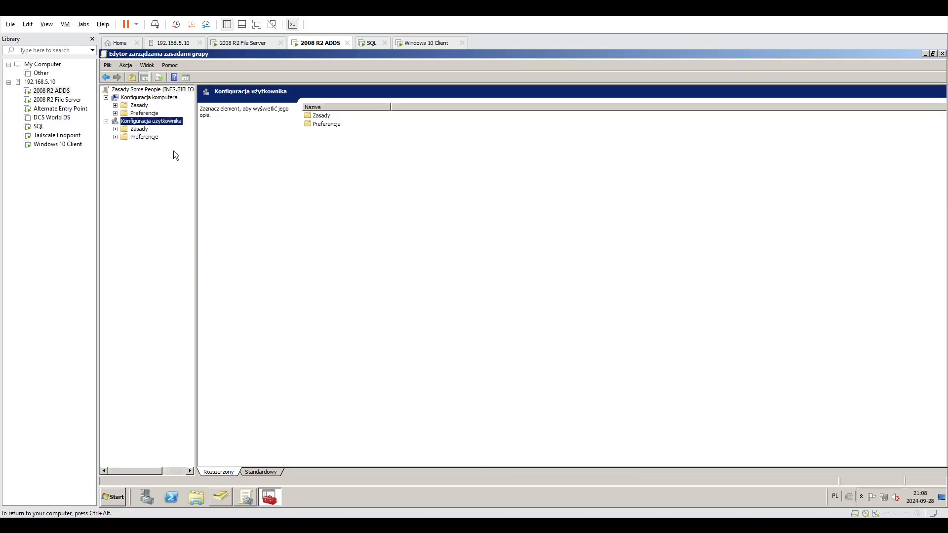
pyautogui.press('Up')
pyautogui.press('Up')
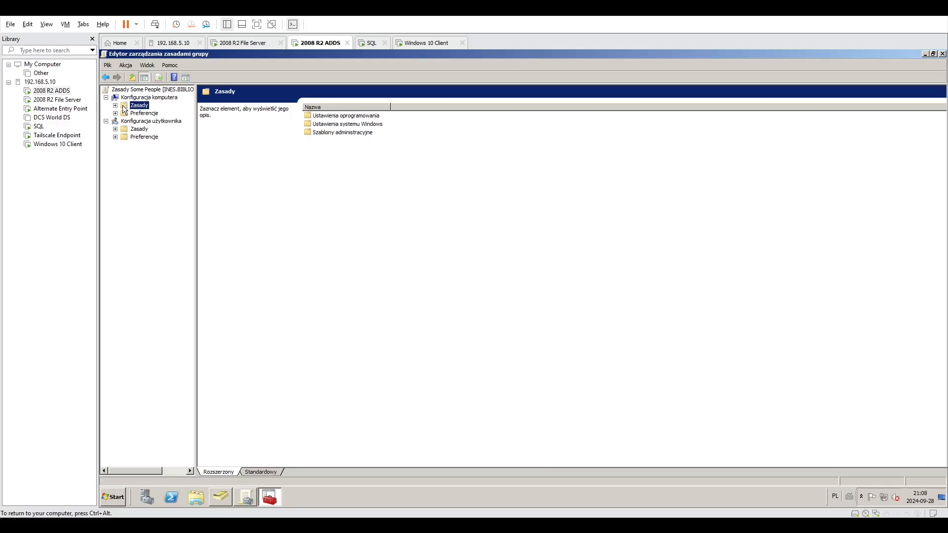
pyautogui.doubleClick(334, 132)
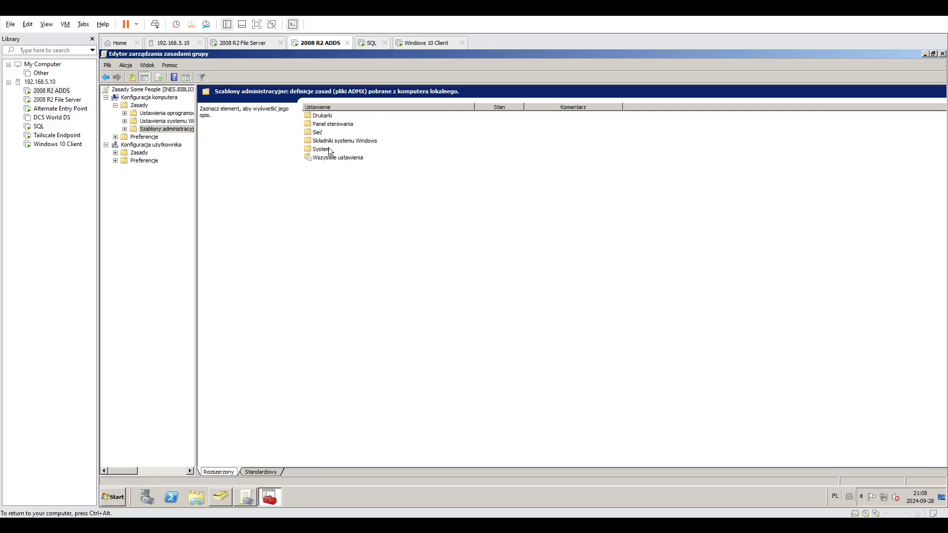
pyautogui.click(145, 144)
pyautogui.doubleClick(326, 124)
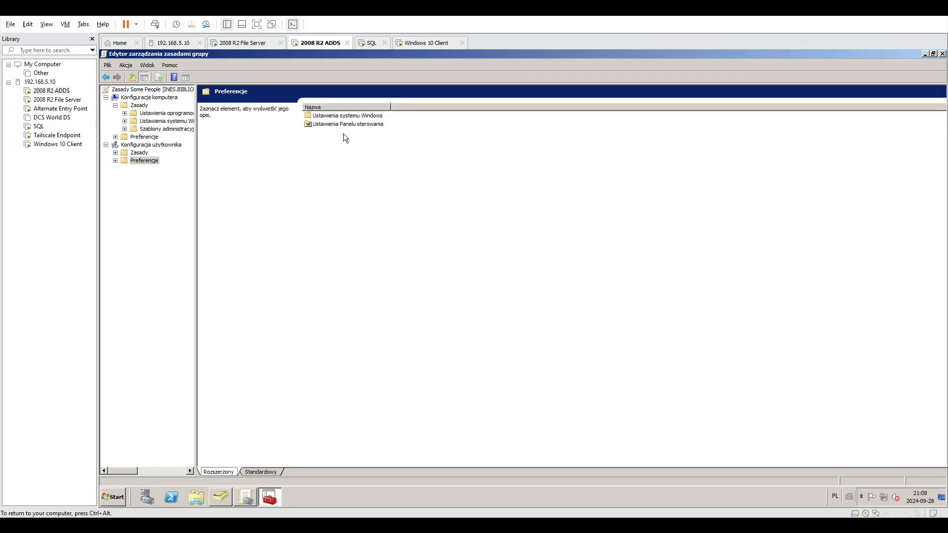
pyautogui.press('BackSpace')
# Find the Menu Start i pasek zadań settings in the user configuration's administrative templates (Szablony administracyjne).
pyautogui.click(139, 153)
pyautogui.doubleClick(334, 132)
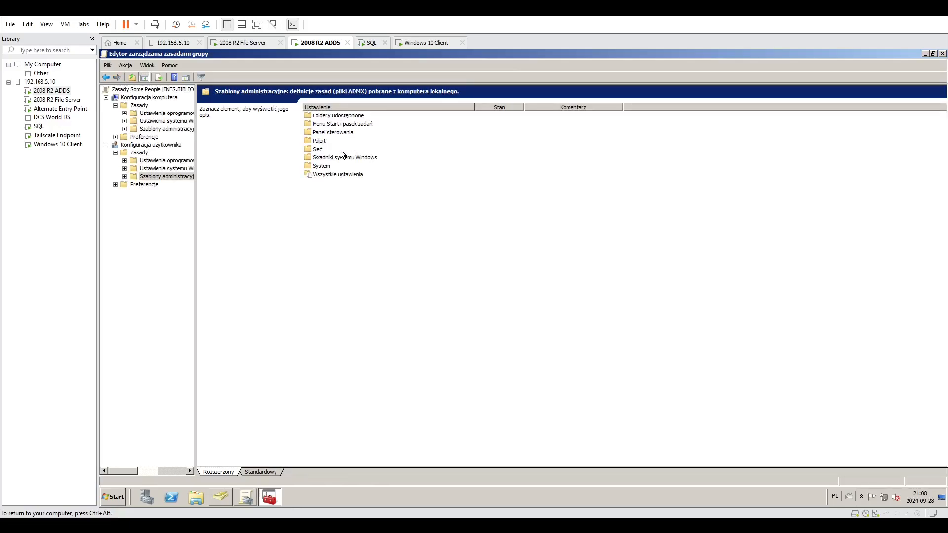
pyautogui.doubleClick(329, 116)
pyautogui.press('BackSpace')
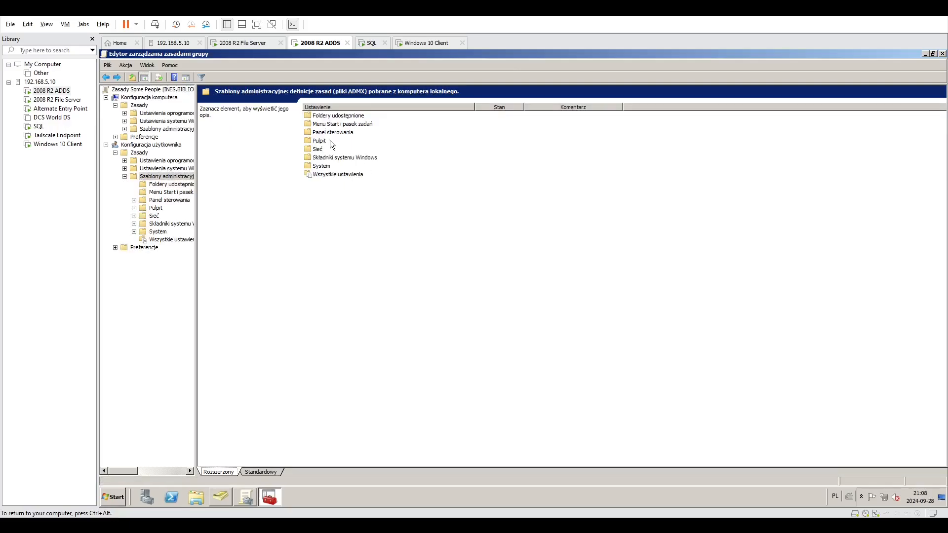
pyautogui.doubleClick(327, 124)
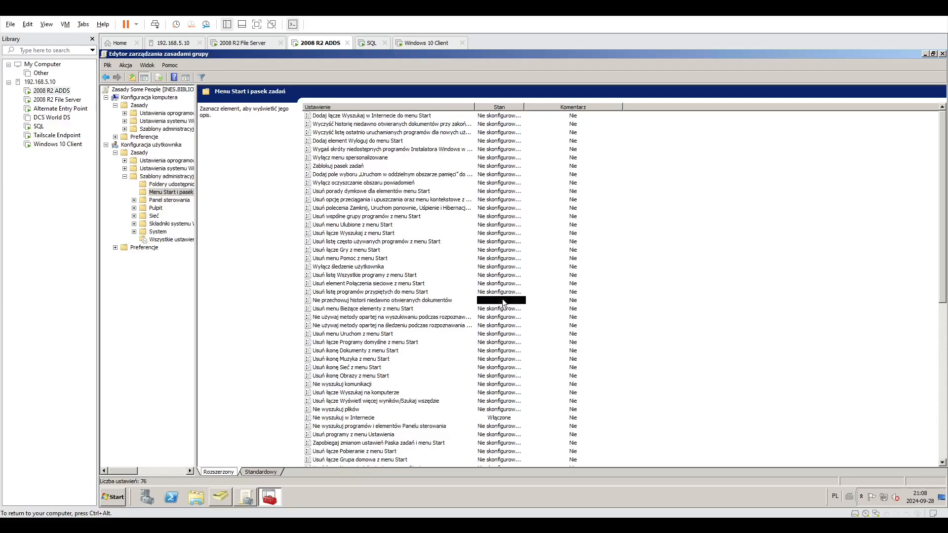
# Examine the policy settings Nie wyszukuj w Internecie and Usuń przypięte programy z paska zadań.
pyautogui.click(386, 418)
pyautogui.press('Return')
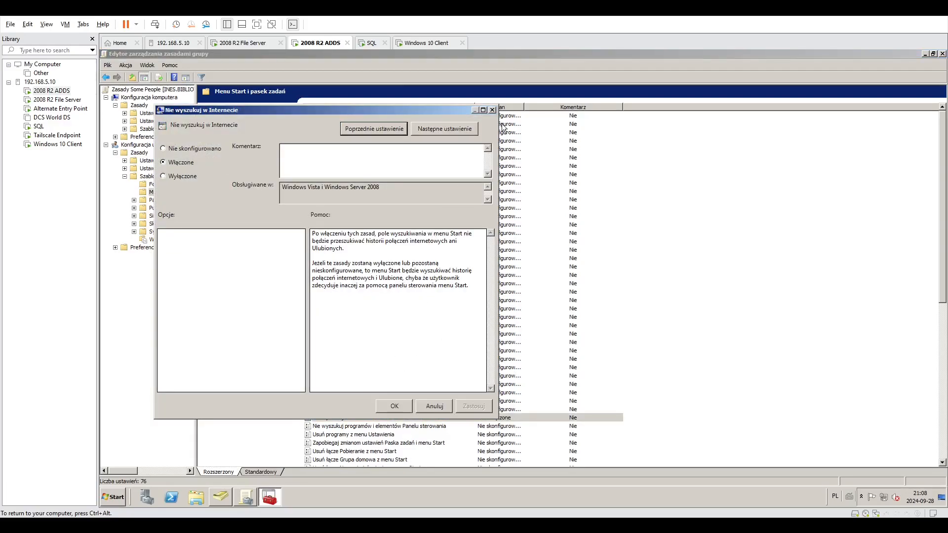
pyautogui.click(492, 110)
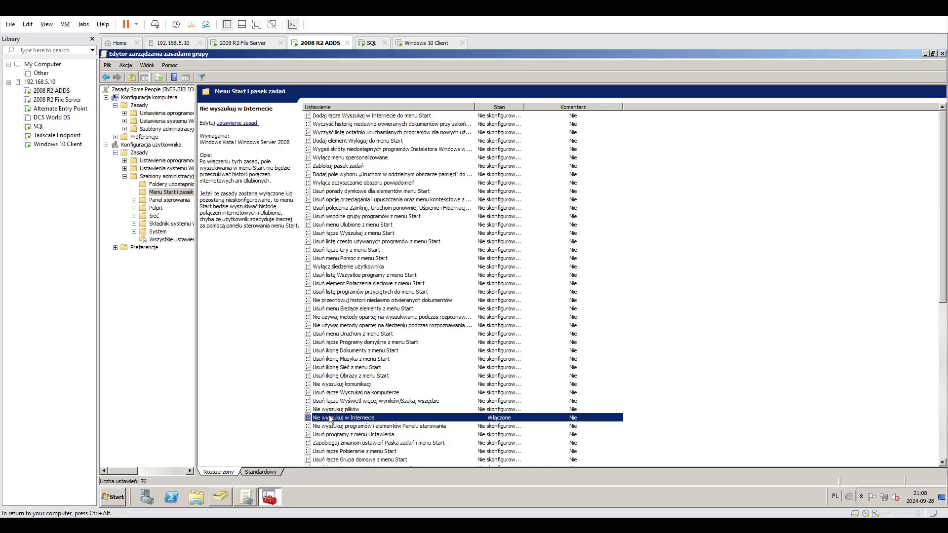
pyautogui.scroll(-11, 331, 419)
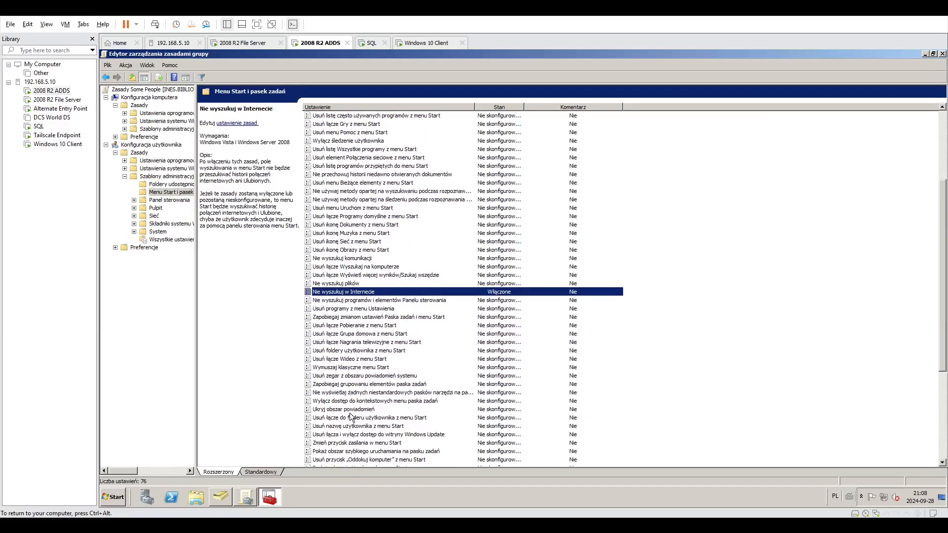
pyautogui.doubleClick(380, 435)
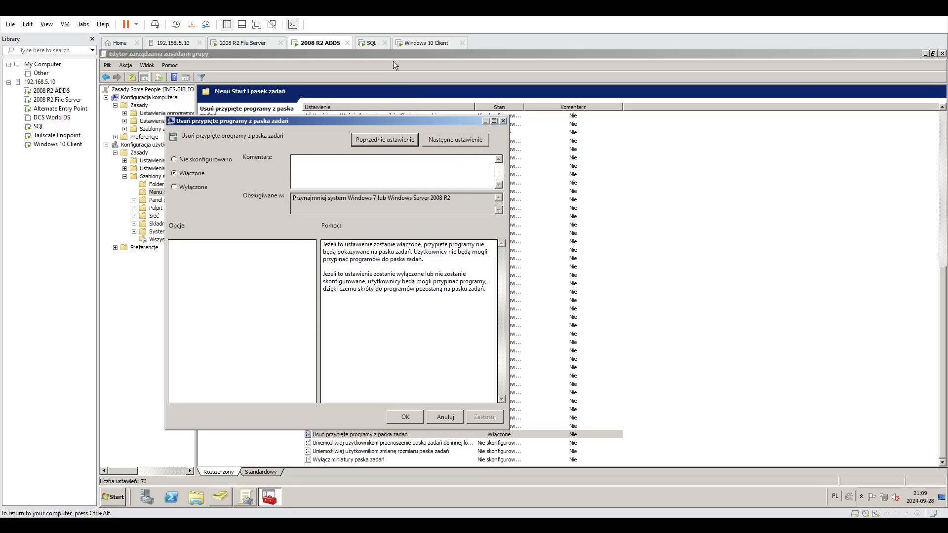
# On the Windows 10 client, open Notatnik, try pinning it to the taskbar, close it, and unpin it again.
pyautogui.click(427, 43)
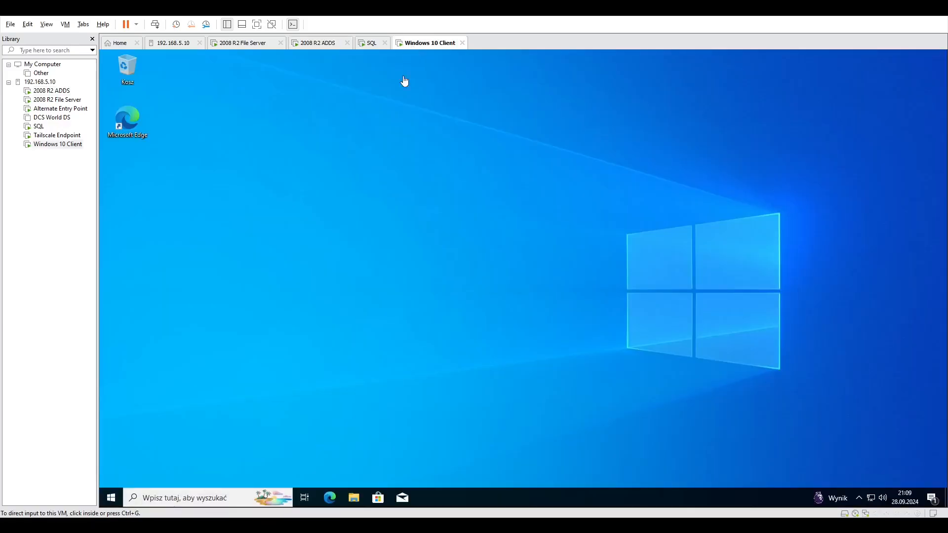
pyautogui.click(180, 500)
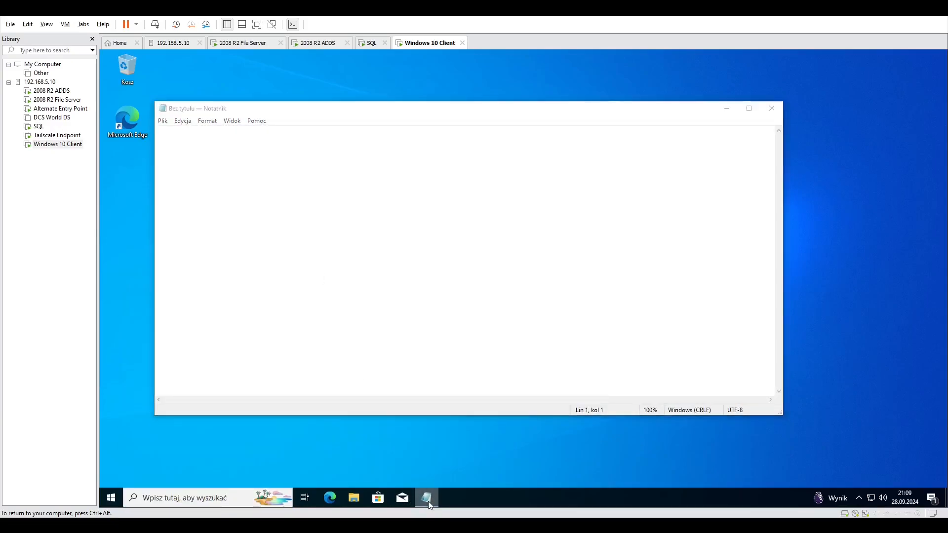
pyautogui.rightClick(426, 498)
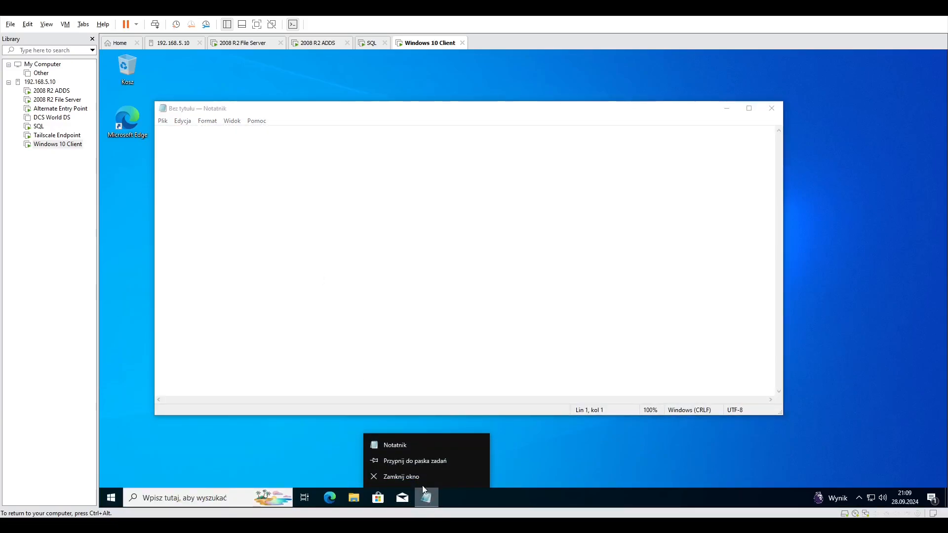
pyautogui.click(611, 330)
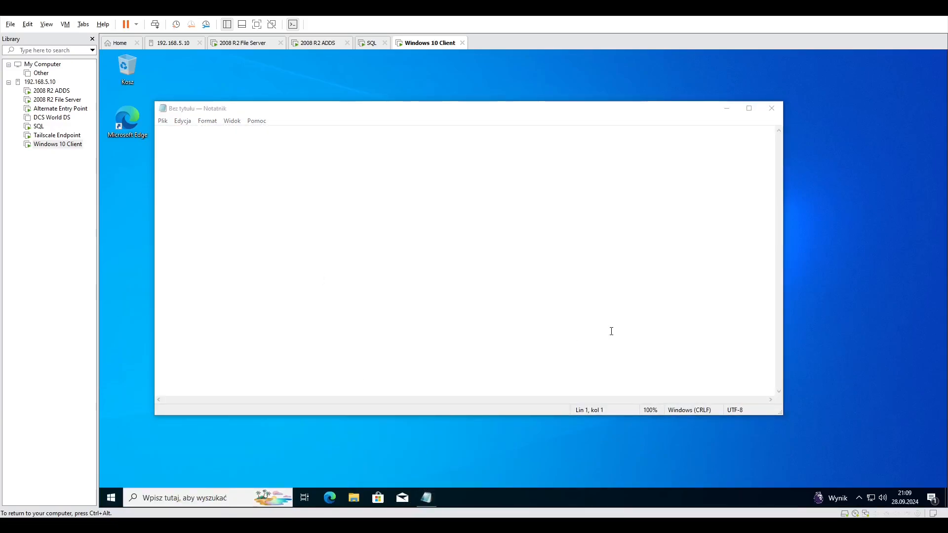
pyautogui.click(778, 114)
pyautogui.rightClick(426, 498)
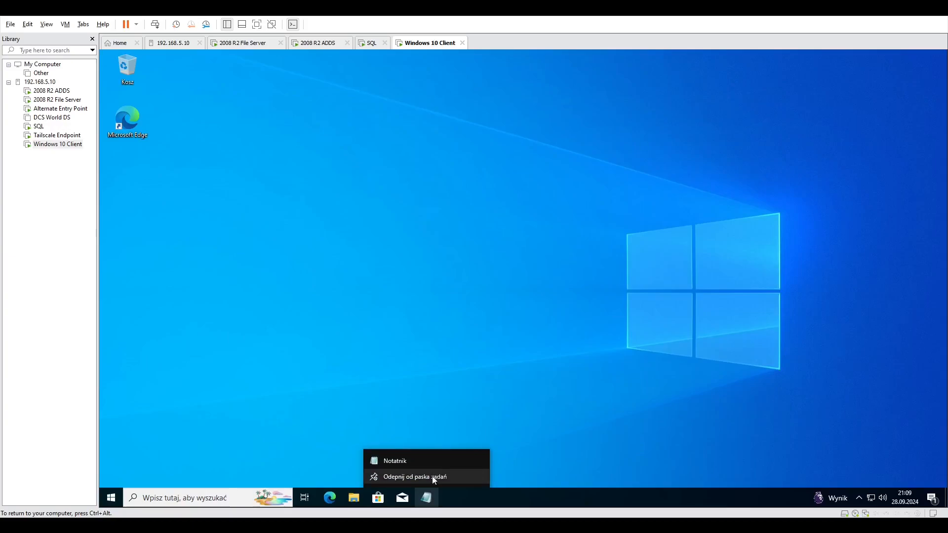
pyautogui.click(434, 477)
# Return to the 2008 R2 ADDS server, close the Usuń przypięte programy z paska zadań setting, and look through the Menu Start i pasek zadań policies.
pyautogui.click(321, 44)
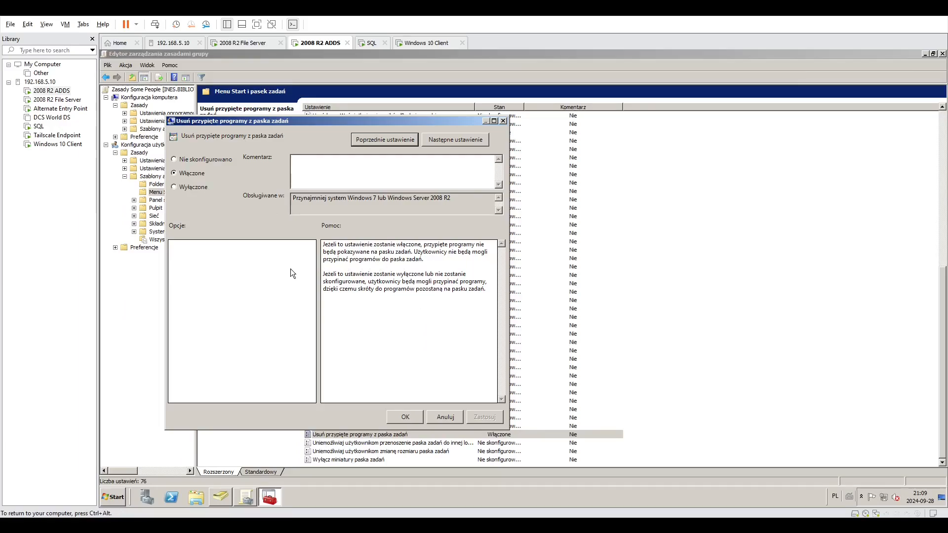
pyautogui.click(412, 421)
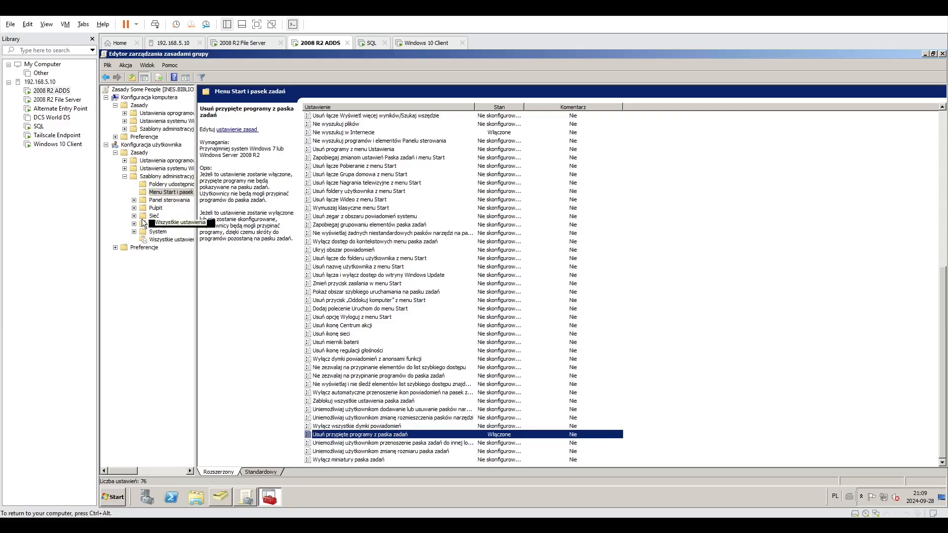
pyautogui.scroll(12, 417, 302)
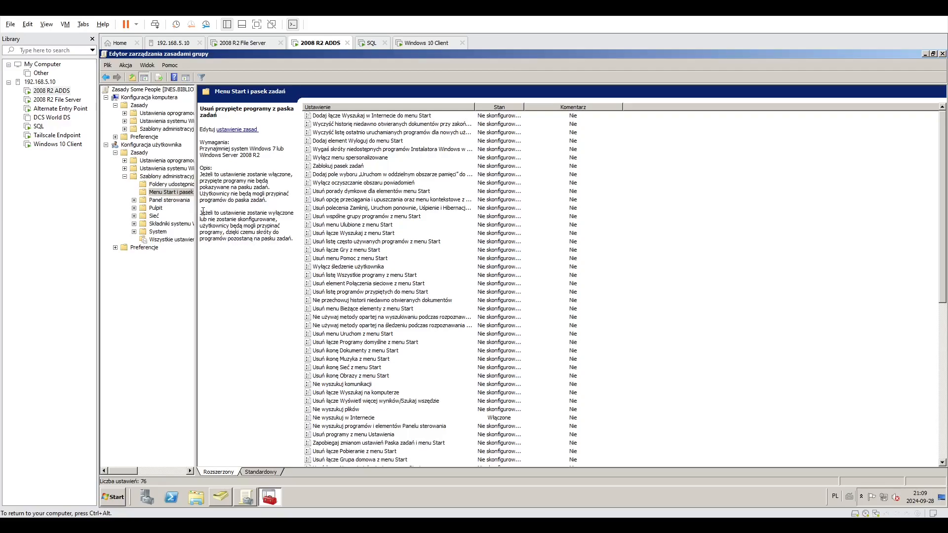
# Examine the policy Zastosuj domyślny obraz logowania dla wszystkich użytkowników under the computer configuration's Konta użytkowników templates, leaving it unconfigured.
pyautogui.click(176, 128)
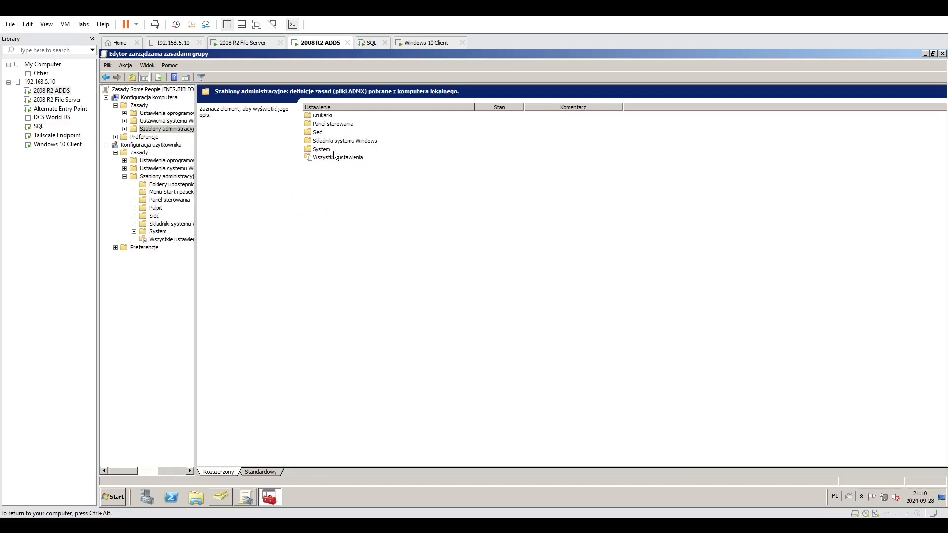
pyautogui.doubleClick(338, 124)
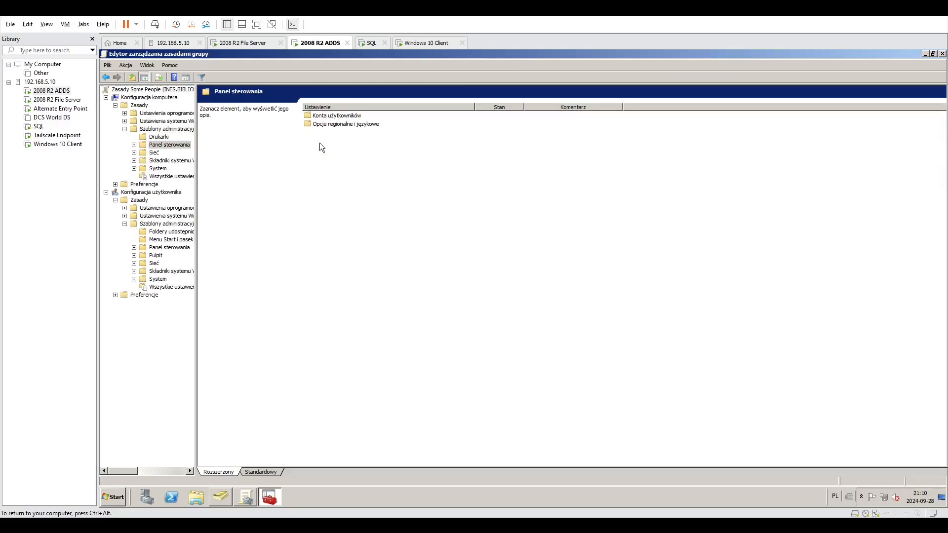
pyautogui.doubleClick(323, 116)
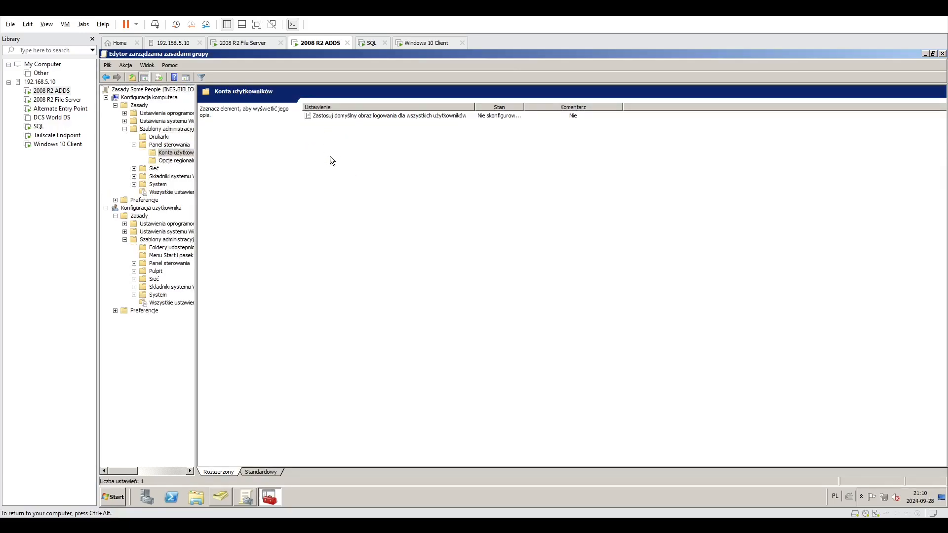
pyautogui.click(364, 117)
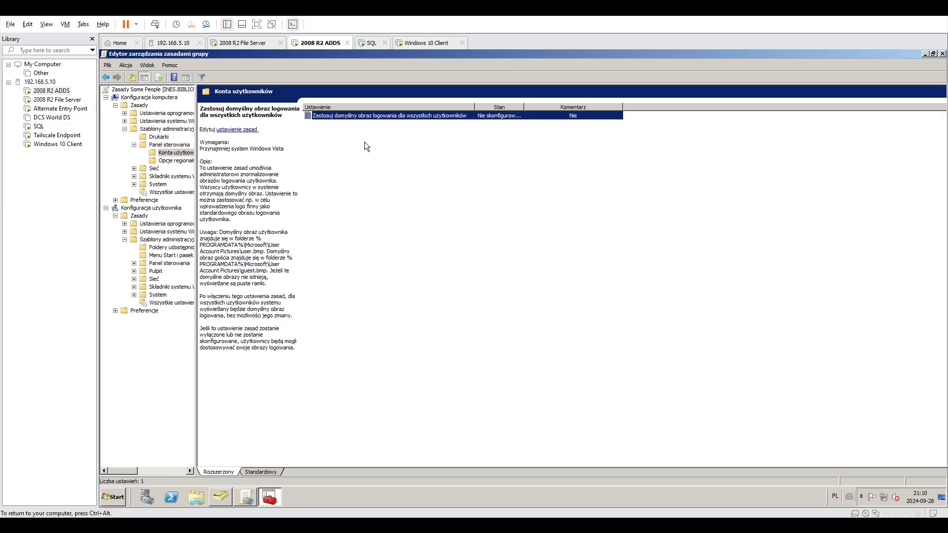
pyautogui.doubleClick(483, 117)
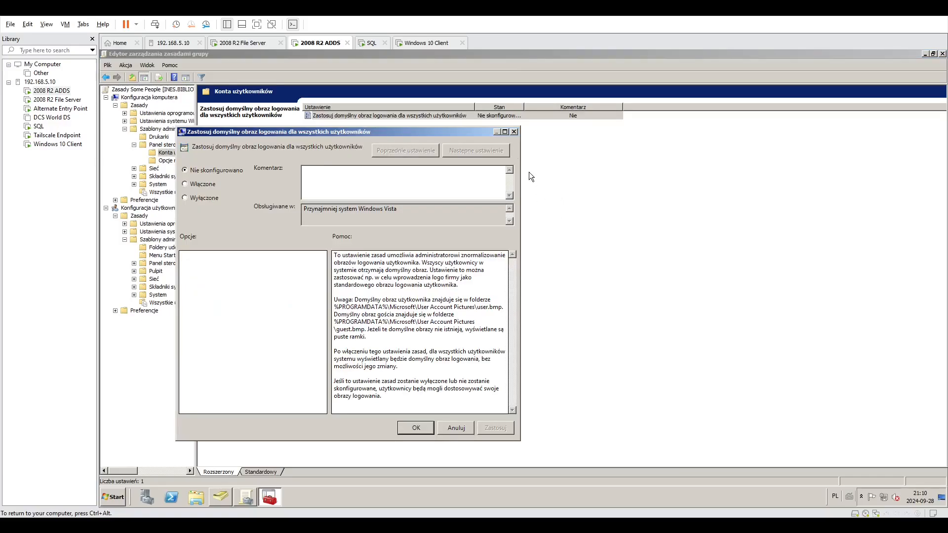
pyautogui.click(515, 131)
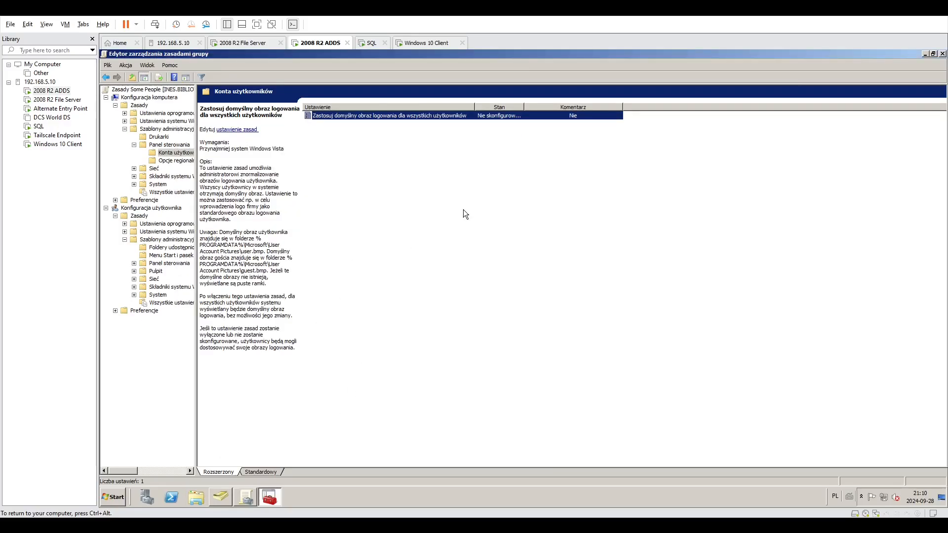
pyautogui.click(265, 254)
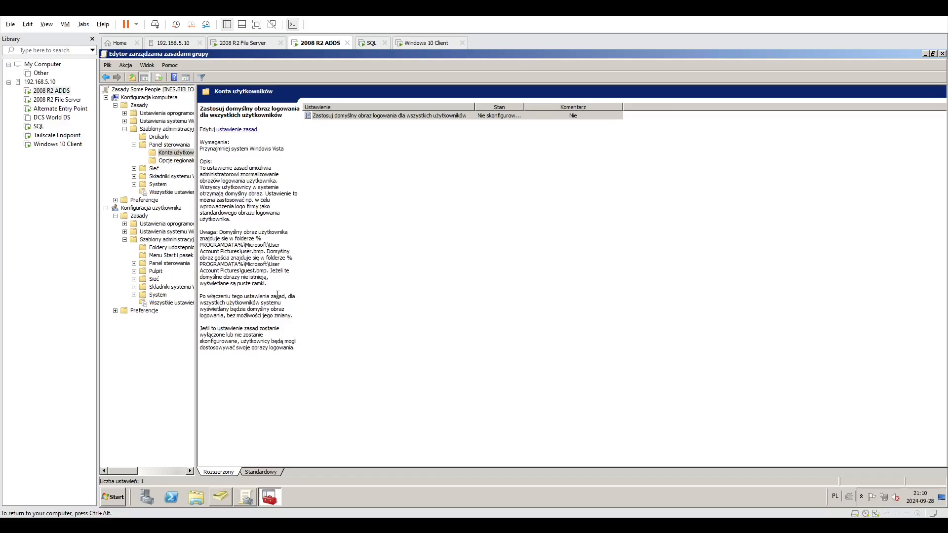
# Close the Some People policy editor and return to the Group Policy Management console.
pyautogui.click(188, 499)
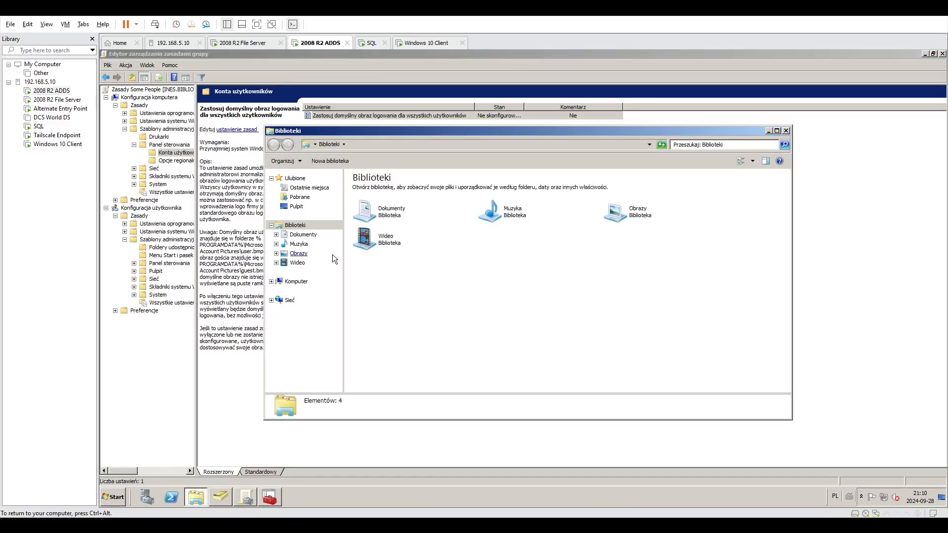
pyautogui.click(786, 131)
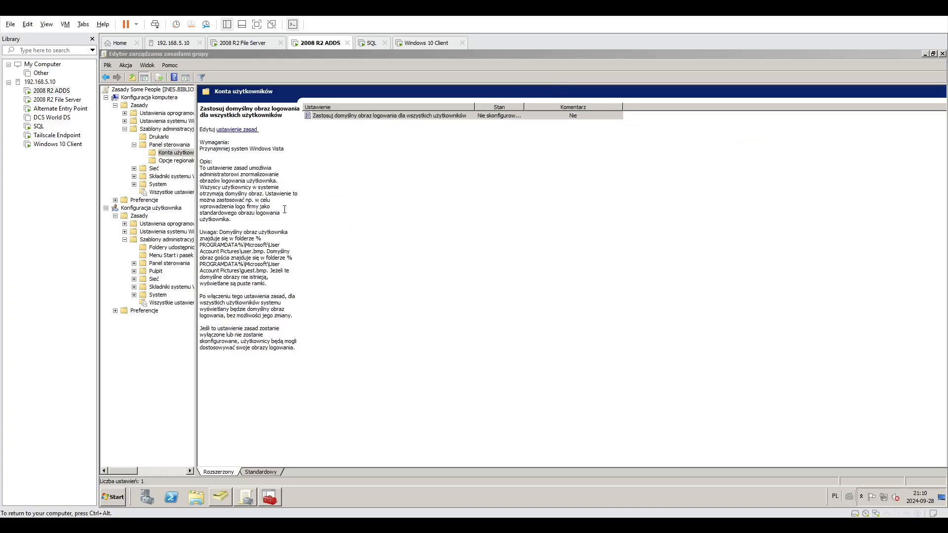
pyautogui.click(153, 54)
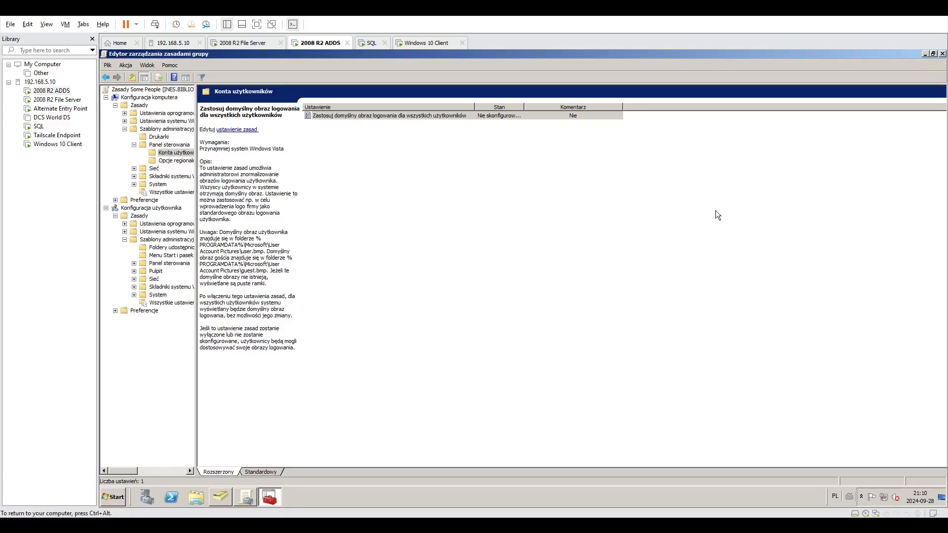
pyautogui.click(943, 53)
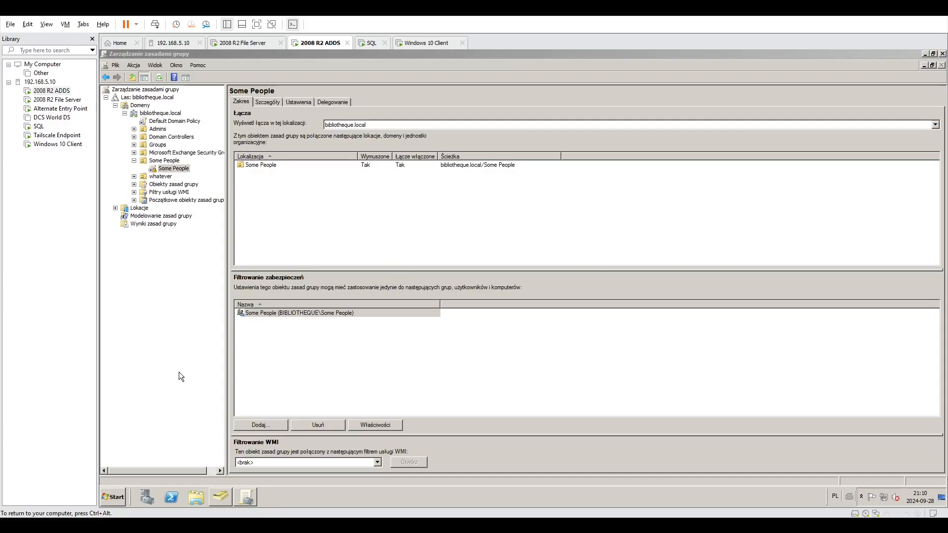
pyautogui.hotkey('ctrl', 'alt')
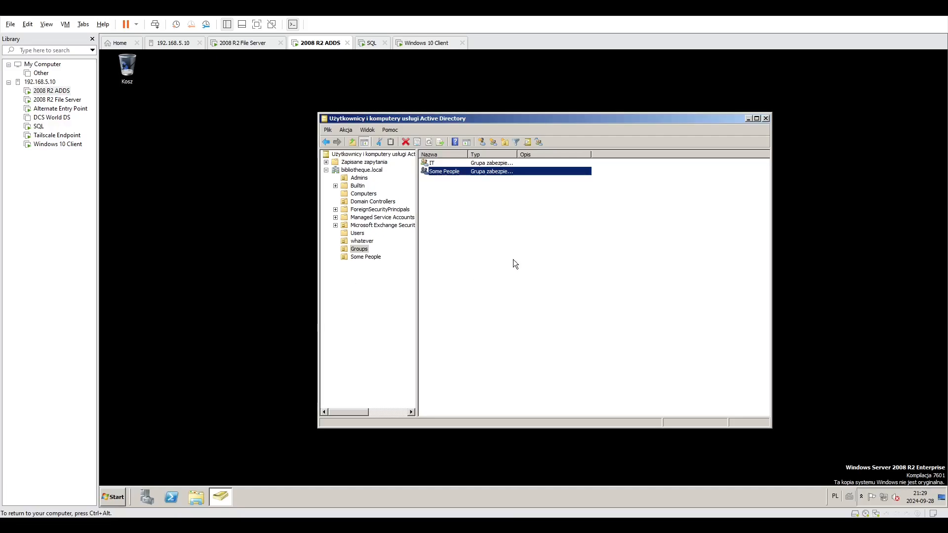
# Display the Computers container of bibliotheque.local in Active Directory Users and Computers and refresh its contents.
pyautogui.click(436, 265)
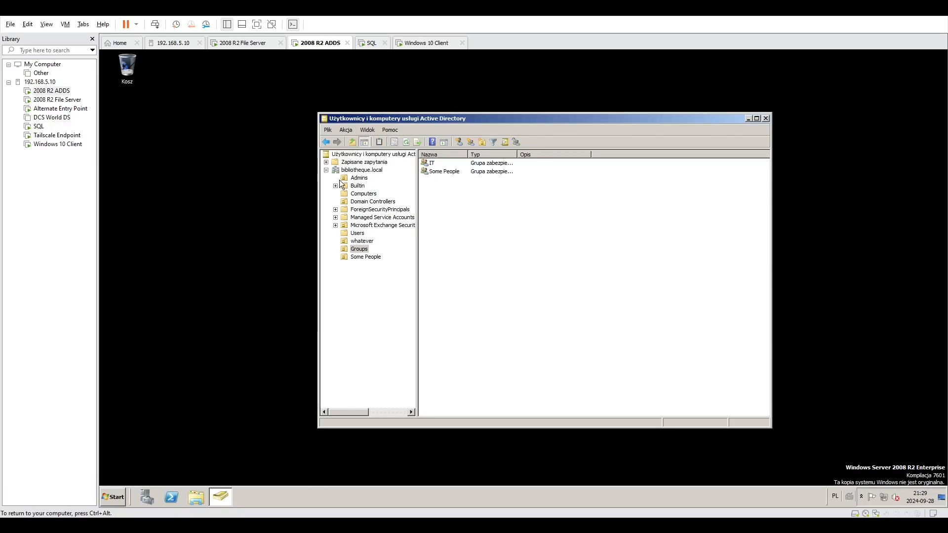
pyautogui.click(364, 171)
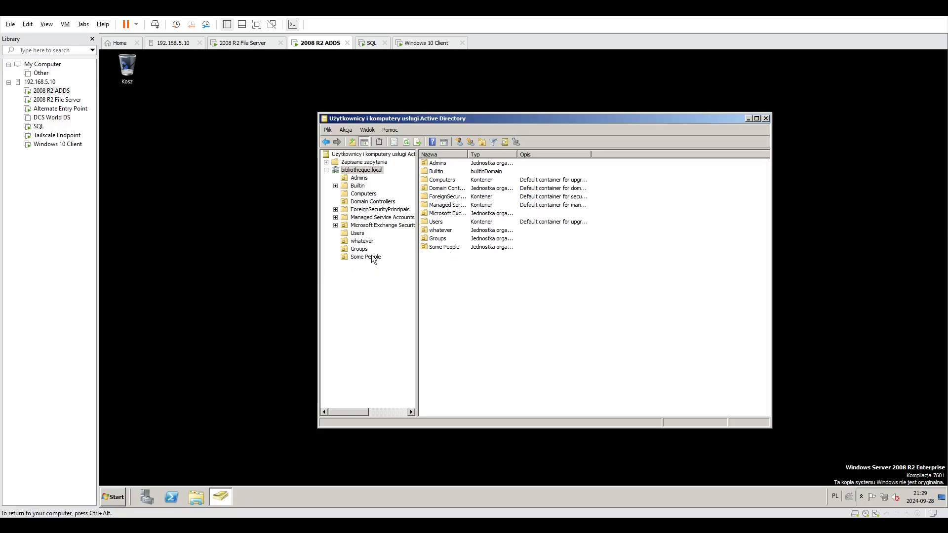
pyautogui.click(364, 194)
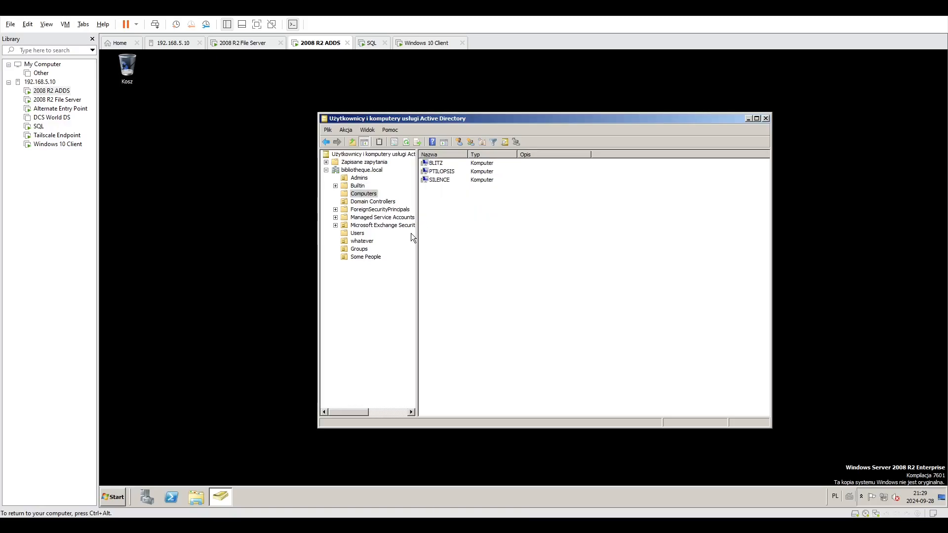
pyautogui.click(406, 245)
pyautogui.press('F5')
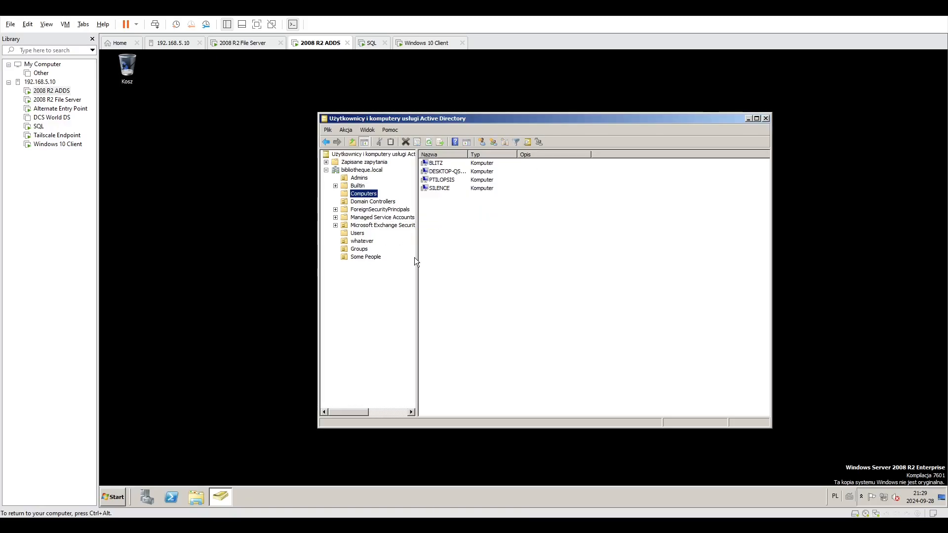
# Examine the DESKTOP-QSB00TH computer's properties, including its general details, operating system, delegation, and location.
pyautogui.click(458, 172)
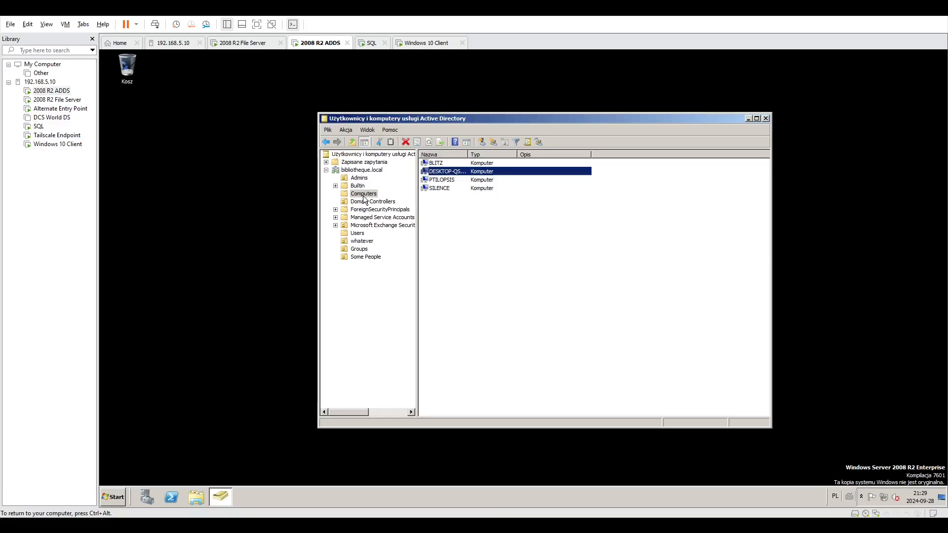
pyautogui.doubleClick(456, 171)
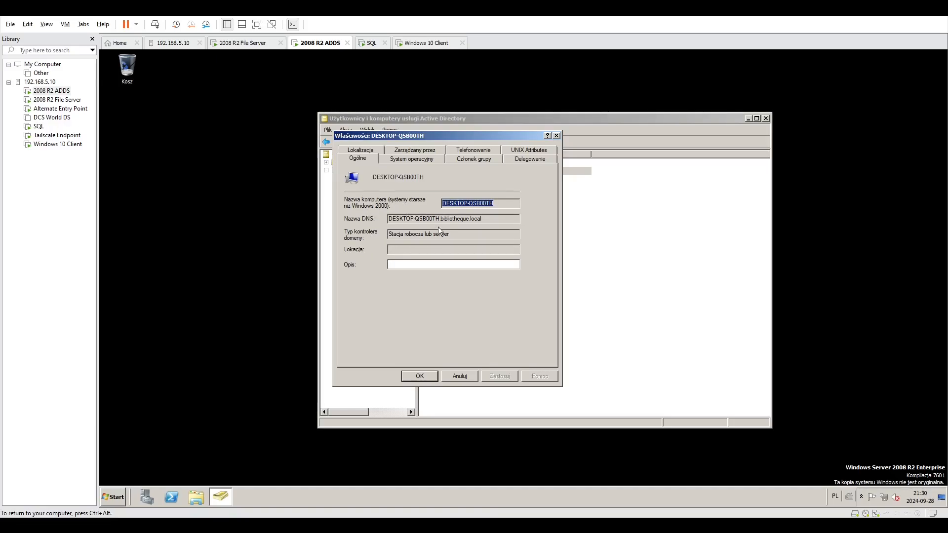
pyautogui.moveTo(410, 135); pyautogui.dragTo(708, 141)
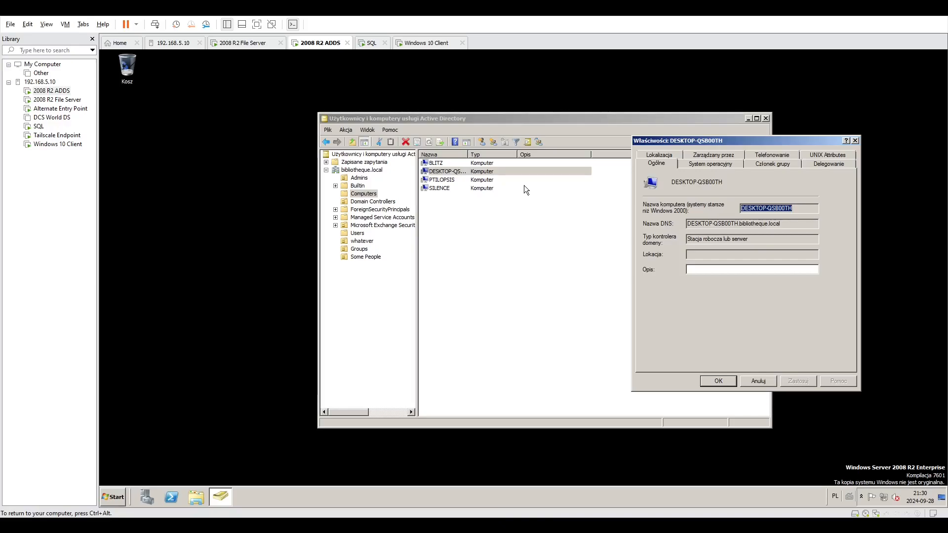
pyautogui.click(715, 163)
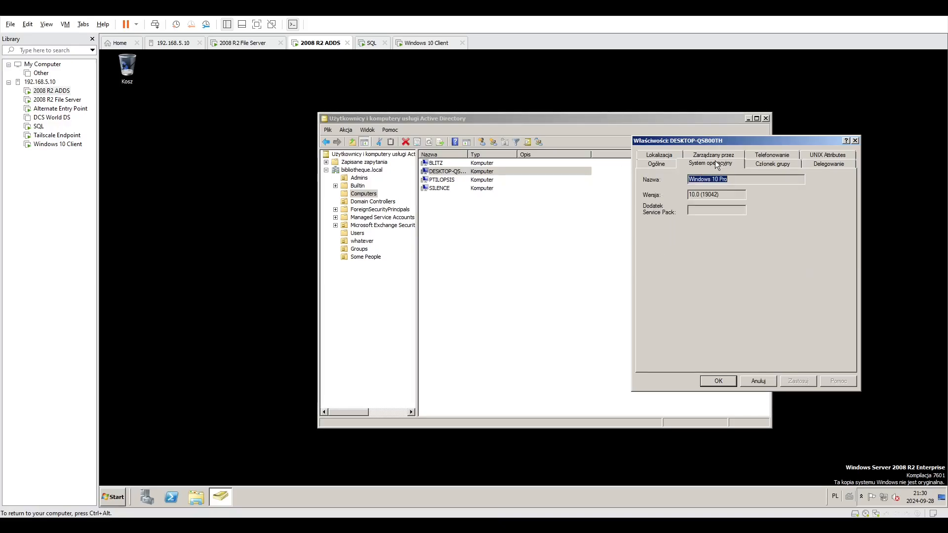
pyautogui.click(703, 196)
pyautogui.click(784, 156)
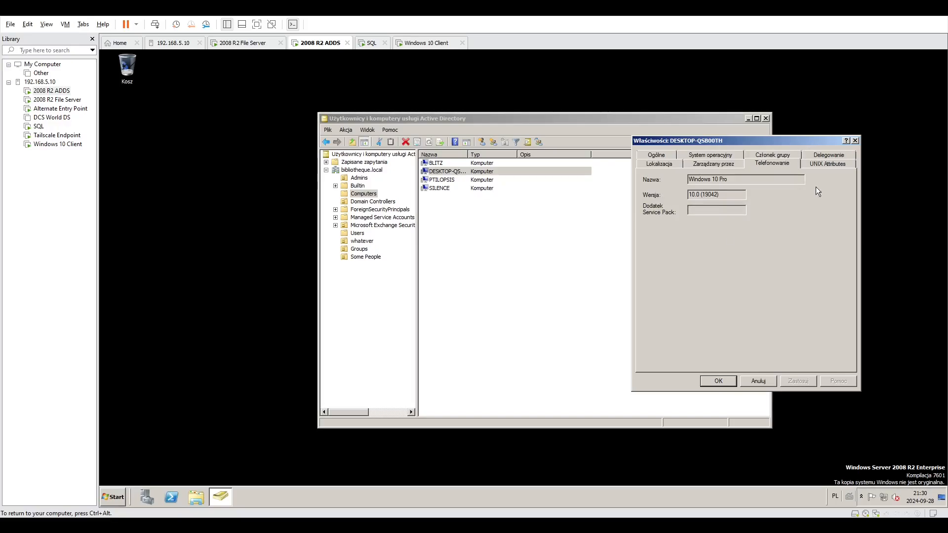
pyautogui.click(831, 157)
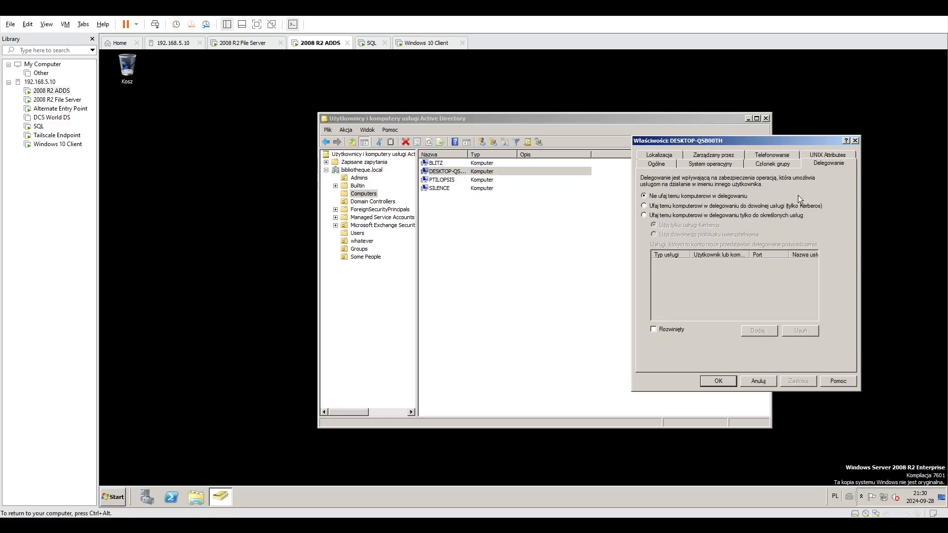
pyautogui.click(692, 163)
pyautogui.click(670, 156)
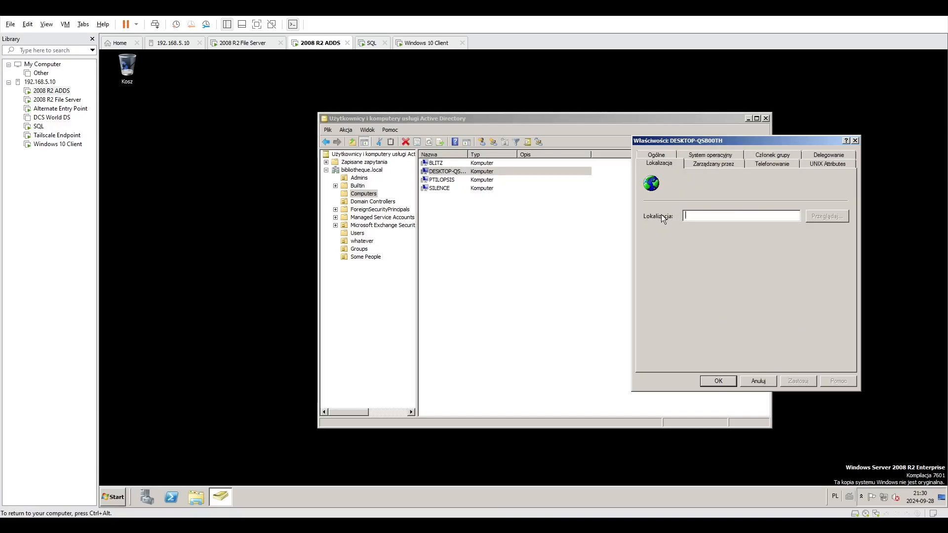
# Examine the computer's manager assignment and browse the users and groups available in bibliotheque.local, cancelling without assigning one.
pyautogui.click(724, 167)
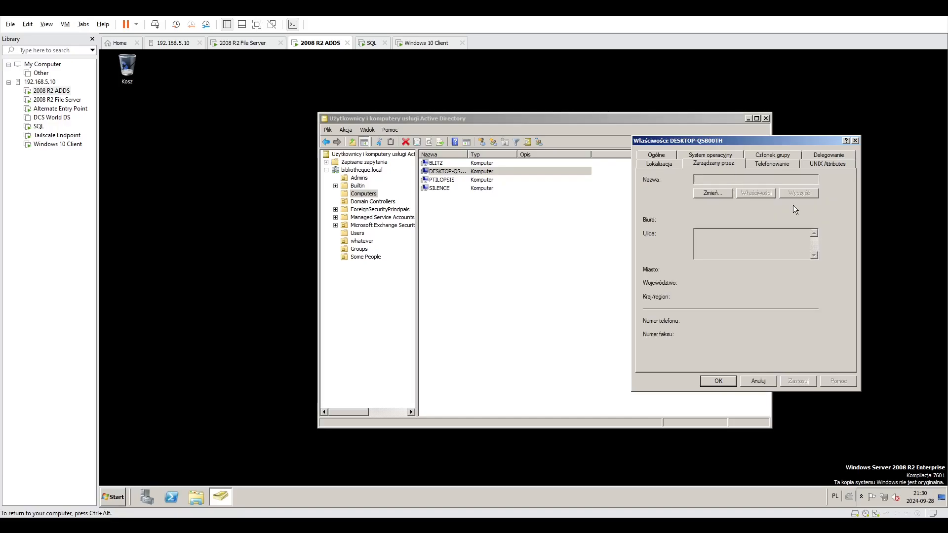
pyautogui.click(713, 193)
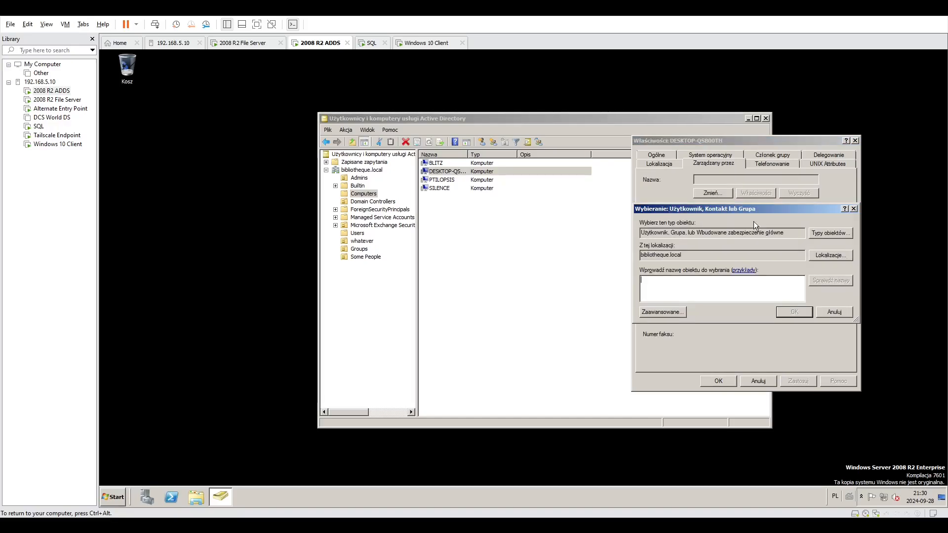
pyautogui.click(831, 256)
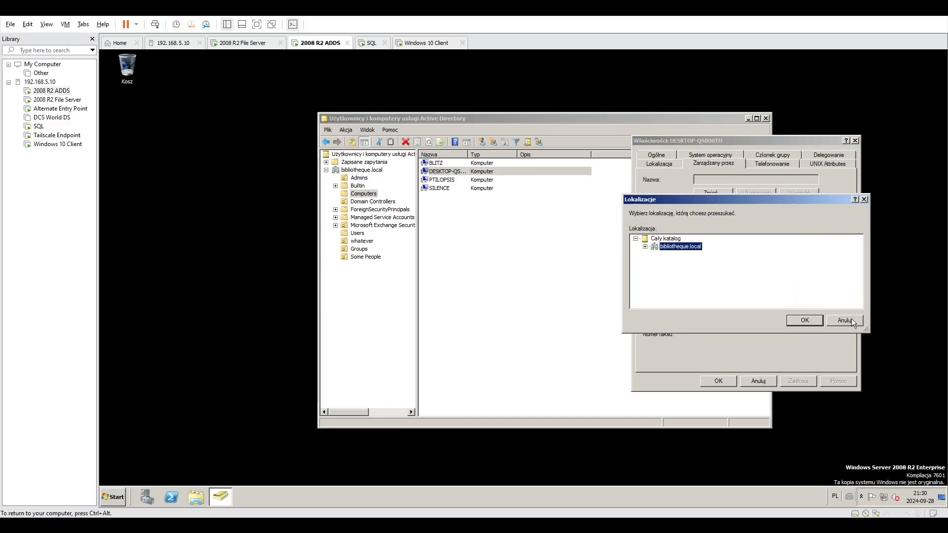
pyautogui.click(851, 321)
pyautogui.click(663, 311)
pyautogui.click(865, 293)
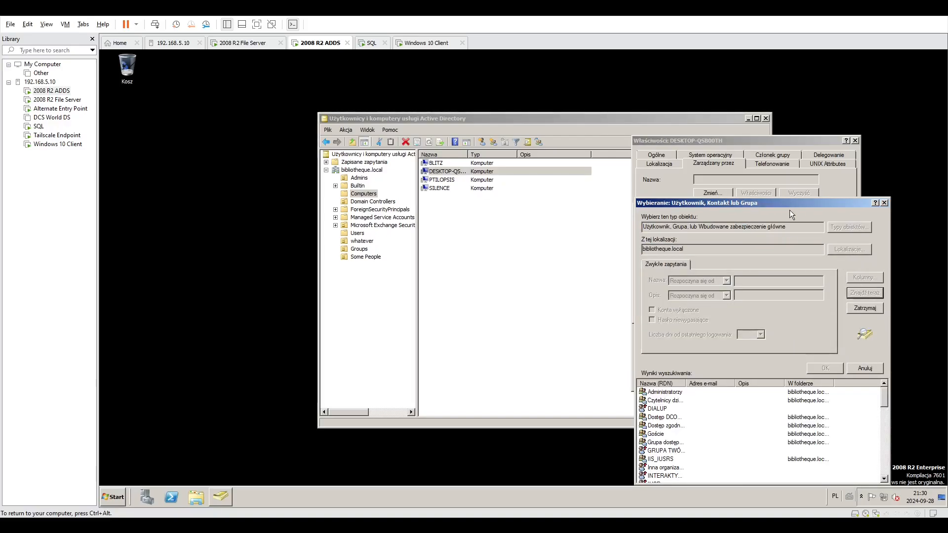
pyautogui.moveTo(779, 203); pyautogui.dragTo(544, 112)
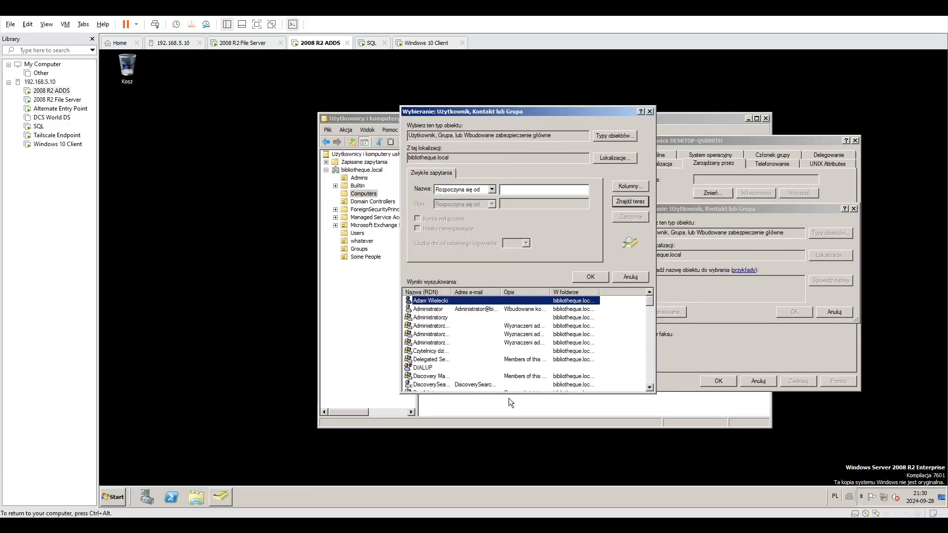
pyautogui.scroll(-3, 509, 398)
pyautogui.scroll(3, 439, 370)
pyautogui.click(628, 277)
pyautogui.click(817, 309)
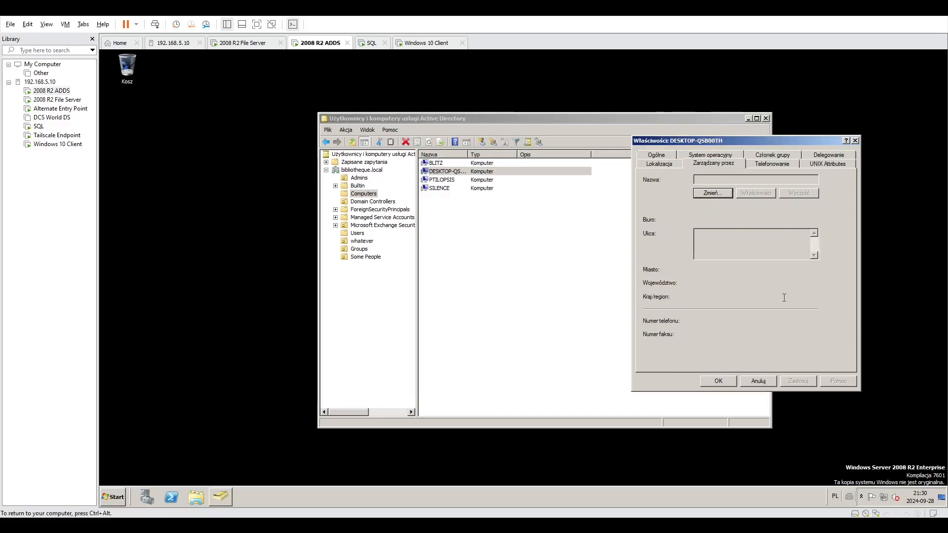
# Review the computer's dial-in and UNIX attribute settings and close its properties unchanged.
pyautogui.click(770, 164)
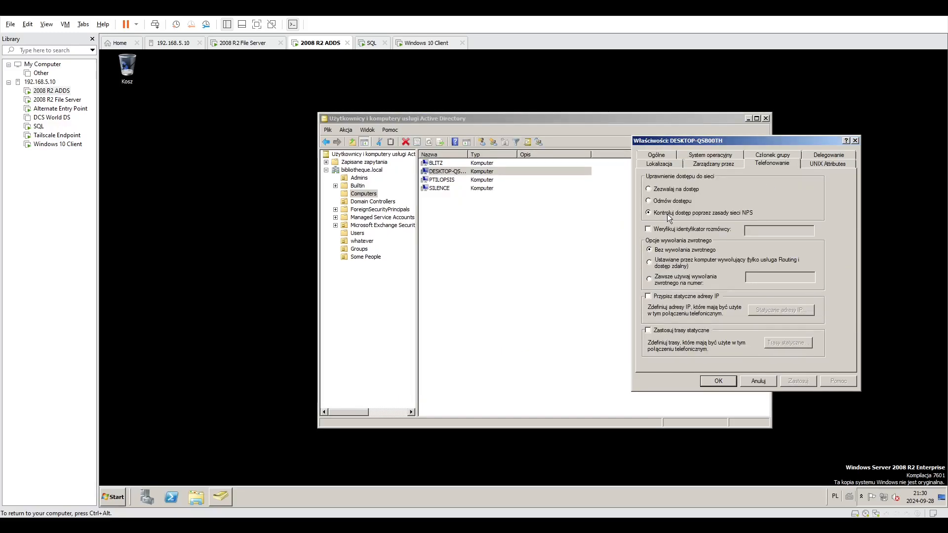
pyautogui.click(815, 164)
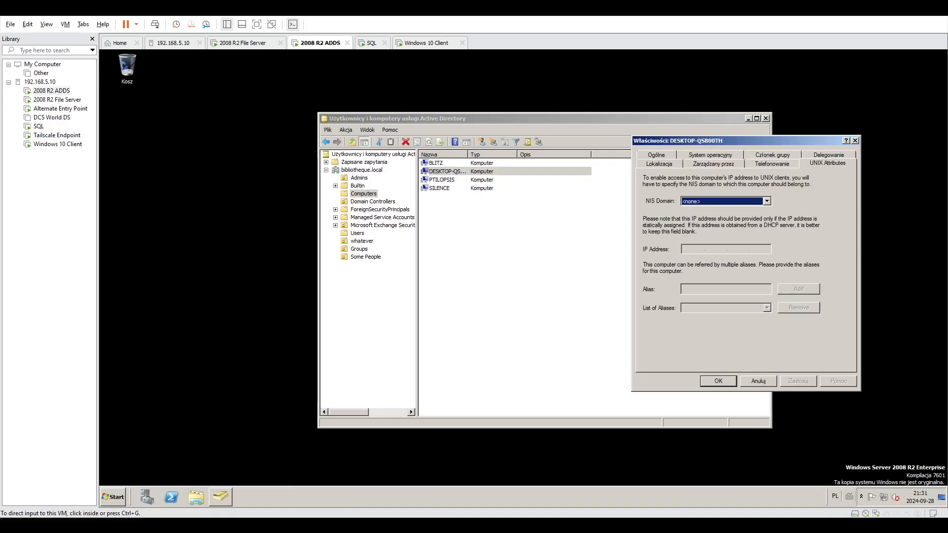
pyautogui.click(458, 185)
pyautogui.click(855, 141)
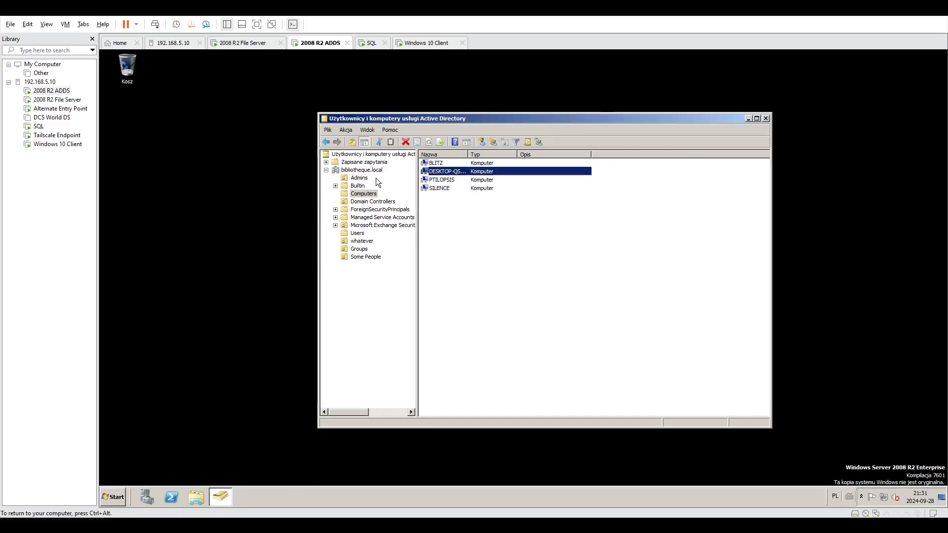
# Display the Groups organizational unit and examine the Some People group's general properties and member list.
pyautogui.click(359, 249)
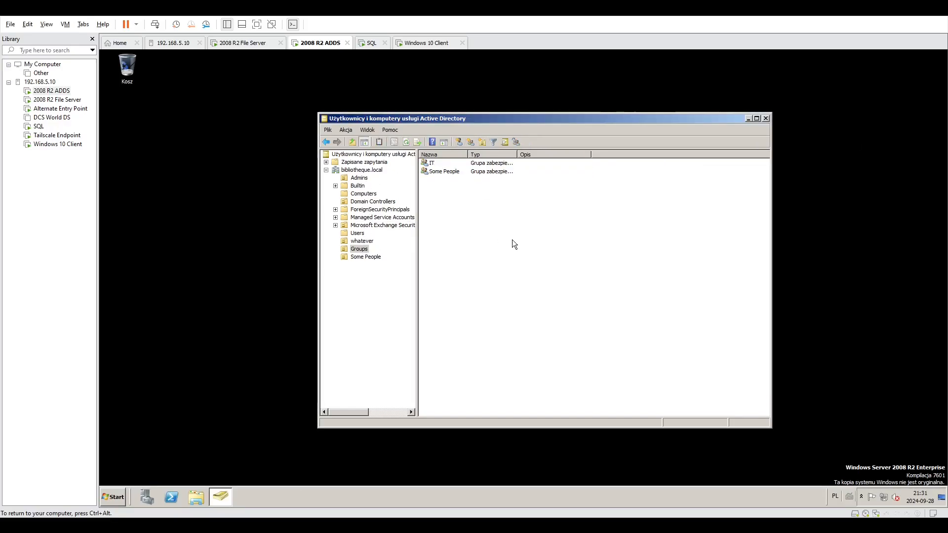
pyautogui.rightClick(483, 231)
pyautogui.click(467, 266)
pyautogui.doubleClick(446, 172)
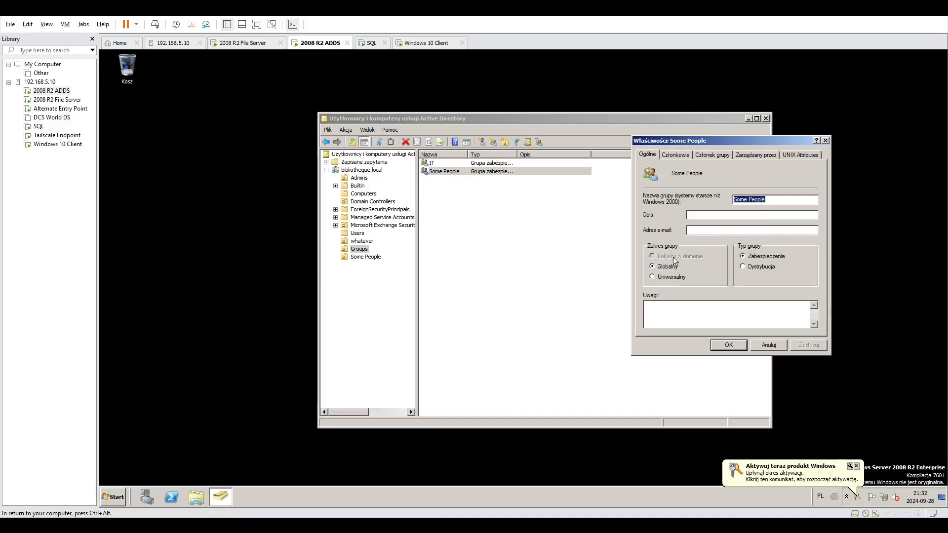
pyautogui.click(854, 473)
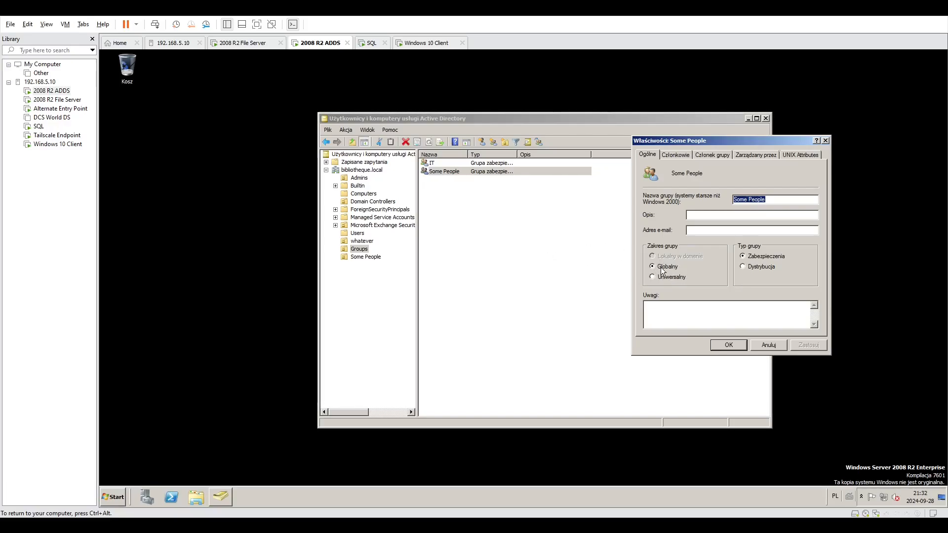
pyautogui.click(678, 154)
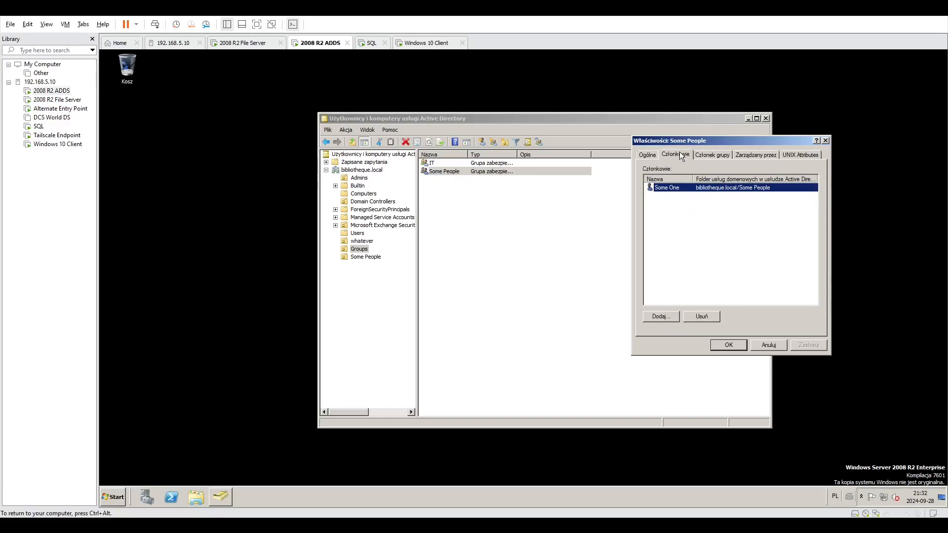
pyautogui.click(707, 263)
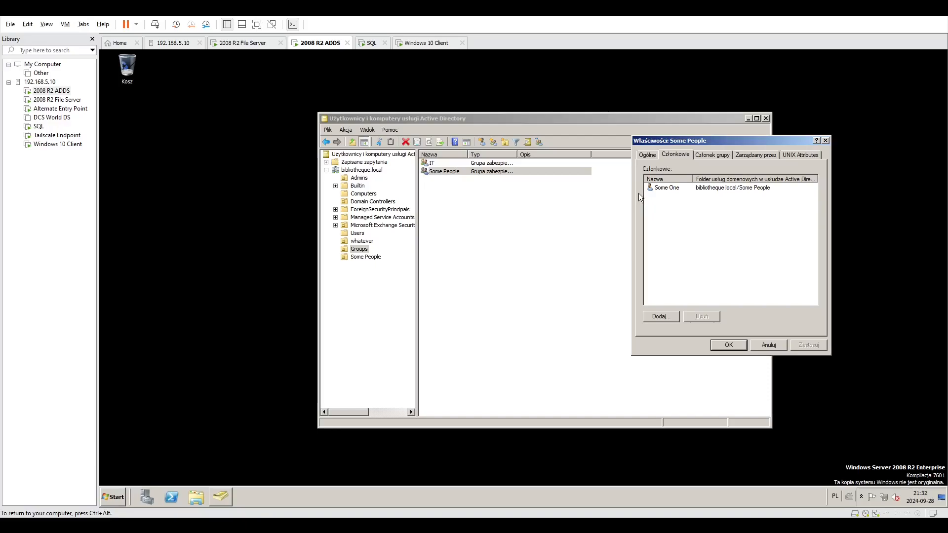
# Check which account is signed in on the Windows 10 Client machine and return to the 2008 R2 ADDS machine.
pyautogui.click(422, 43)
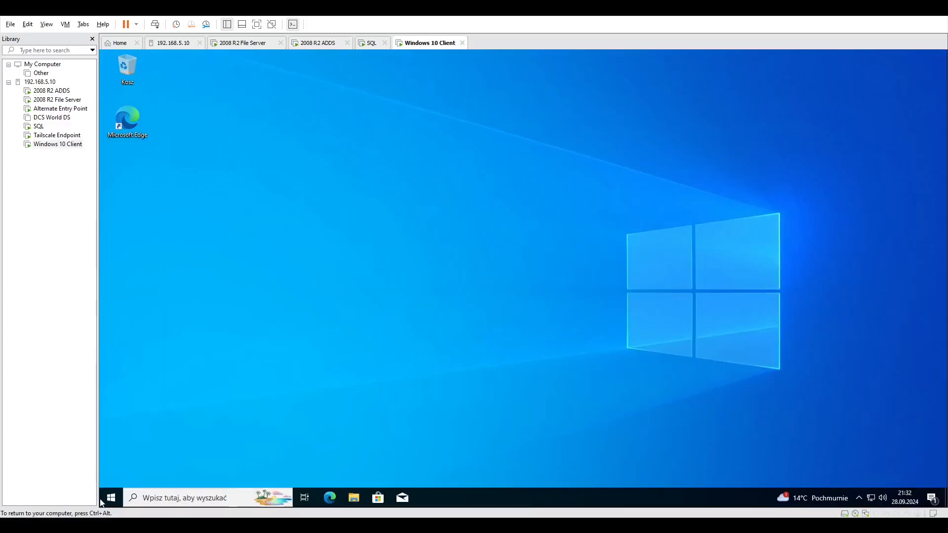
pyautogui.click(103, 498)
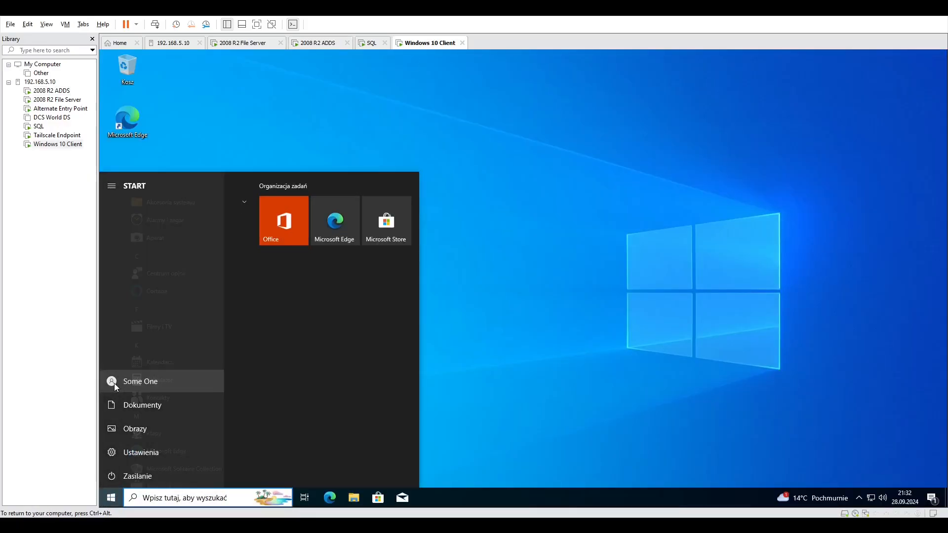
pyautogui.click(298, 44)
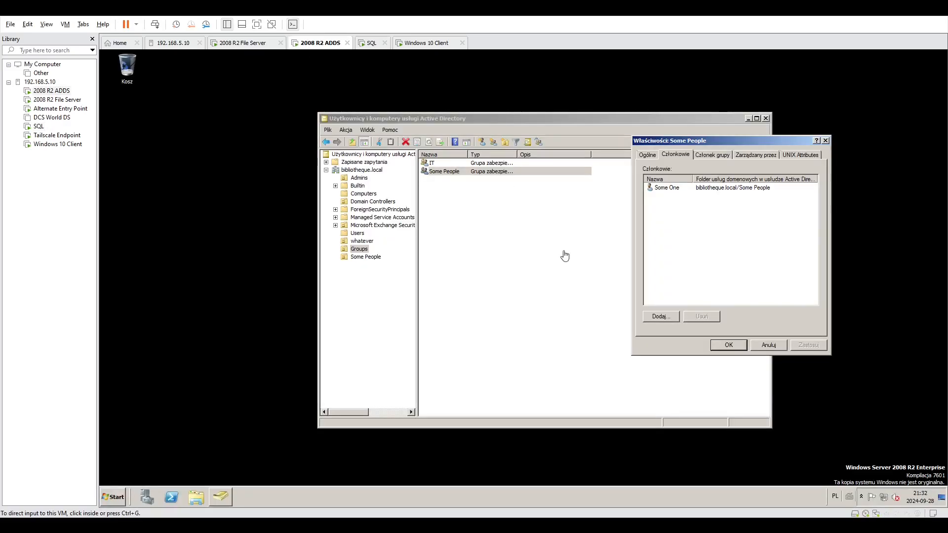
# Search bibliotheque.local for objects that can be members of the Some People group and cancel the selection.
pyautogui.click(661, 316)
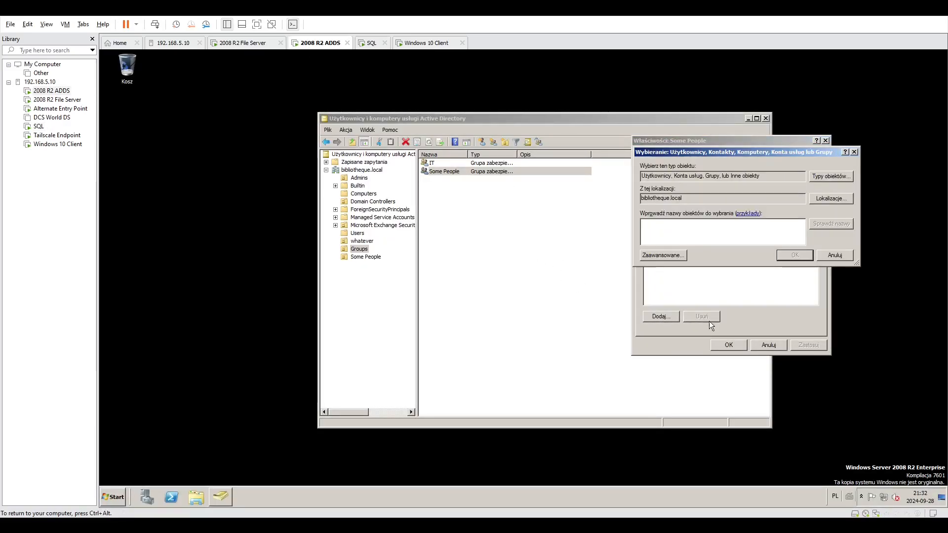
pyautogui.click(664, 254)
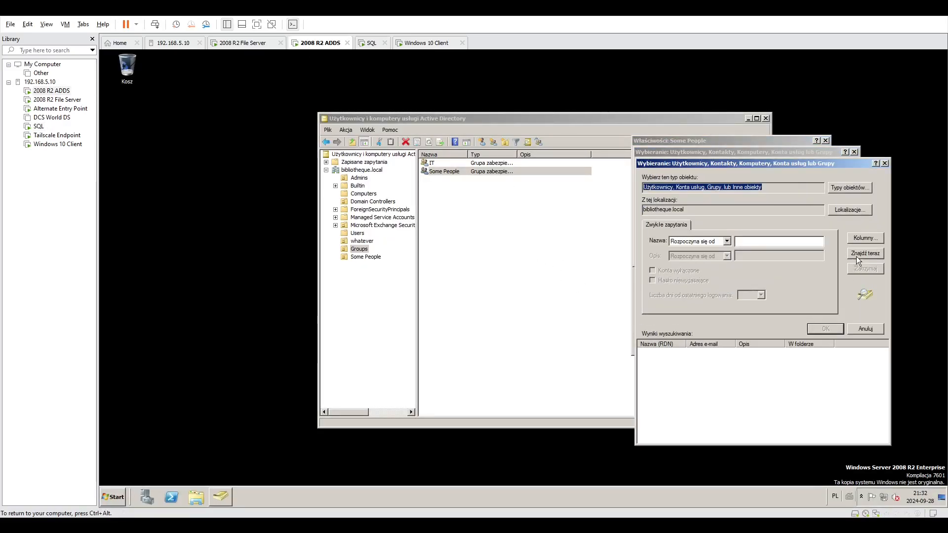
pyautogui.click(865, 253)
pyautogui.click(866, 329)
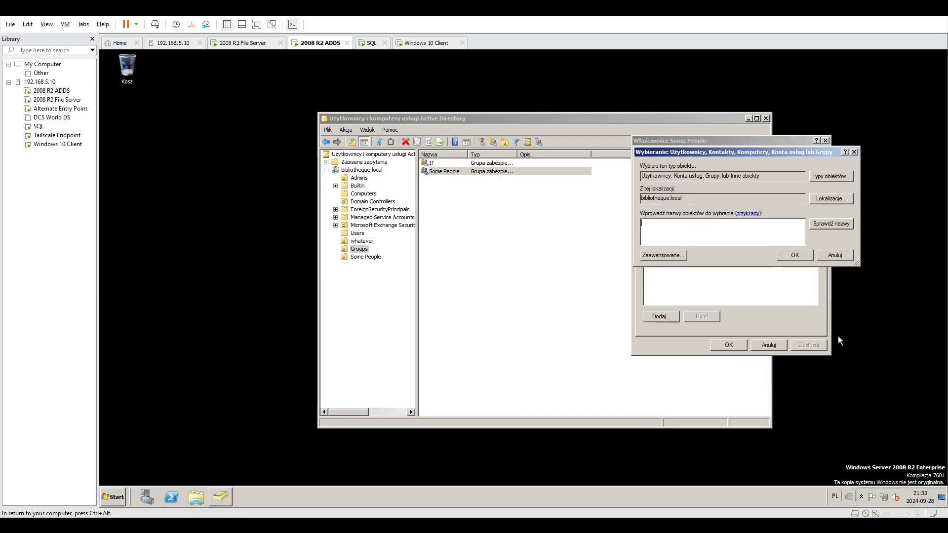
pyautogui.click(840, 253)
# Review the Some People group's own memberships, candidate members and manager details, and close its properties without changes.
pyautogui.click(716, 155)
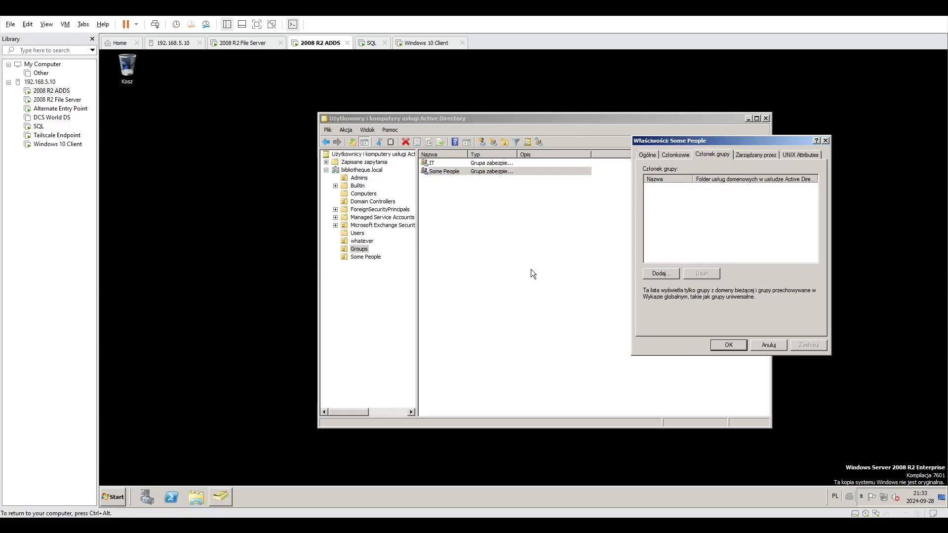
pyautogui.click(677, 155)
pyautogui.click(657, 315)
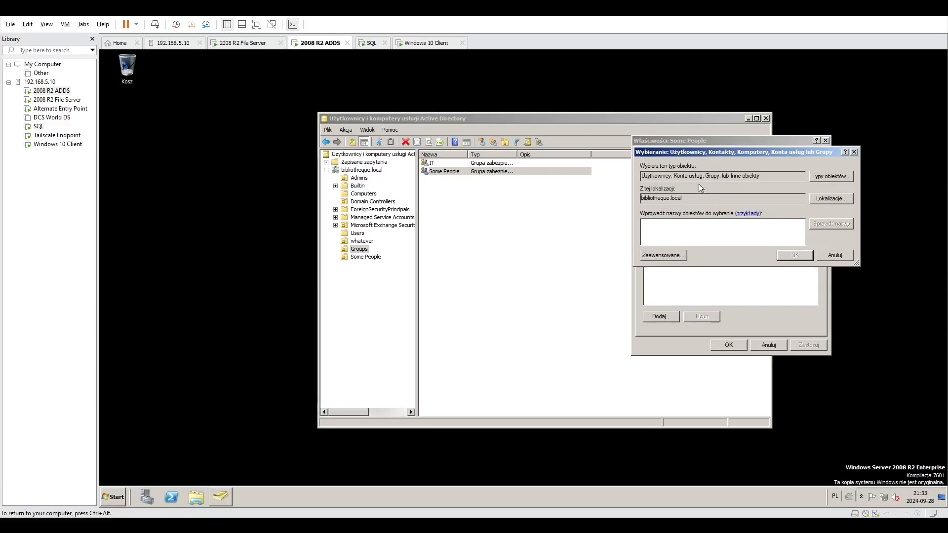
pyautogui.click(665, 254)
pyautogui.click(863, 254)
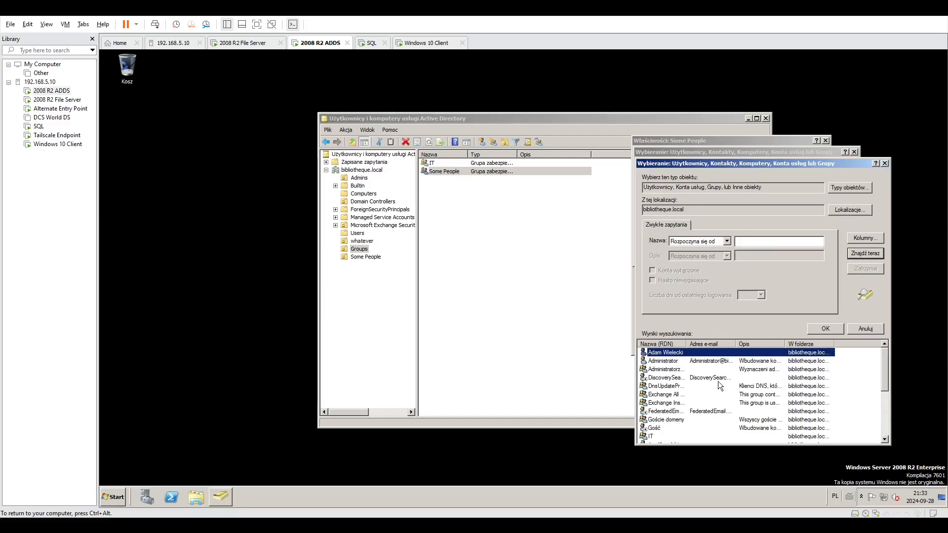
pyautogui.click(665, 402)
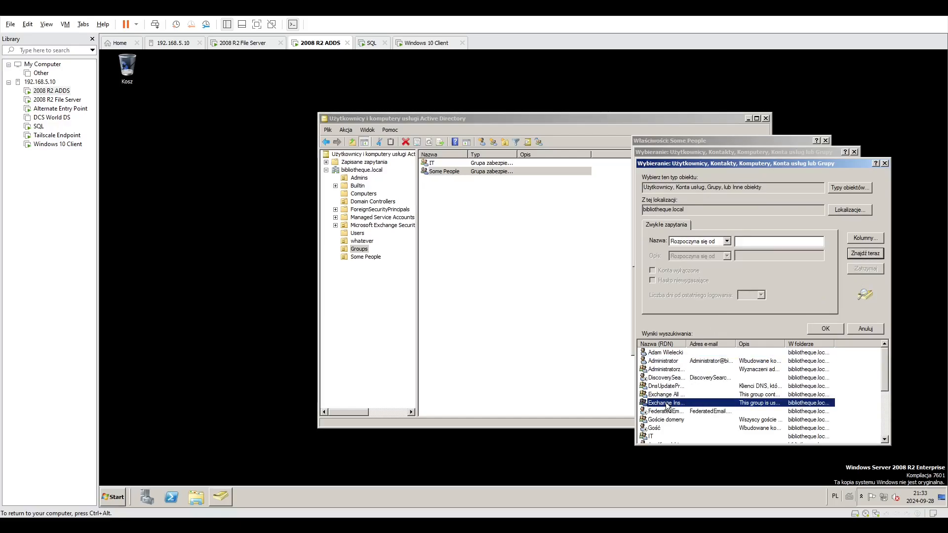
pyautogui.click(870, 327)
pyautogui.press('Escape')
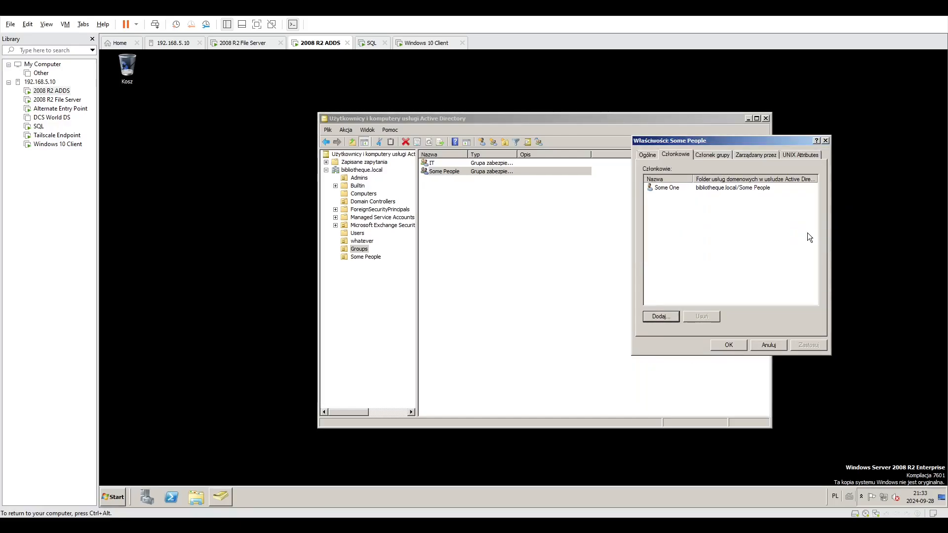
pyautogui.click(746, 157)
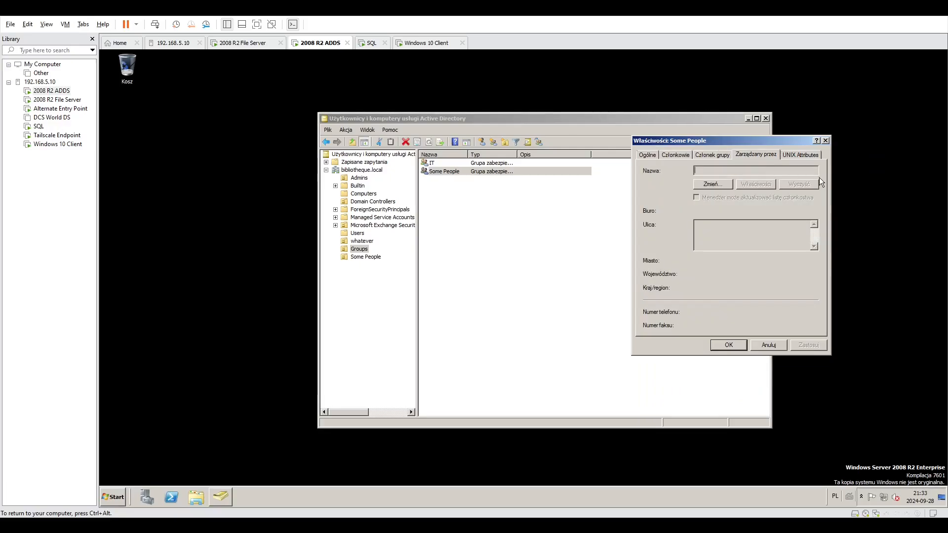
pyautogui.click(825, 140)
# Add the personal user account in the Users container to the Some People group and save its properties.
pyautogui.click(357, 234)
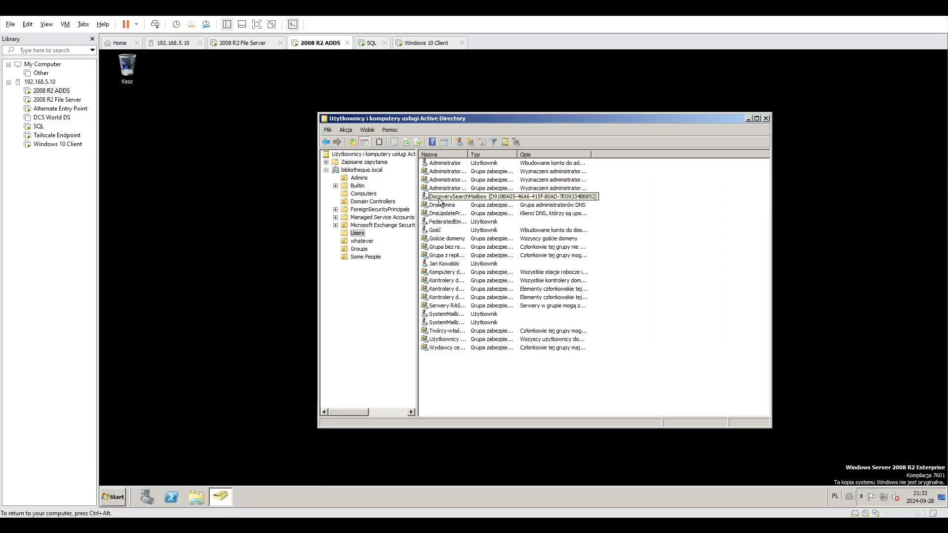
pyautogui.doubleClick(451, 264)
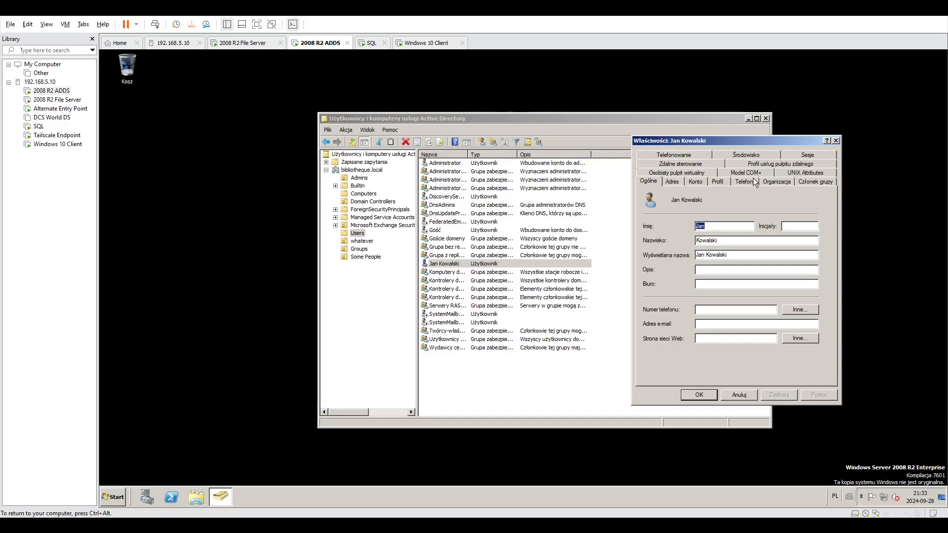
pyautogui.click(815, 182)
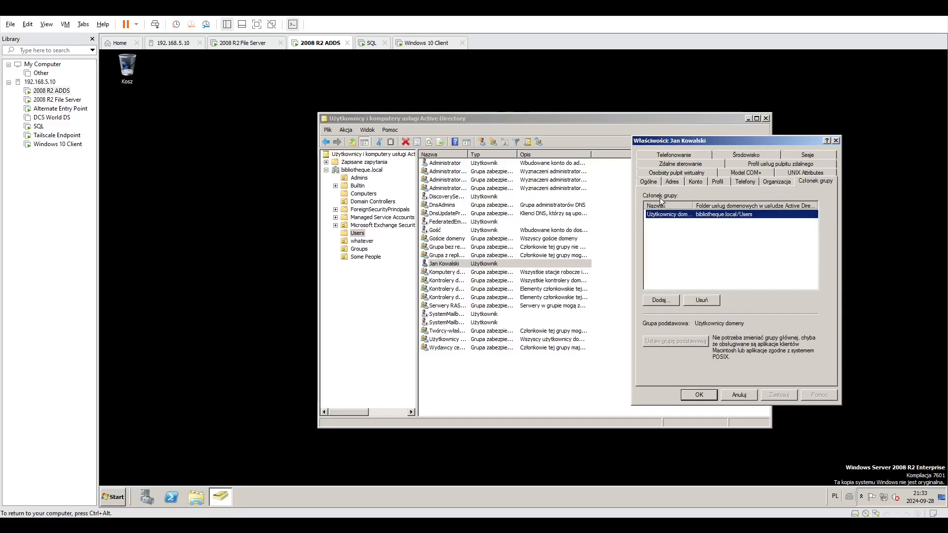
pyautogui.click(662, 300)
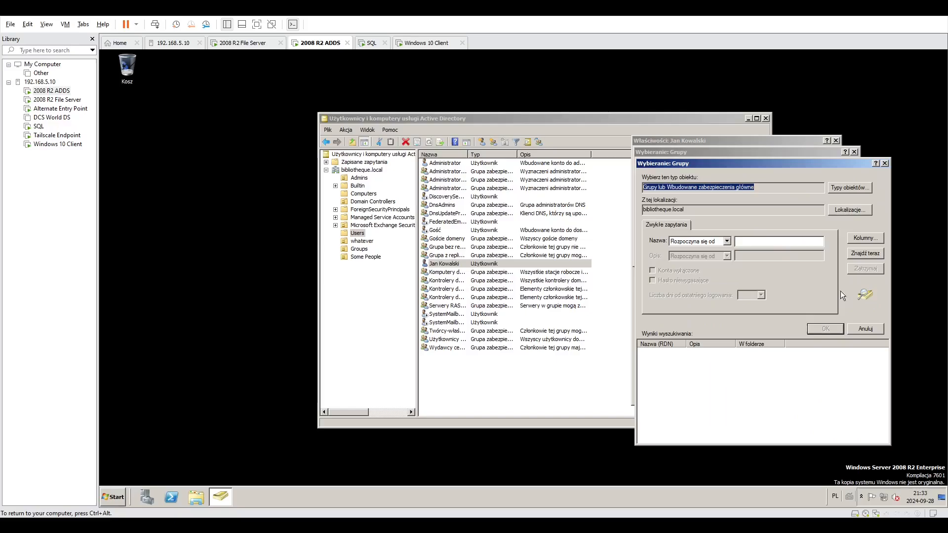
pyautogui.click(855, 252)
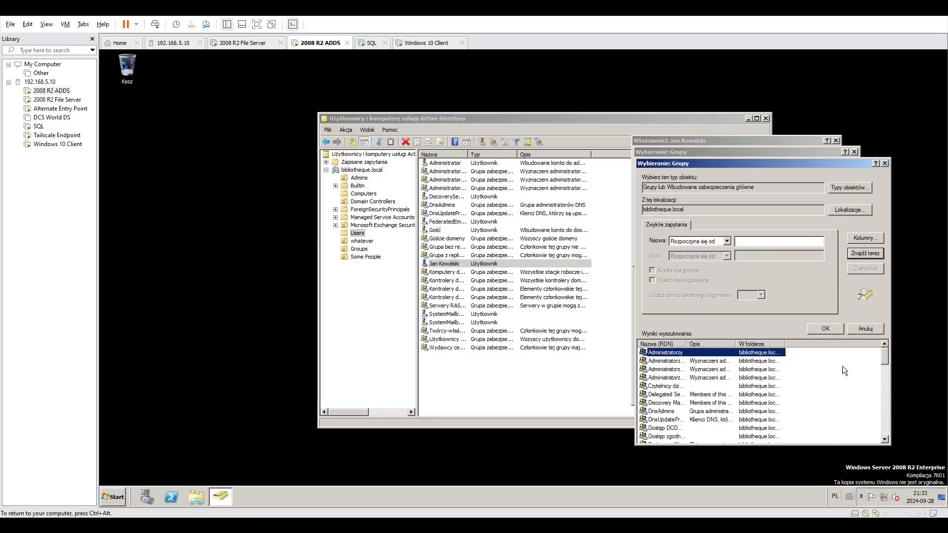
pyautogui.scroll(-12, 768, 395)
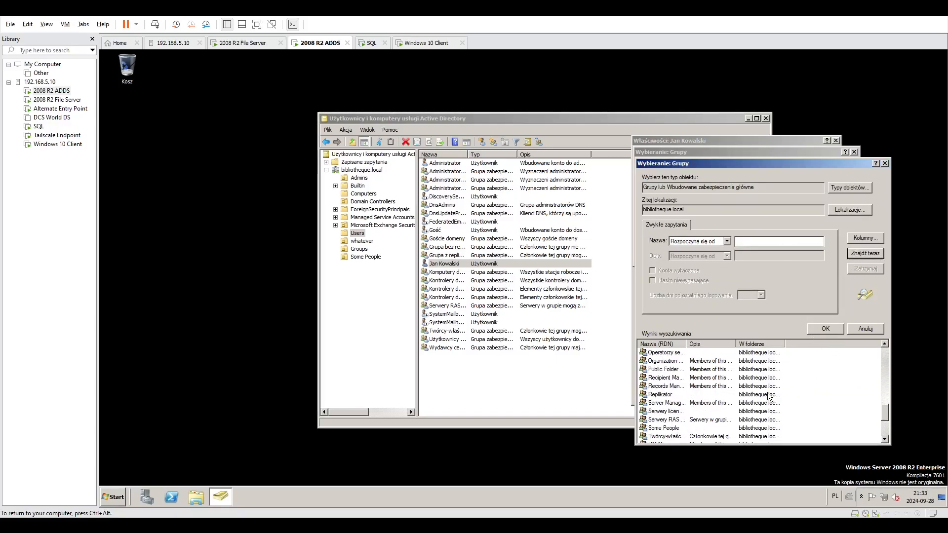
pyautogui.scroll(-1, 677, 430)
pyautogui.click(676, 404)
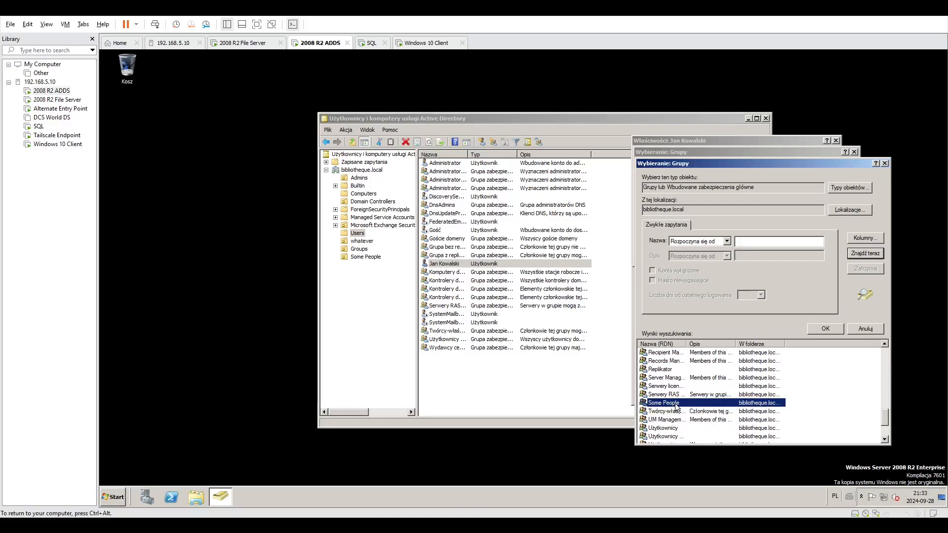
pyautogui.doubleClick(676, 404)
pyautogui.click(794, 255)
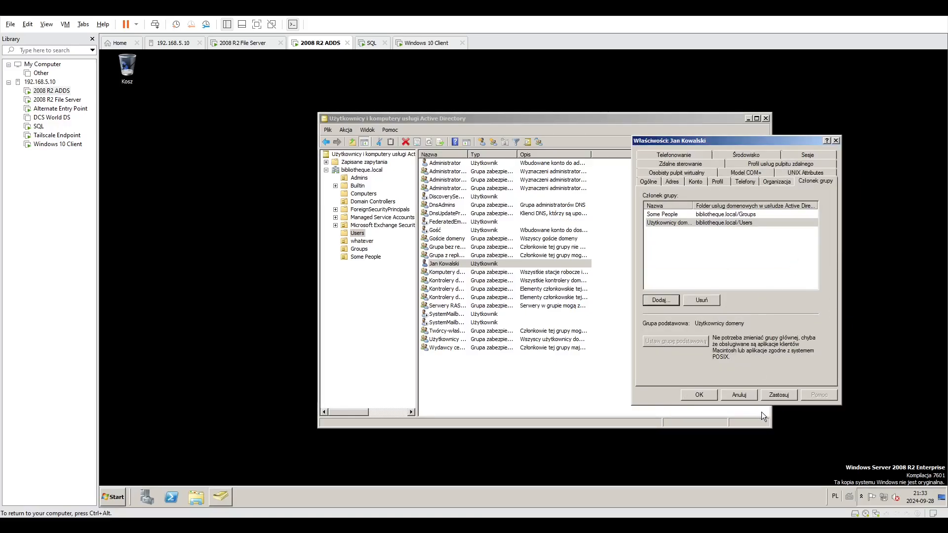
pyautogui.click(698, 395)
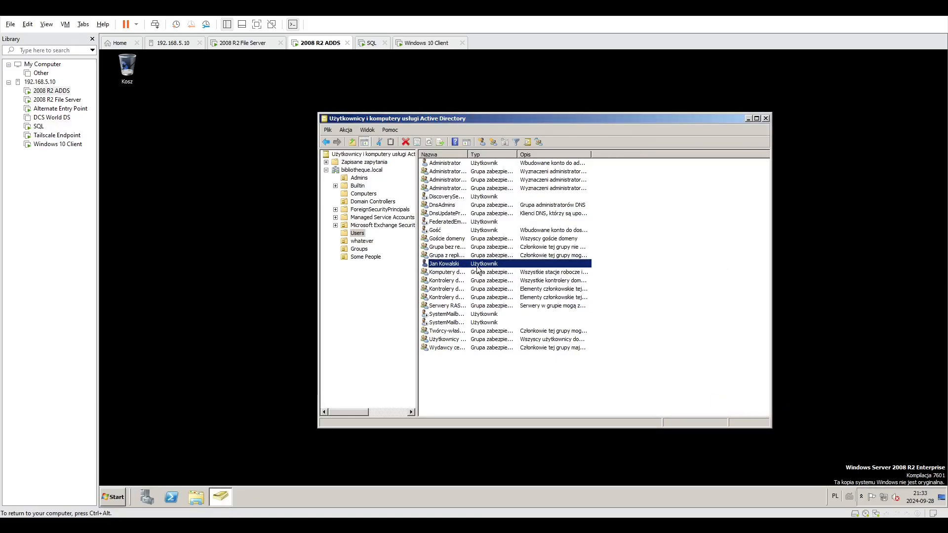
# Inspect the COM+ and personal virtual desktop settings of the personal user account in the Users container and close its properties.
pyautogui.doubleClick(477, 265)
pyautogui.click(745, 181)
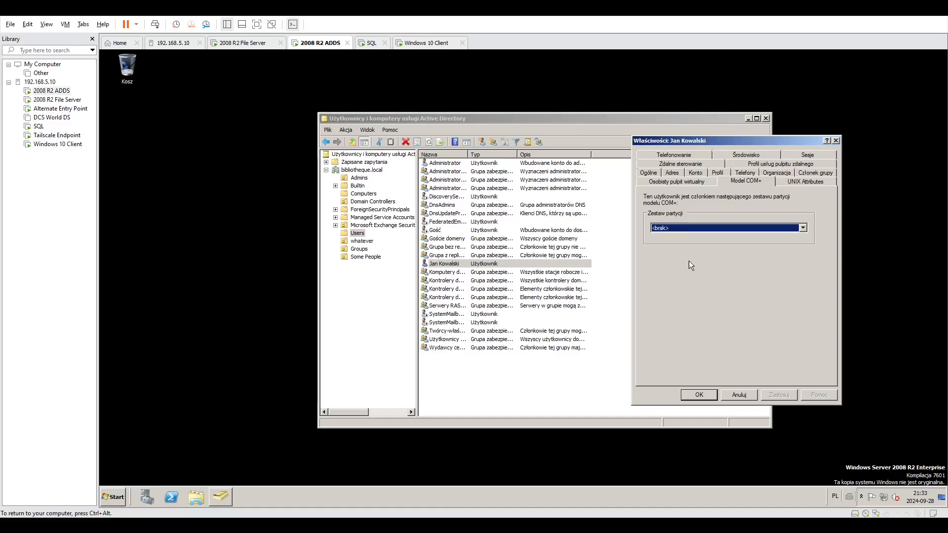
pyautogui.click(692, 182)
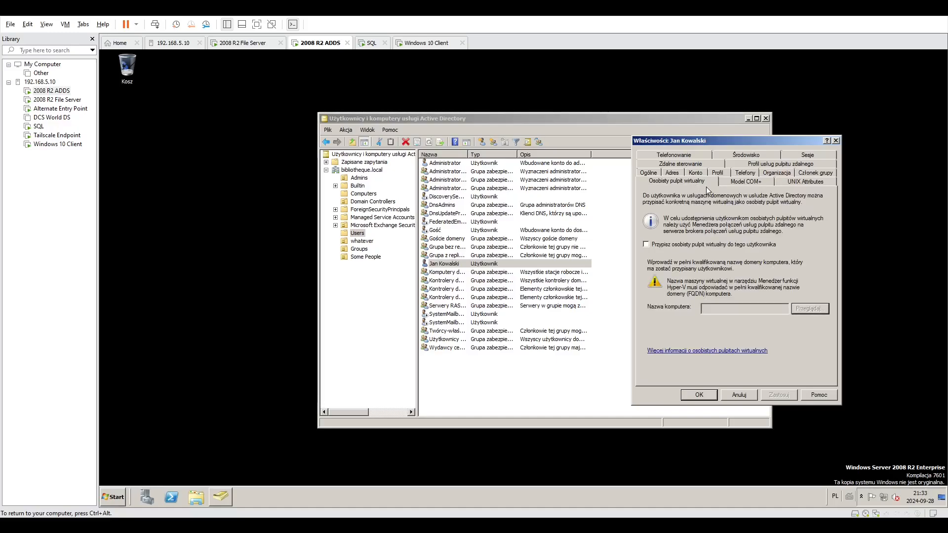
pyautogui.click(834, 141)
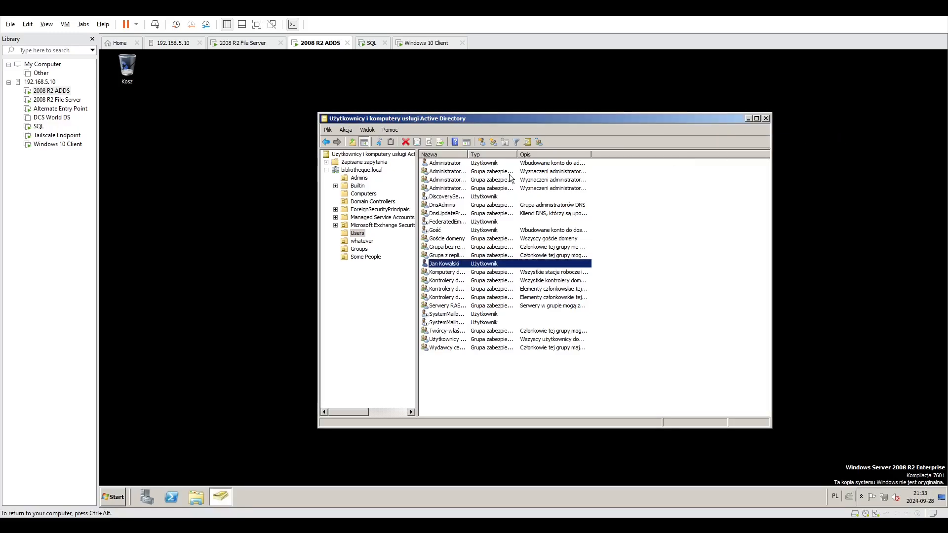
# Review the address, account, profile, telephone and organization details of the user account in the Some People organizational unit.
pyautogui.click(363, 257)
pyautogui.click(444, 163)
pyautogui.doubleClick(444, 163)
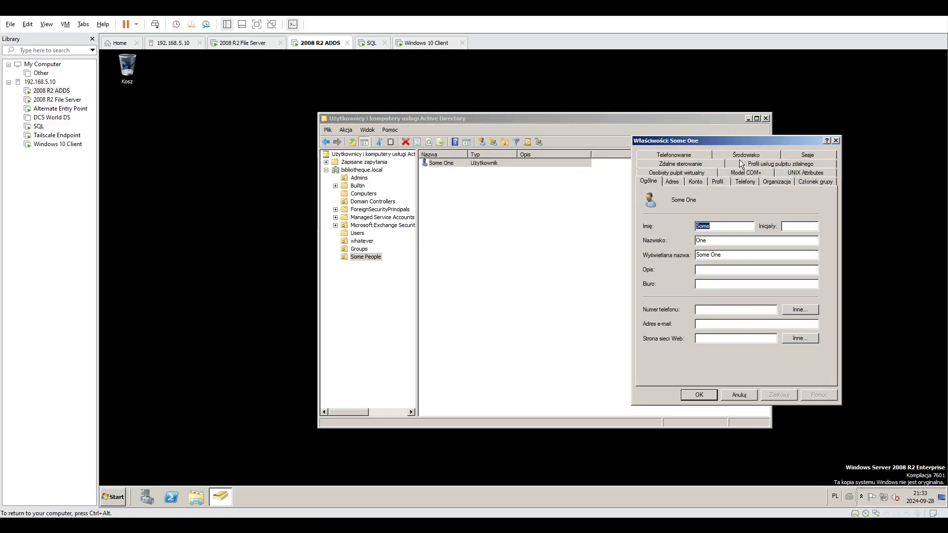
pyautogui.click(673, 182)
pyautogui.click(701, 182)
pyautogui.click(721, 181)
pyautogui.click(743, 182)
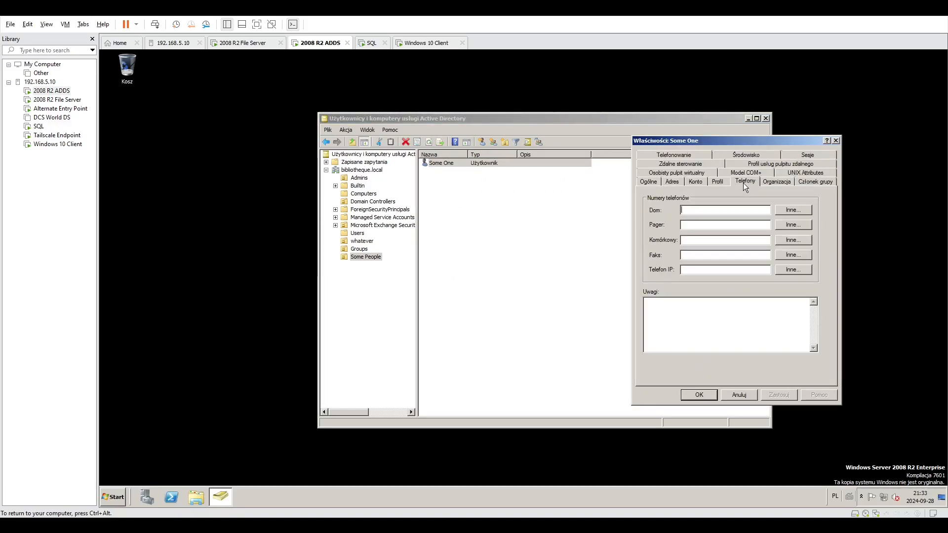
pyautogui.click(766, 183)
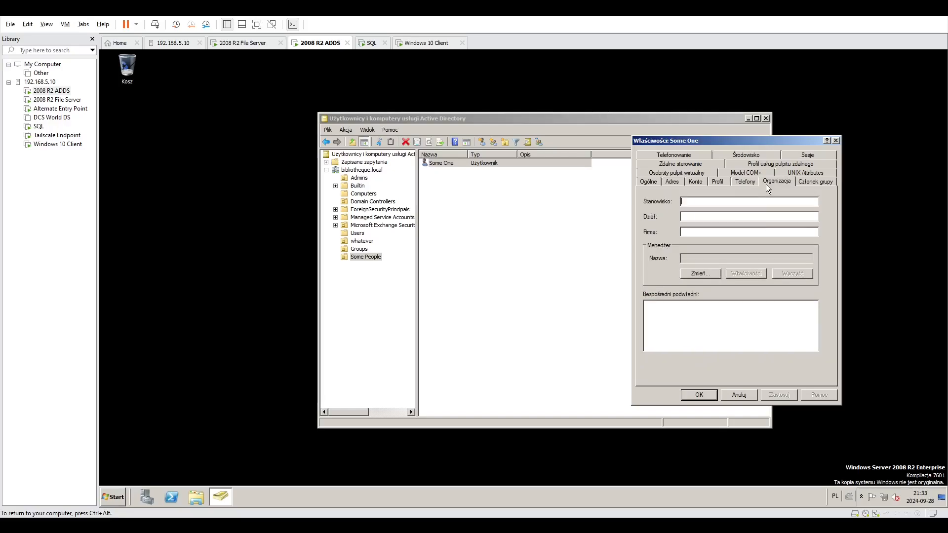
pyautogui.click(693, 182)
pyautogui.click(679, 183)
pyautogui.click(695, 183)
# Limit the user's logon workstations to specified computers and copy the DESKTOP-QSB00TH name from its object in the Computers container.
pyautogui.click(734, 247)
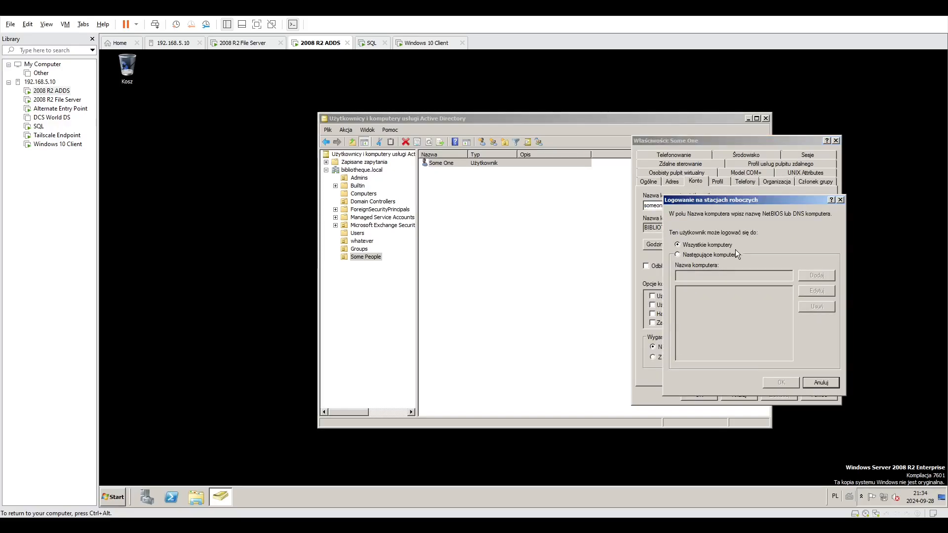
pyautogui.click(710, 254)
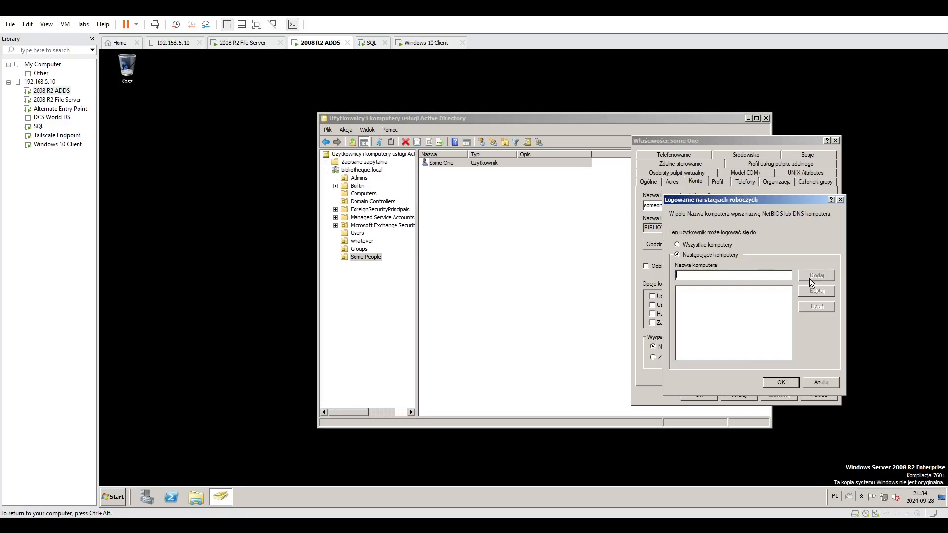
pyautogui.click(364, 194)
pyautogui.rightClick(441, 173)
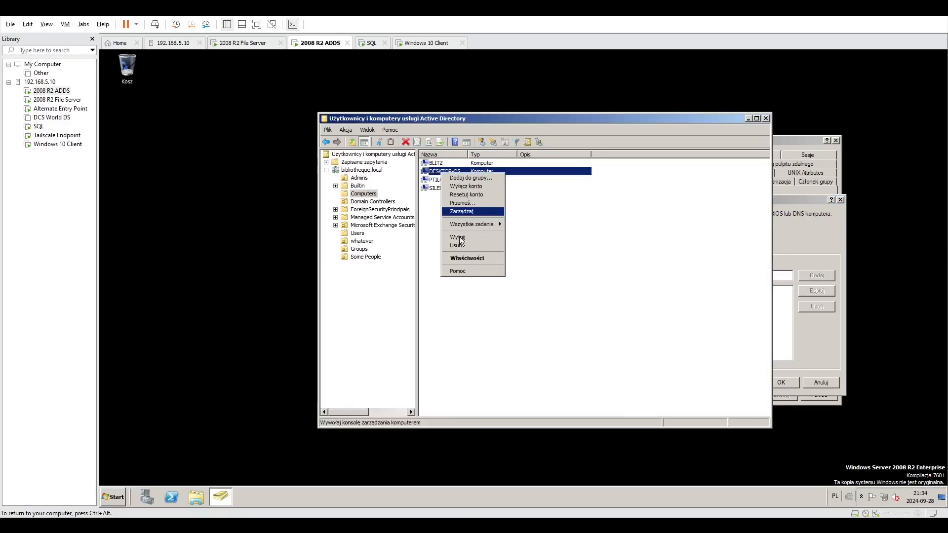
pyautogui.click(467, 257)
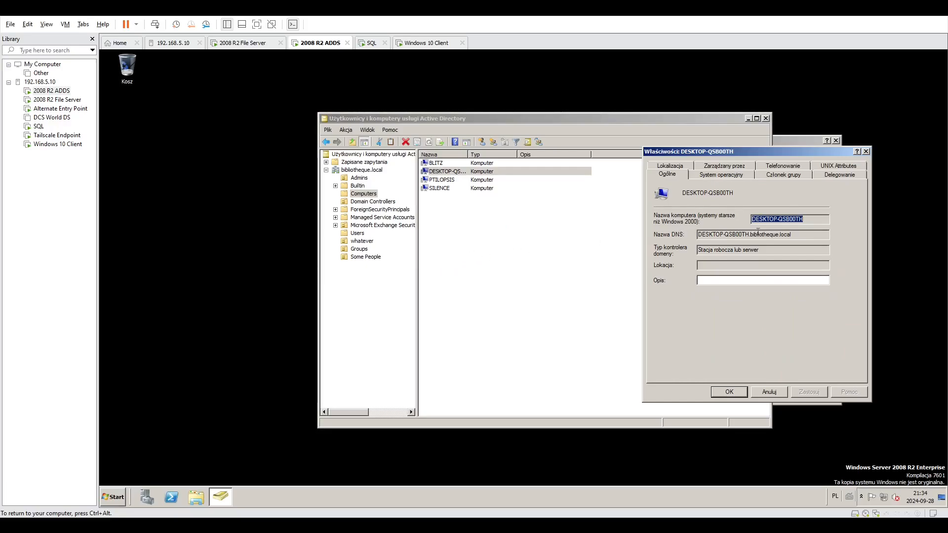
pyautogui.hotkey('ctrl', 'c')
pyautogui.click(794, 143)
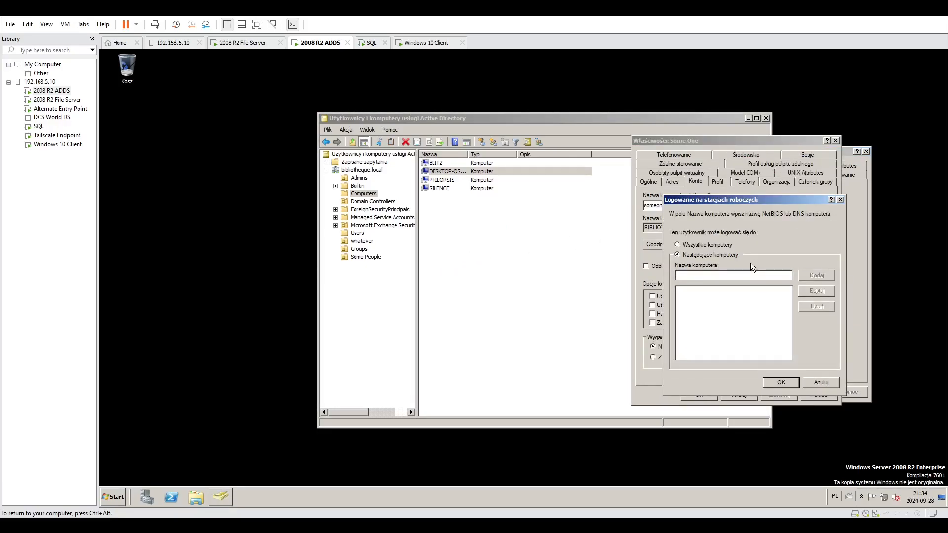
# Add DESKTOP-QSB00TH to the computers the user may log on to and confirm the workstation list.
pyautogui.click(747, 274)
pyautogui.hotkey('ctrl', 'v')
pyautogui.click(817, 276)
pyautogui.click(776, 294)
pyautogui.click(813, 293)
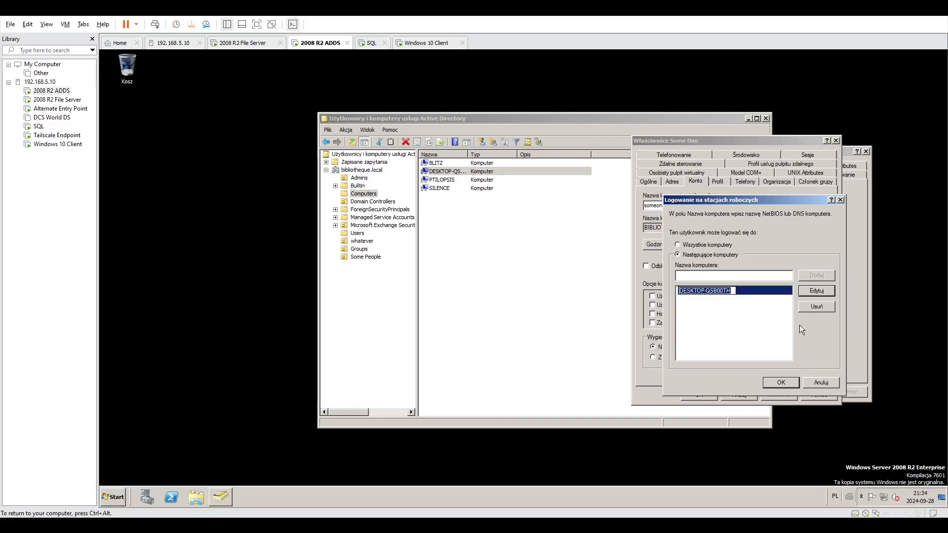
pyautogui.click(751, 299)
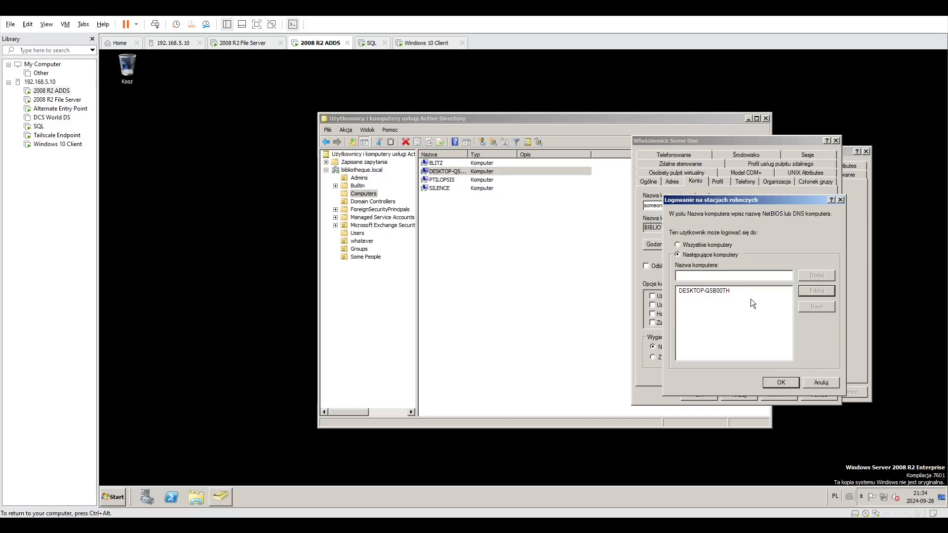
pyautogui.click(782, 382)
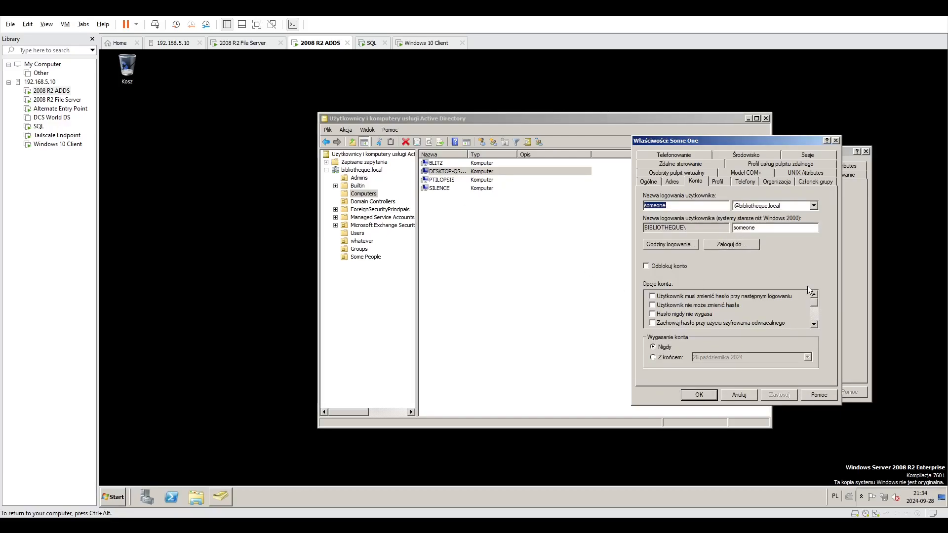
# Try connecting the user's home folder as network drive Z: in the profile settings and revert to a local path.
pyautogui.click(725, 181)
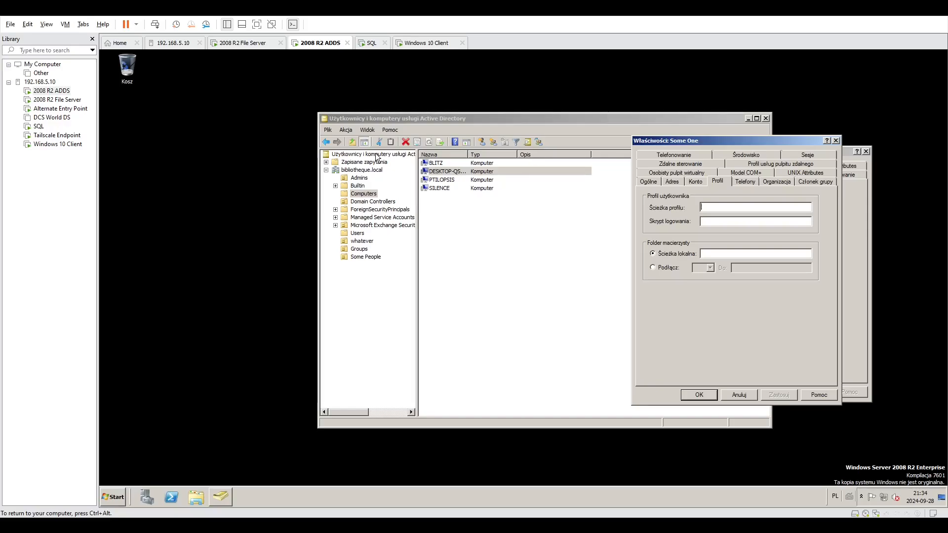
pyautogui.hotkey('ctrl', 'alt')
pyautogui.click(383, 221)
pyautogui.click(670, 267)
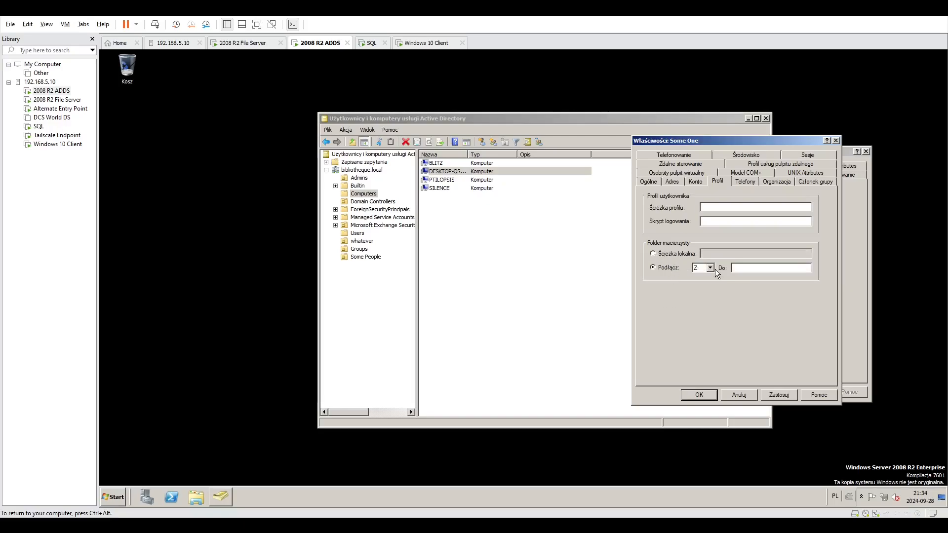
pyautogui.click(710, 268)
pyautogui.click(711, 268)
pyautogui.click(653, 253)
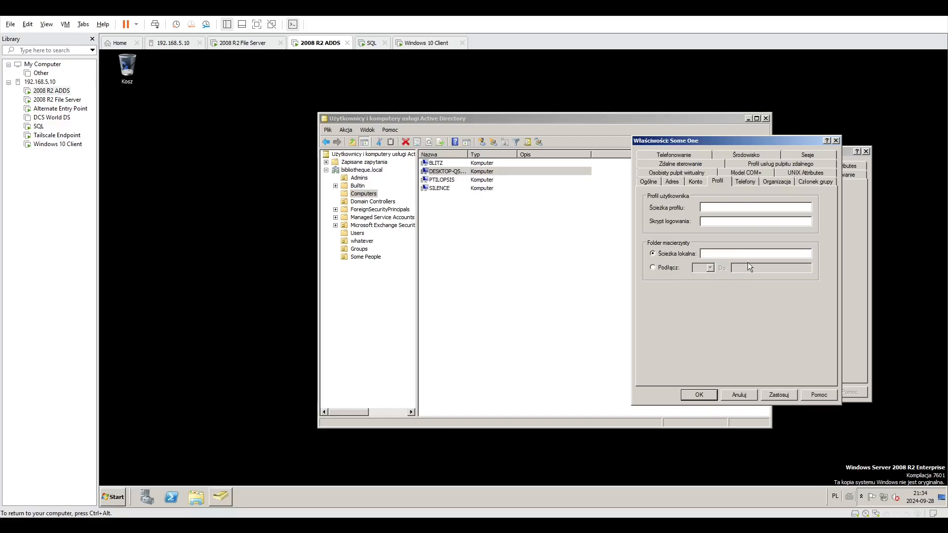
# Review the user's telephone, organization, group membership, UNIX attributes, COM+ and personal virtual desktop settings.
pyautogui.click(742, 183)
pyautogui.click(773, 182)
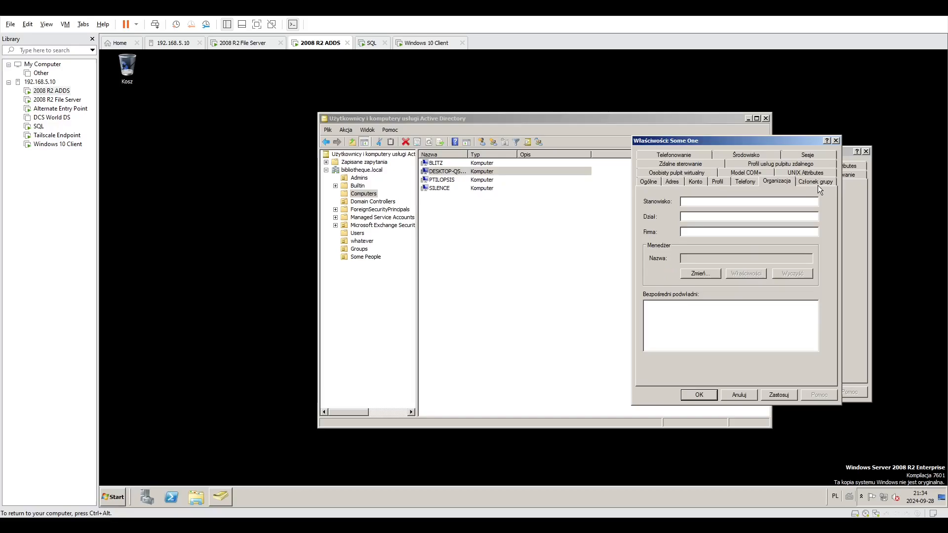
pyautogui.click(818, 184)
pyautogui.click(775, 182)
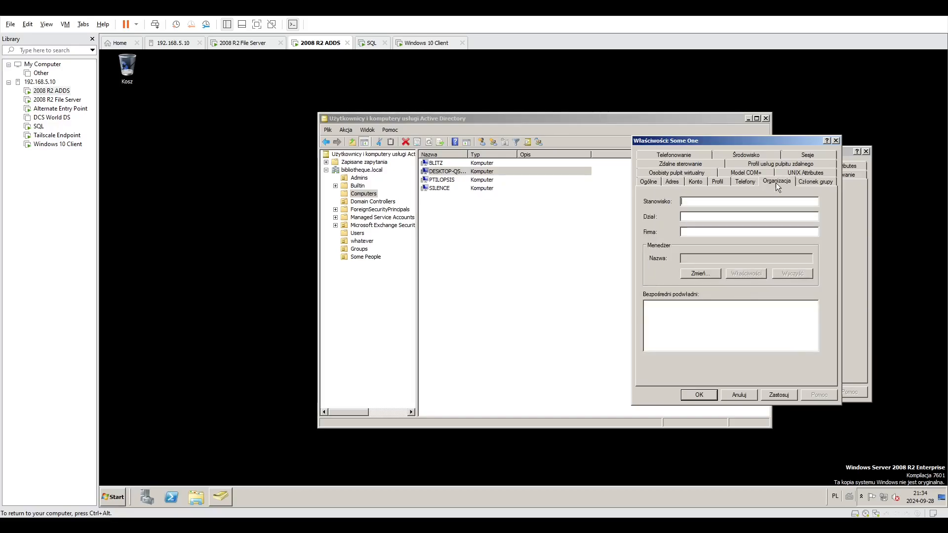
pyautogui.click(810, 183)
pyautogui.click(805, 173)
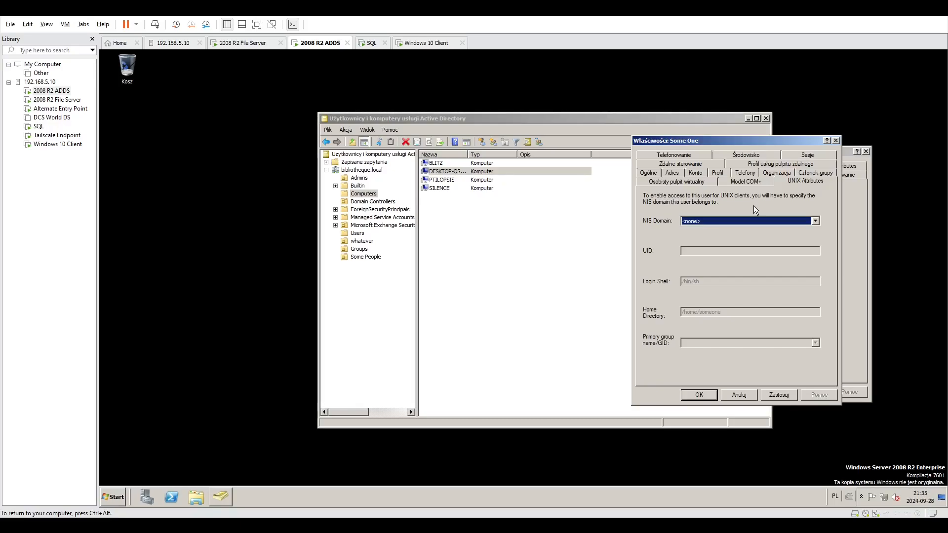
pyautogui.click(747, 182)
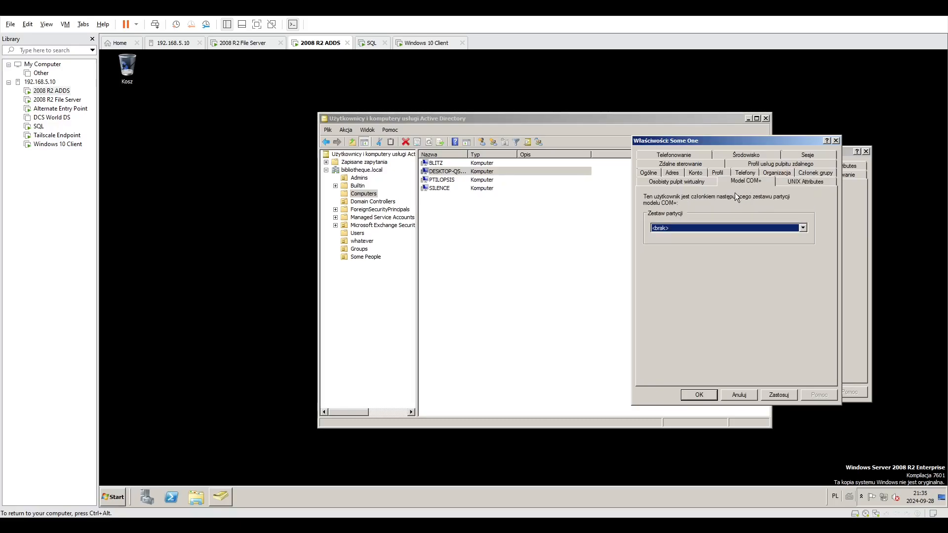
pyautogui.click(690, 183)
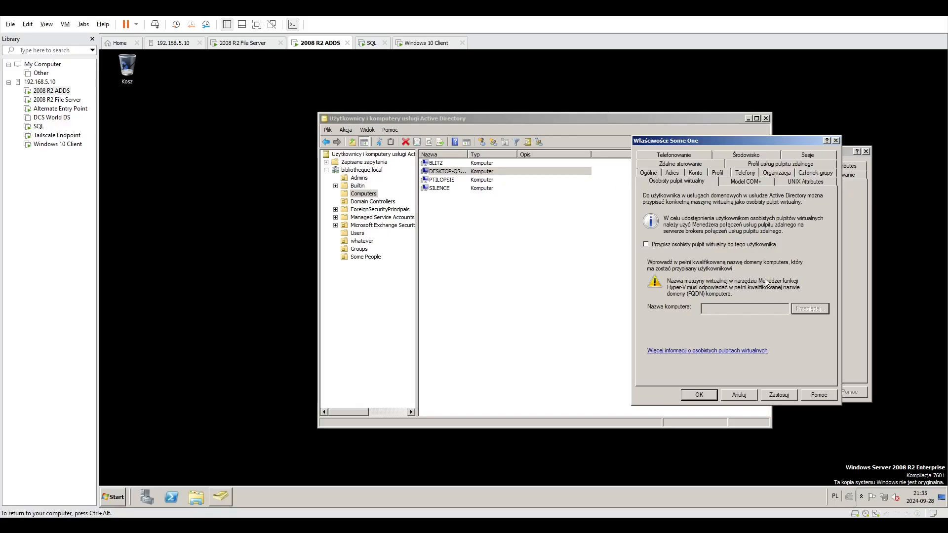
# Recheck the user's group membership, organization, telephone, account, profile and general details.
pyautogui.click(802, 174)
pyautogui.click(775, 181)
pyautogui.click(744, 182)
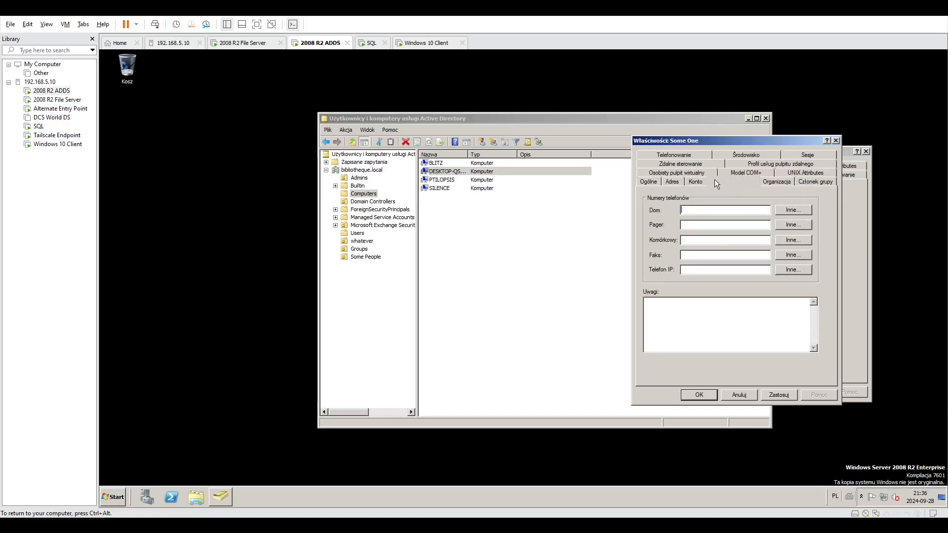
pyautogui.click(696, 181)
pyautogui.click(711, 182)
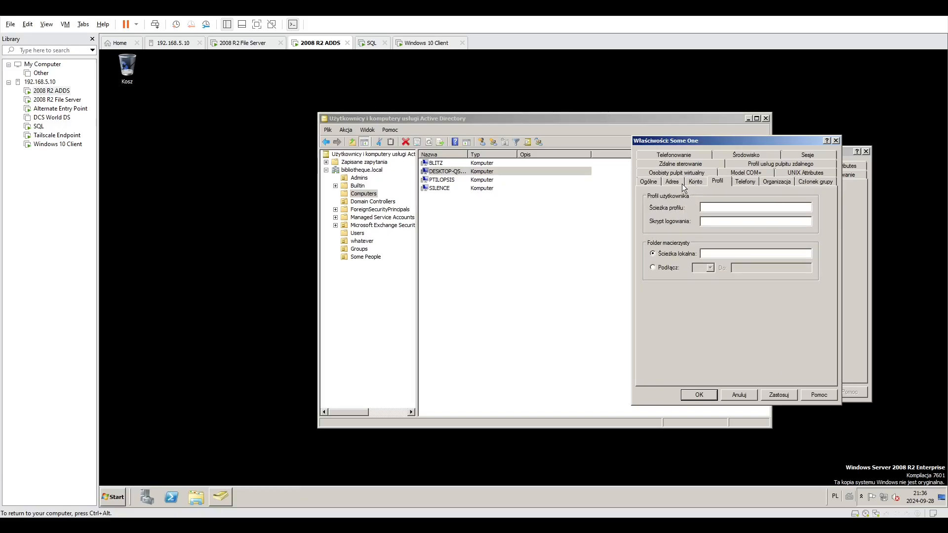
pyautogui.click(650, 182)
# Review the user's remote control, Remote Desktop profile, dial-in, environment and session settings, and close the user and computer properties without saving.
pyautogui.click(680, 164)
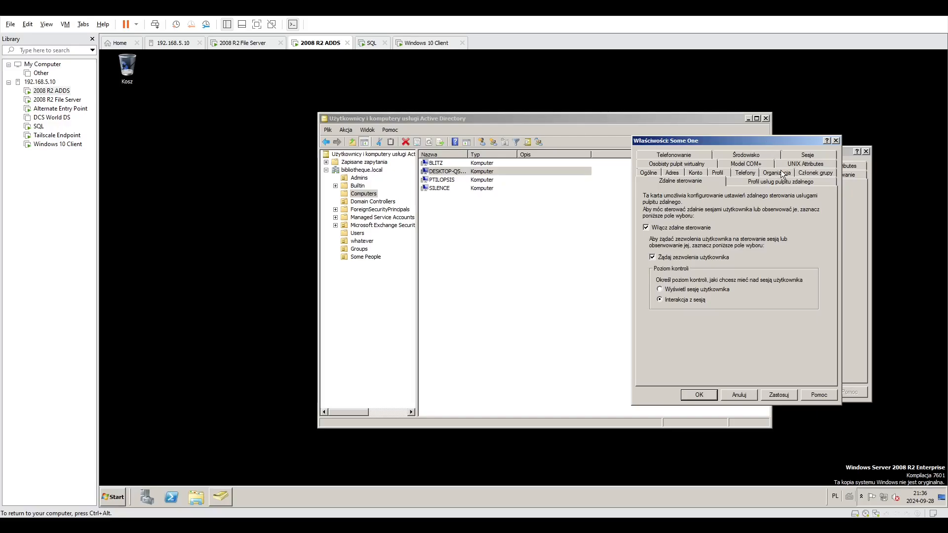
pyautogui.click(773, 183)
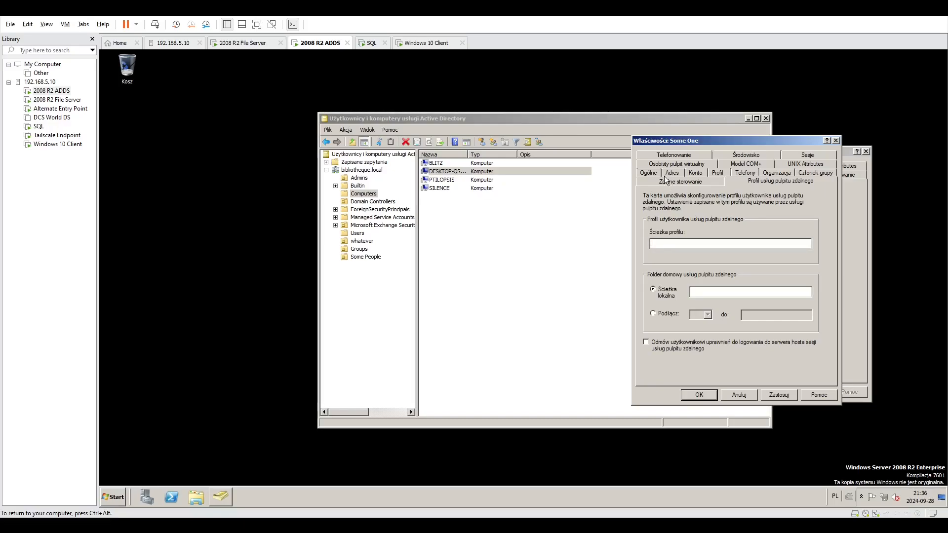
pyautogui.click(674, 155)
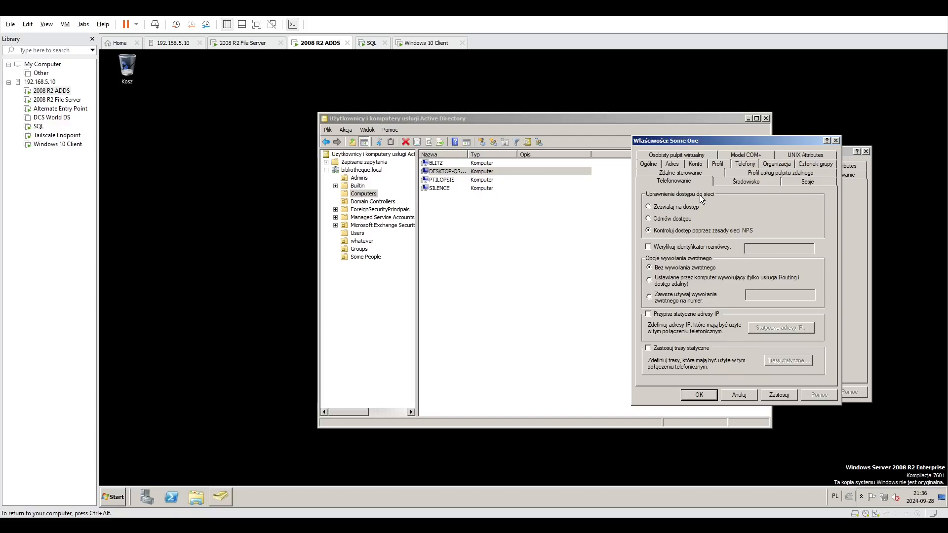
pyautogui.click(755, 181)
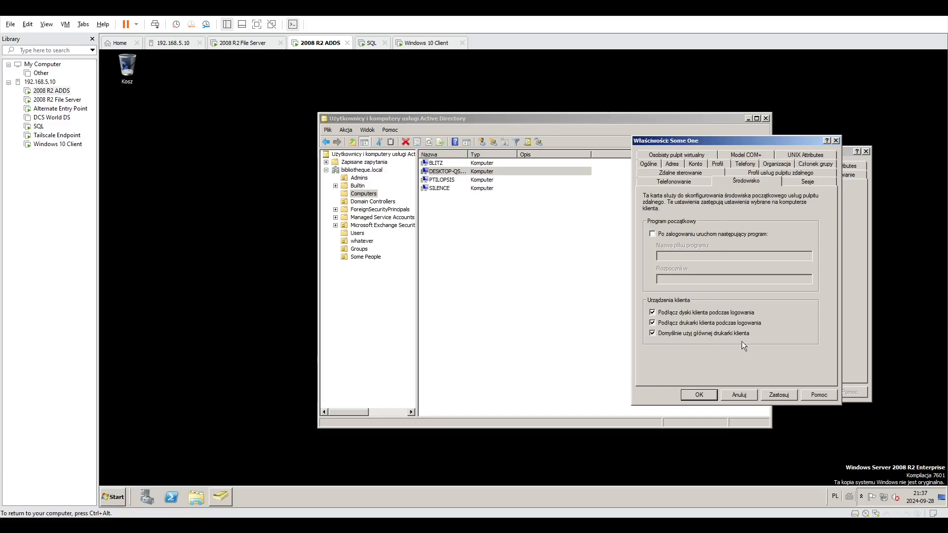
pyautogui.click(812, 181)
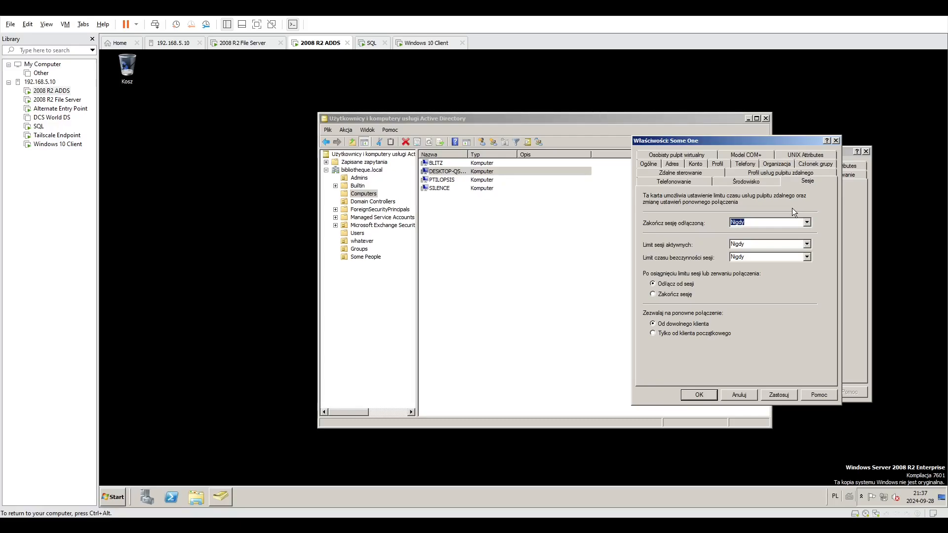
pyautogui.click(733, 395)
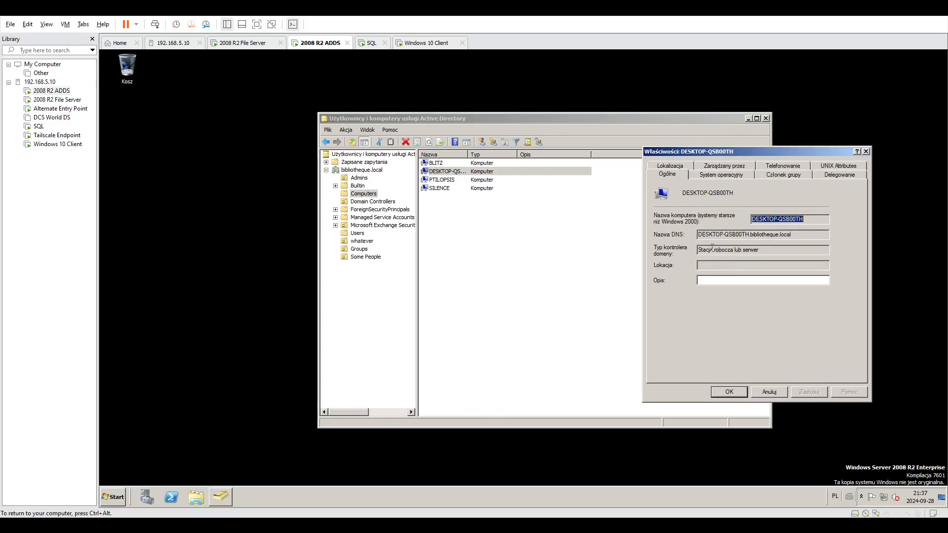
pyautogui.click(866, 153)
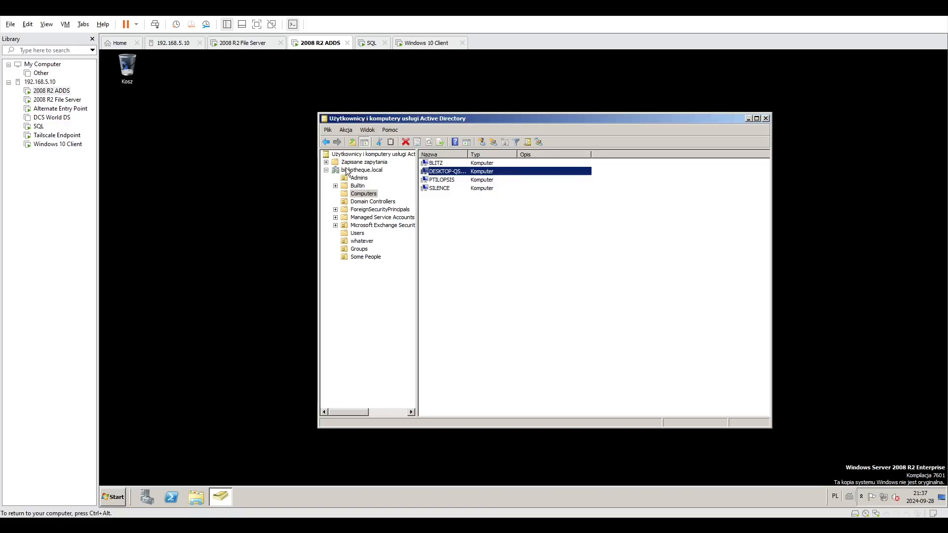
# Browse the installed administrative tools on the domain controller and close the list.
pyautogui.click(113, 490)
pyautogui.click(165, 461)
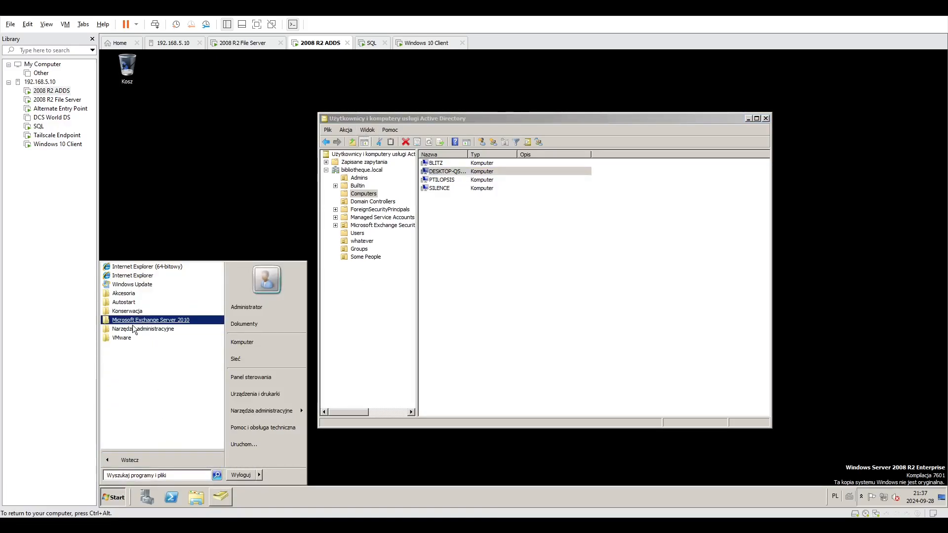
pyautogui.click(135, 294)
pyautogui.click(134, 294)
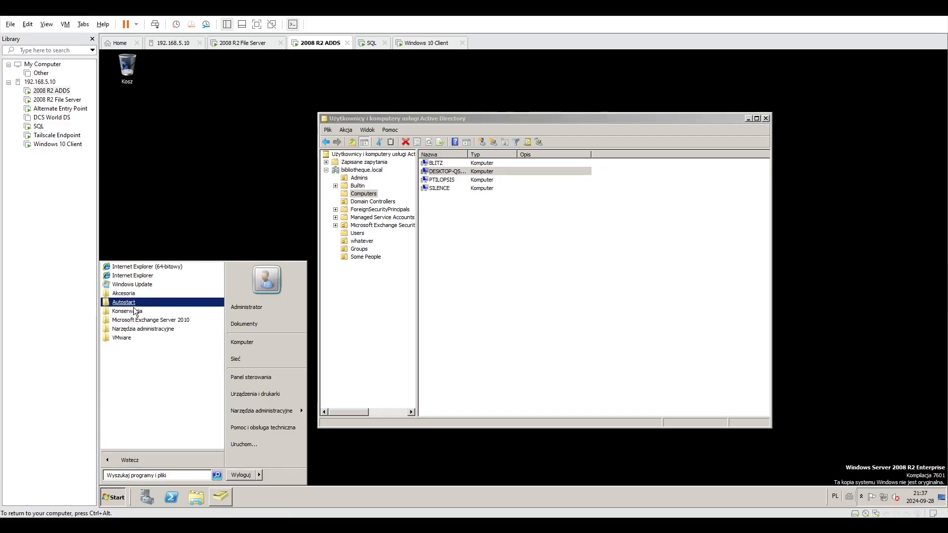
pyautogui.click(131, 331)
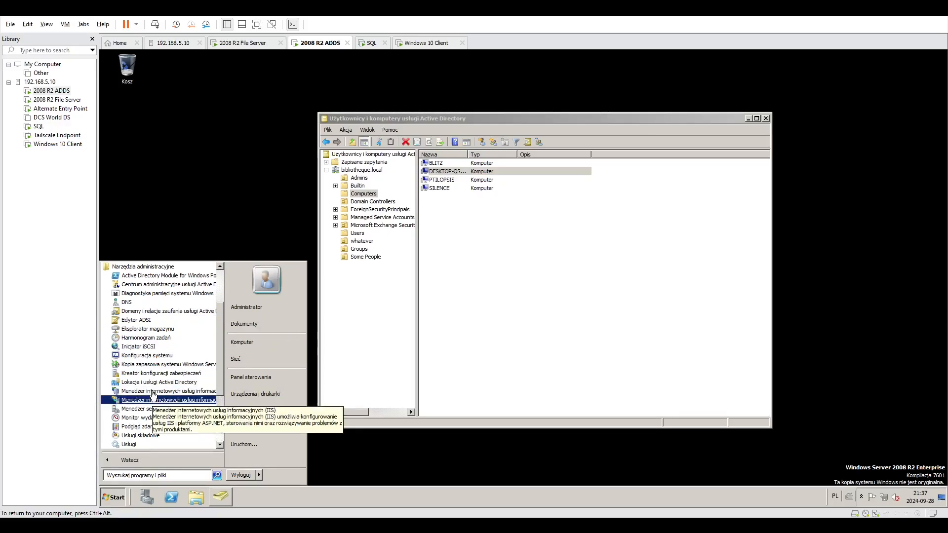
pyautogui.click(220, 231)
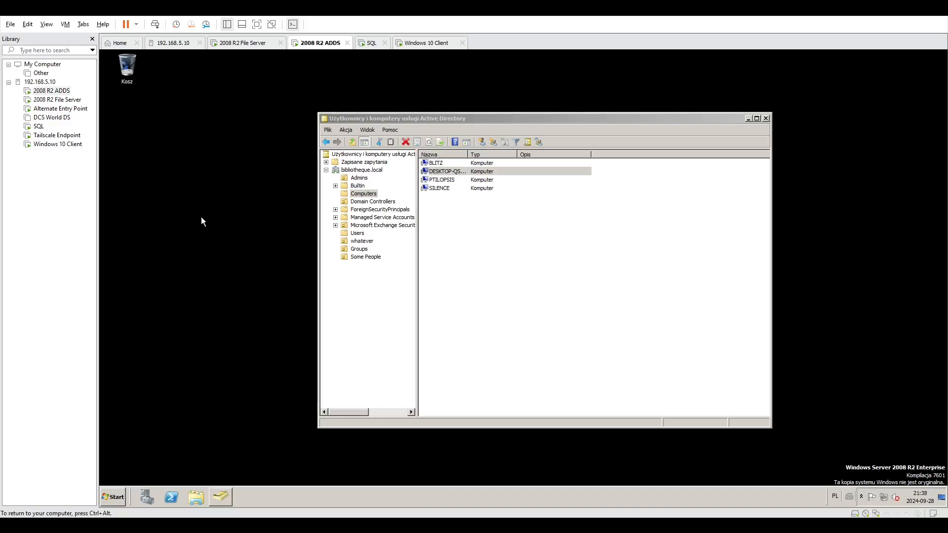
pyautogui.hotkey('ctrl', 'alt')
pyautogui.click(351, 117)
pyautogui.hotkey('ctrl', 'alt')
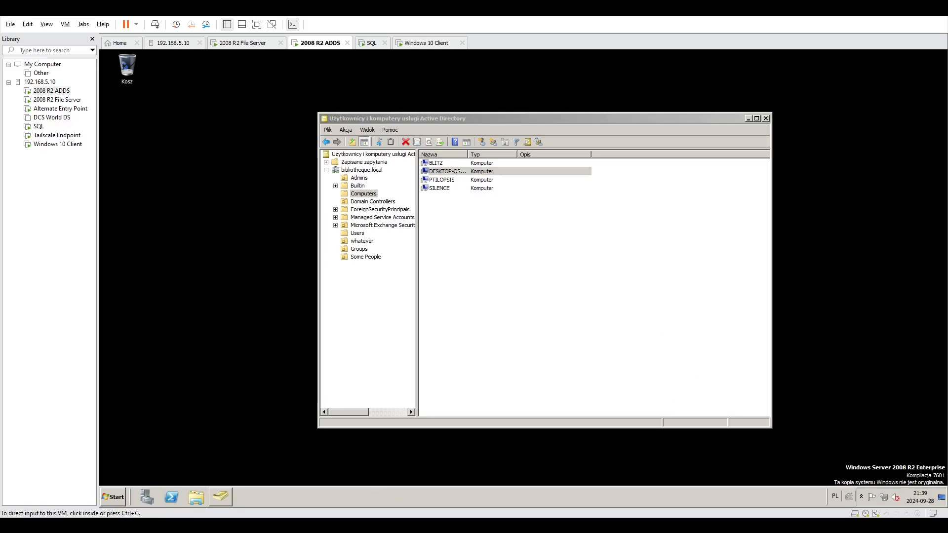